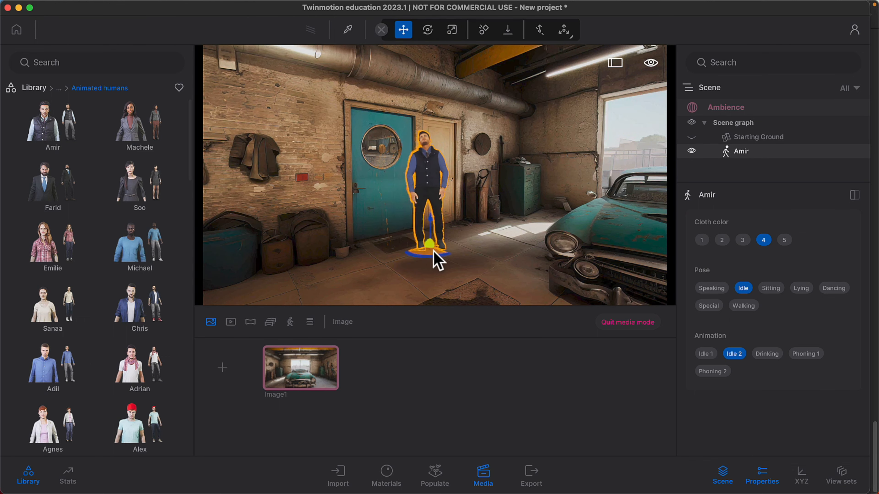
# Move the Amir character across the garage floor to try different positions in front of the teal car
pyautogui.moveTo(434, 252); pyautogui.dragTo(496, 285)
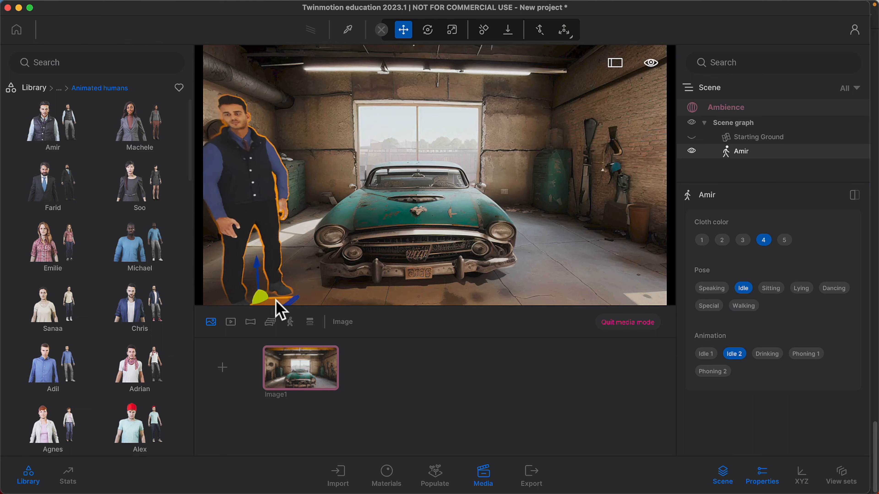
pyautogui.moveTo(278, 309); pyautogui.dragTo(451, 314)
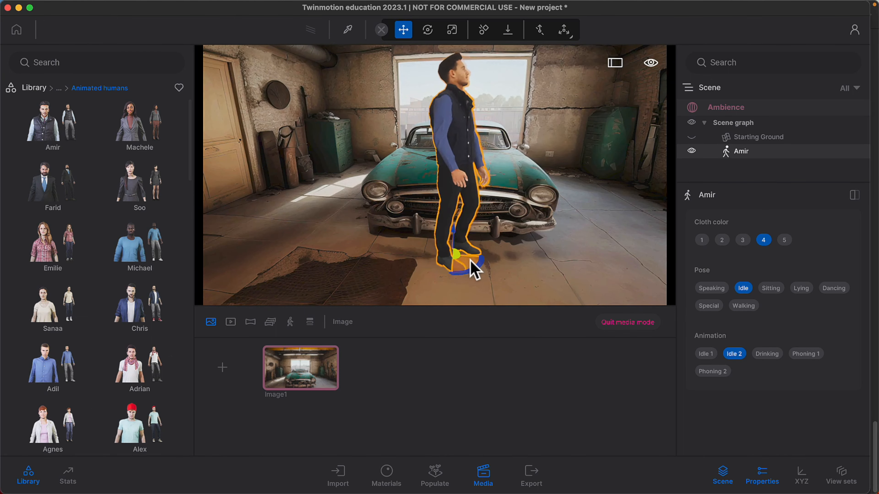
pyautogui.moveTo(475, 268); pyautogui.dragTo(283, 277)
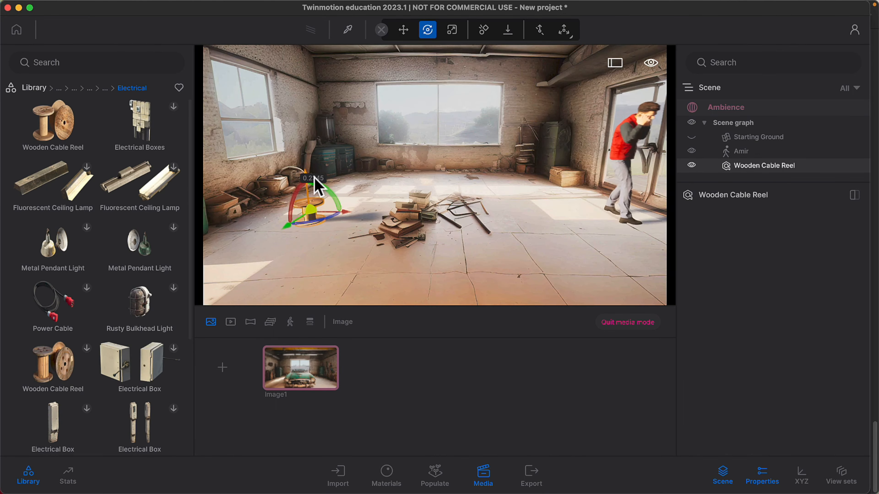
# Turn and enlarge the Wooden Cable Reel beside the debris pile and raise it slightly to rest on the floor
pyautogui.moveTo(314, 183); pyautogui.dragTo(319, 187)
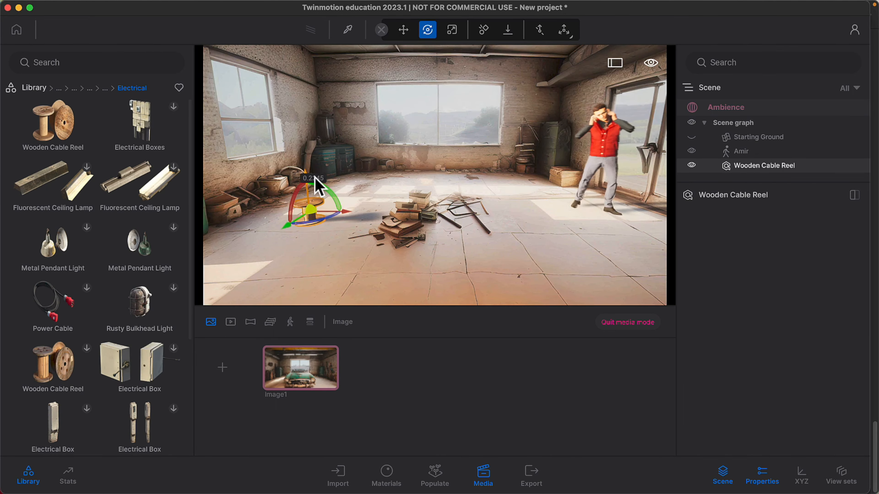
pyautogui.click(452, 29)
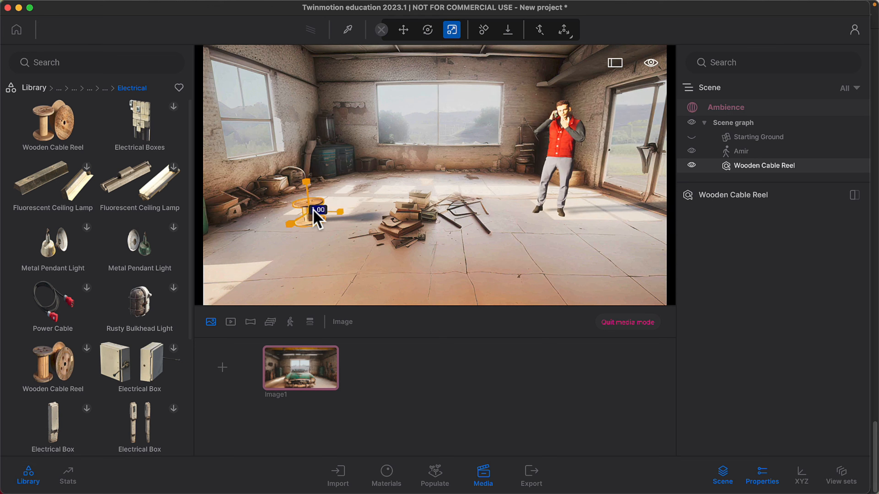
pyautogui.moveTo(317, 218); pyautogui.dragTo(318, 219)
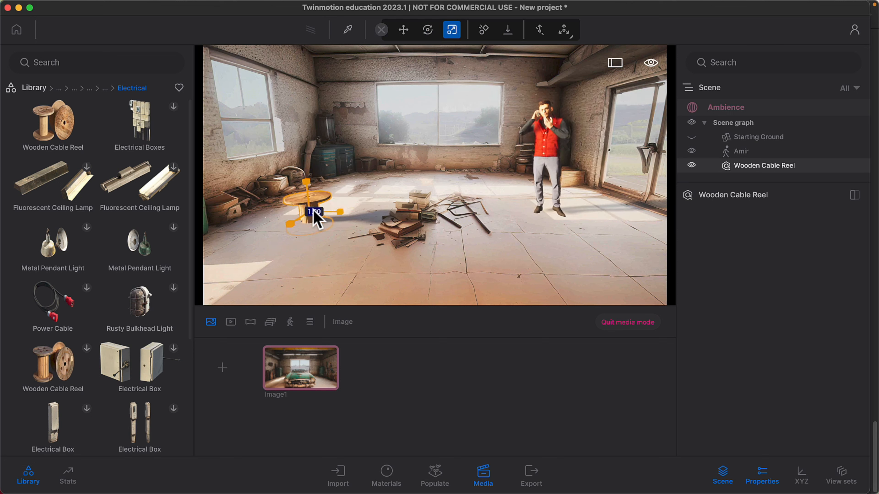
pyautogui.click(403, 30)
pyautogui.moveTo(307, 182); pyautogui.dragTo(307, 175)
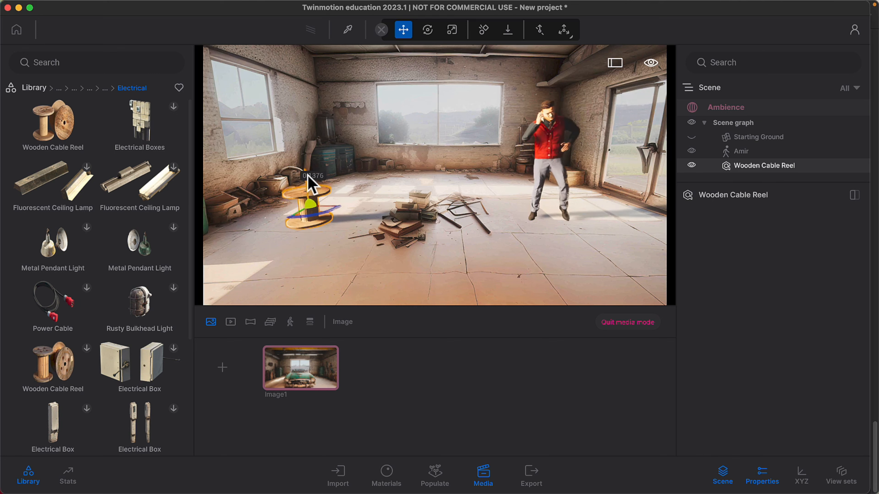
pyautogui.click(383, 187)
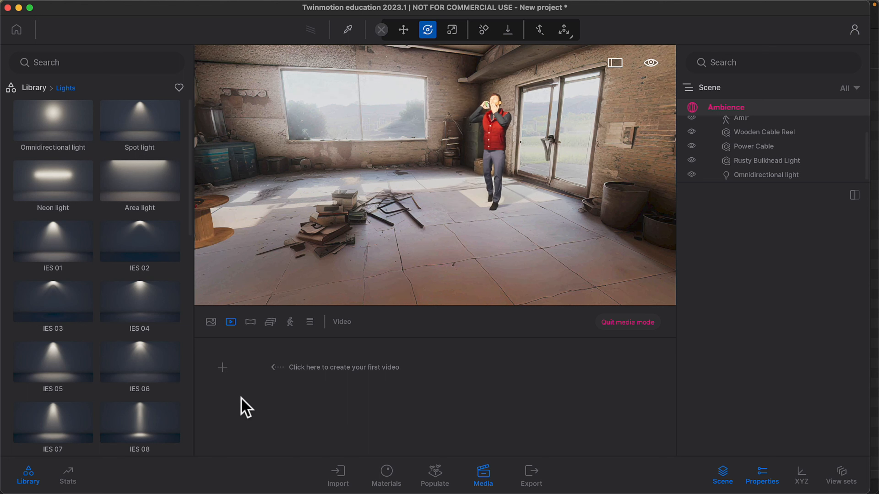
# Create the first video of the workshop scene in media mode
pyautogui.click(227, 369)
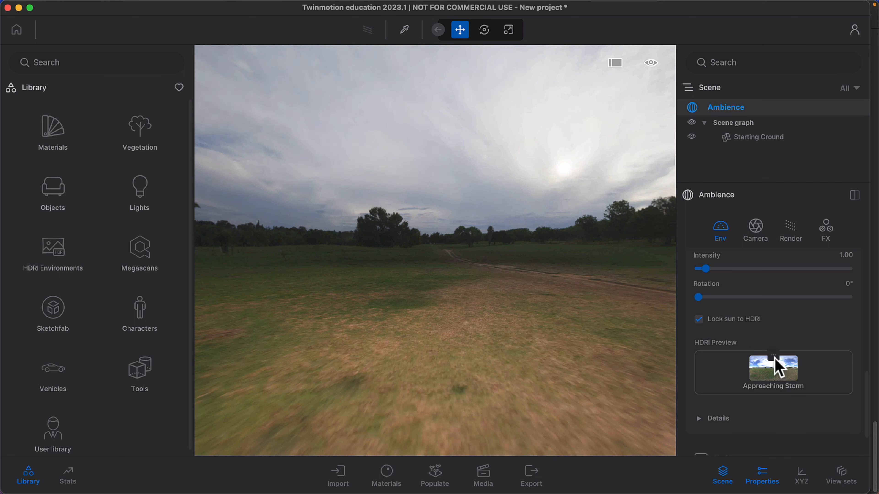
# Replace the Approaching Storm environment with the 207 MB SharpenAI-Focus.hdr file from Downloads and expand the HDRI details
pyautogui.click(775, 366)
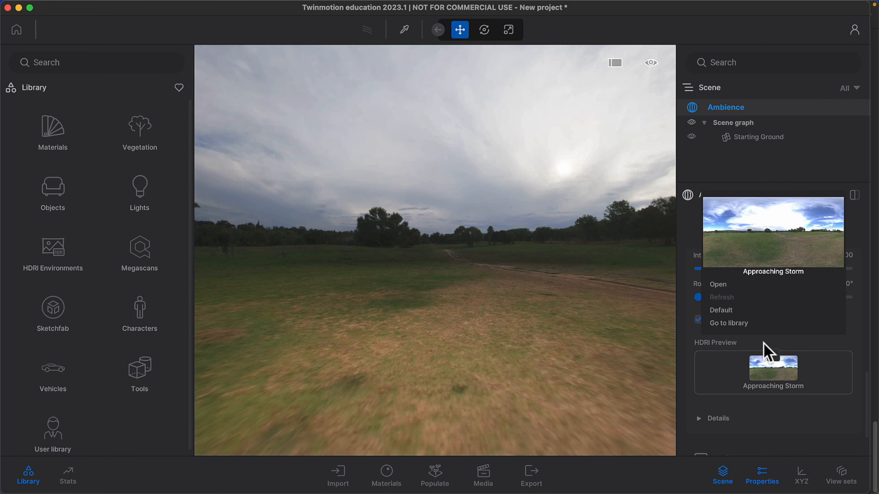
pyautogui.click(722, 287)
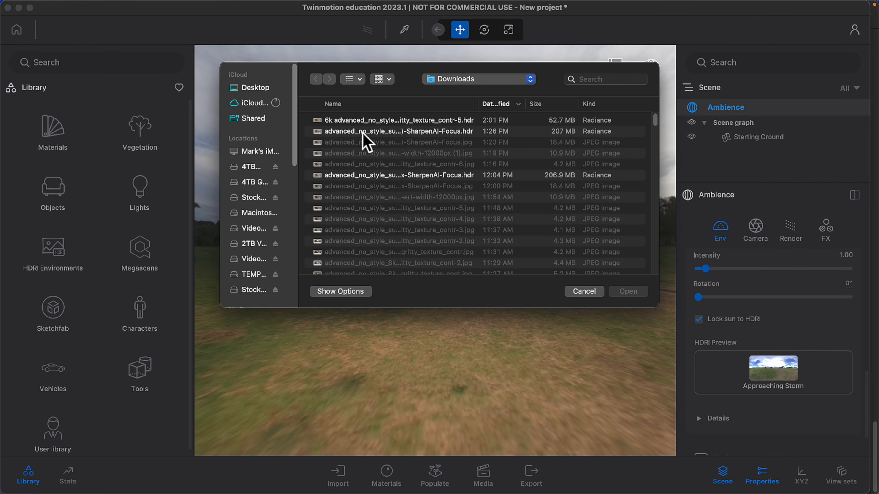
pyautogui.click(465, 137)
pyautogui.click(628, 292)
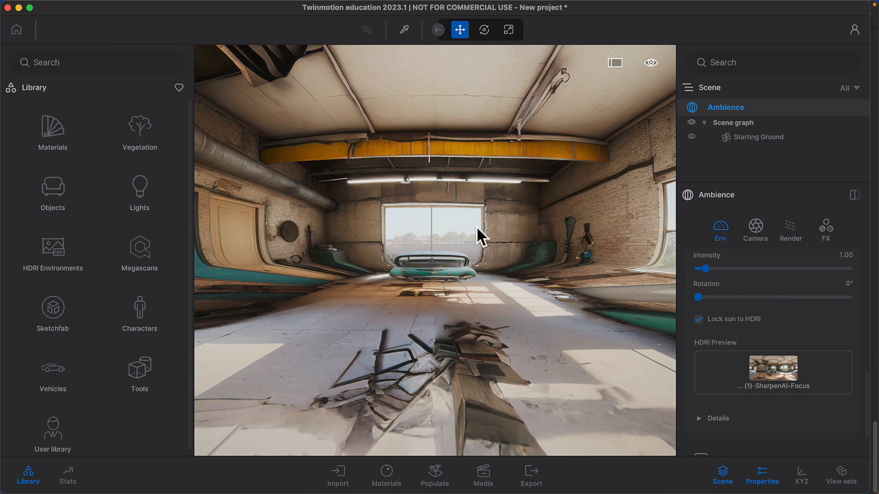
pyautogui.scroll(-3, 737, 244)
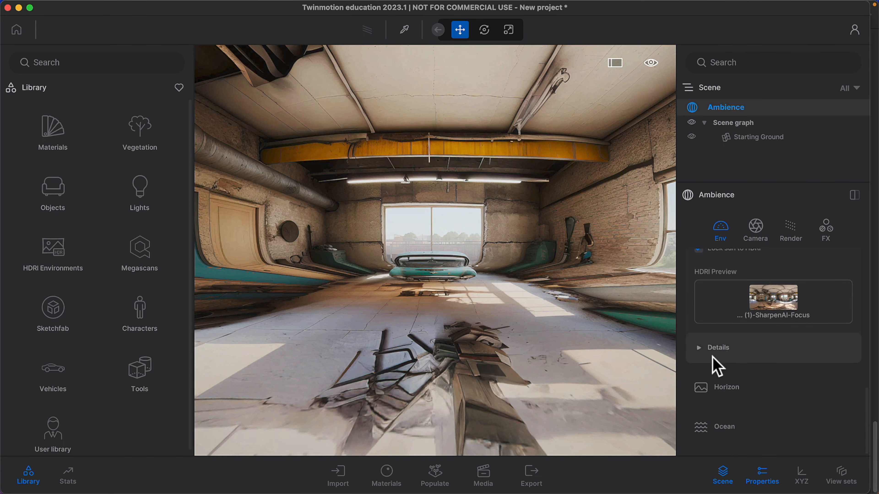
pyautogui.click(719, 346)
pyautogui.scroll(-3, 737, 326)
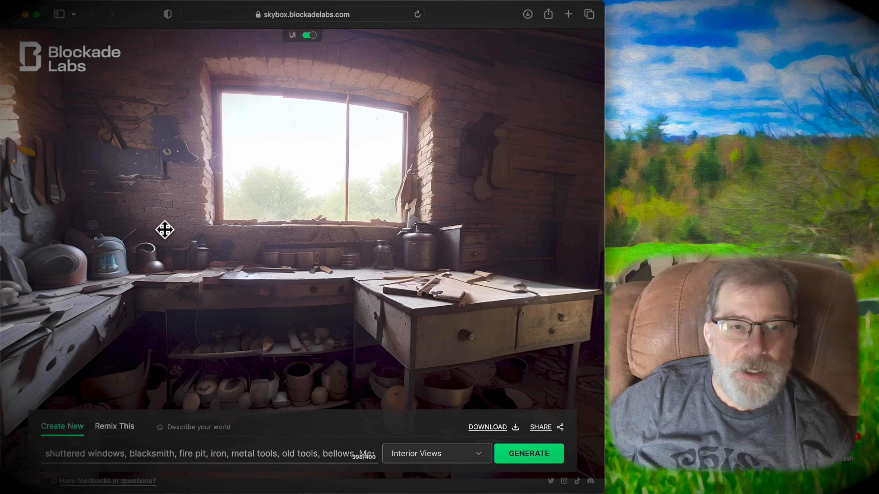
# Switch to Skybox Lab and look all around the Interior Views blacksmith workshop skybox, checking its prompt text
pyautogui.moveTo(166, 227); pyautogui.dragTo(474, 272)
pyautogui.moveTo(238, 257); pyautogui.dragTo(331, 247)
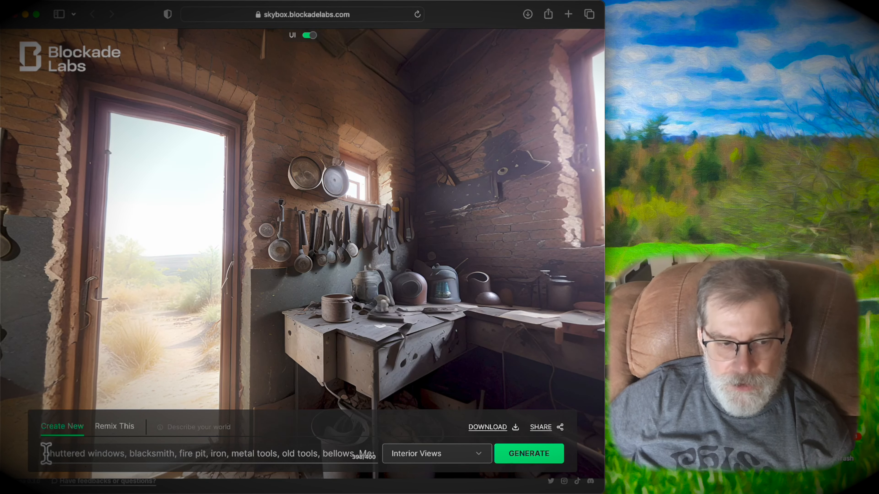
pyautogui.moveTo(46, 453); pyautogui.dragTo(405, 455)
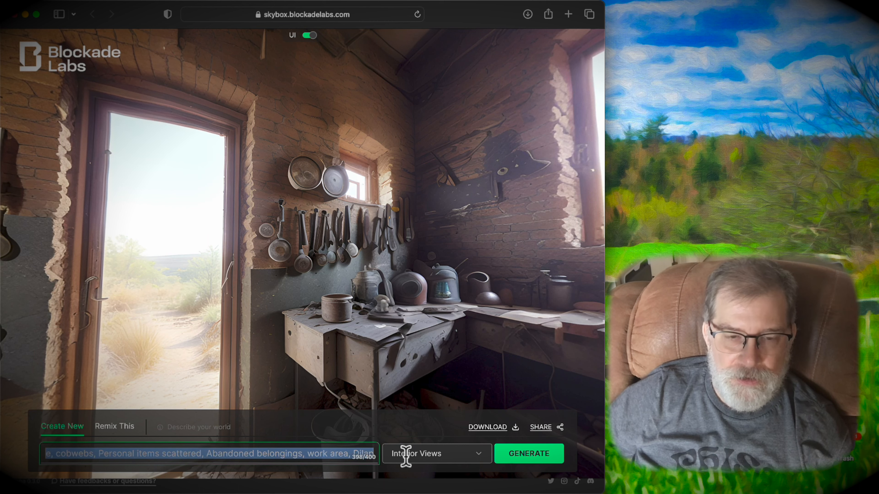
pyautogui.moveTo(503, 320); pyautogui.dragTo(348, 326)
pyautogui.moveTo(436, 256); pyautogui.dragTo(279, 268)
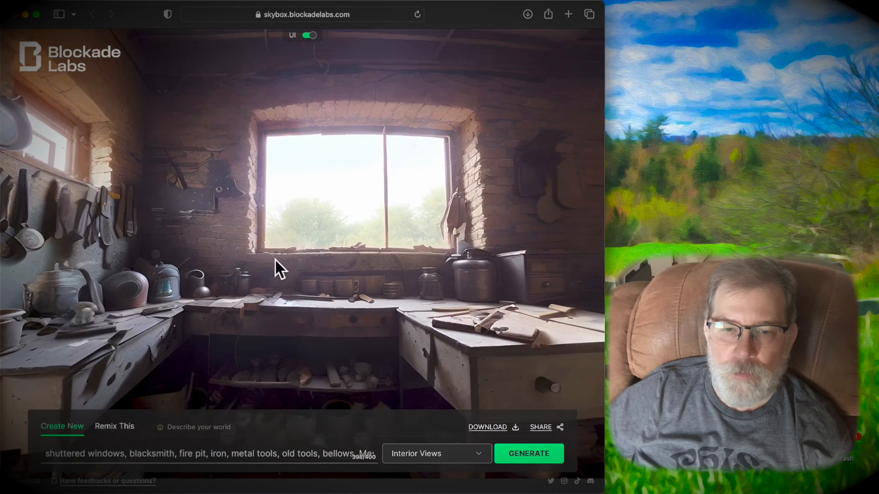
pyautogui.moveTo(482, 228); pyautogui.dragTo(189, 212)
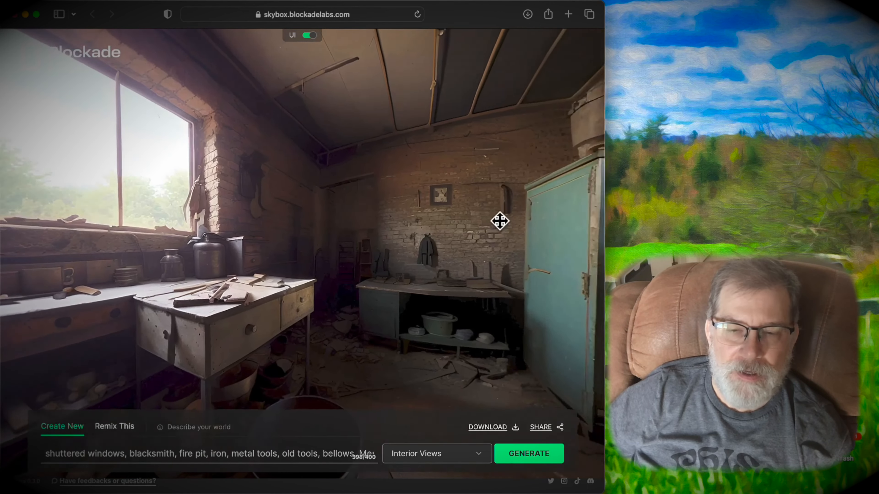
pyautogui.moveTo(500, 221); pyautogui.dragTo(347, 212)
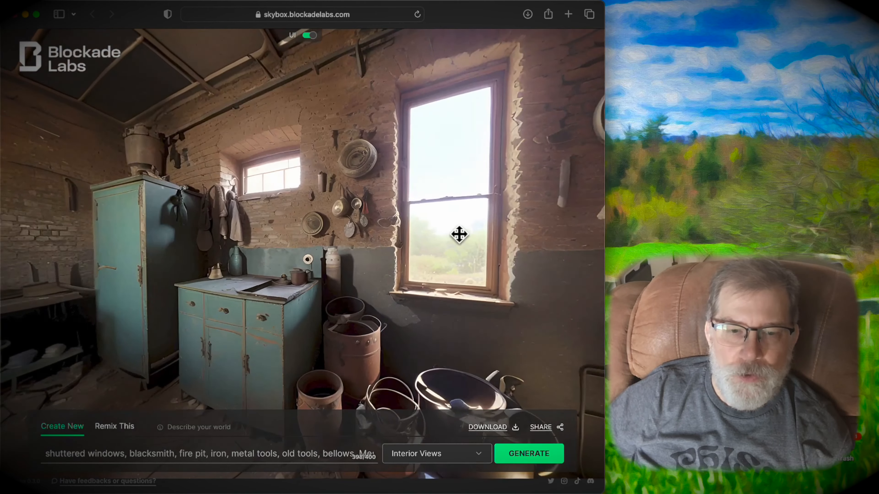
pyautogui.moveTo(459, 234); pyautogui.dragTo(233, 201)
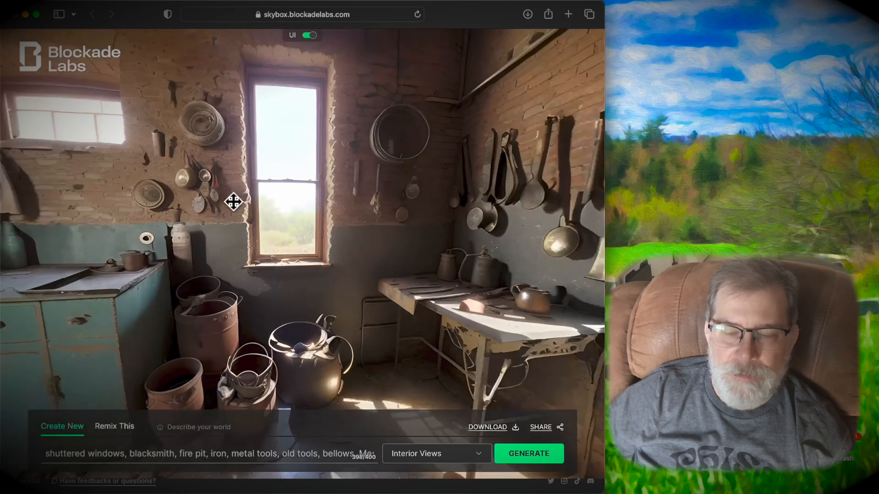
pyautogui.moveTo(402, 204); pyautogui.dragTo(277, 207)
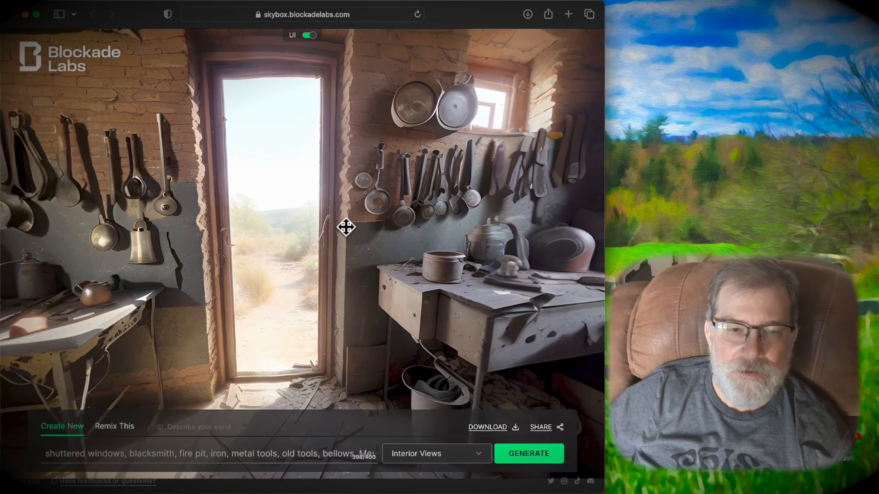
pyautogui.moveTo(488, 214); pyautogui.dragTo(379, 216)
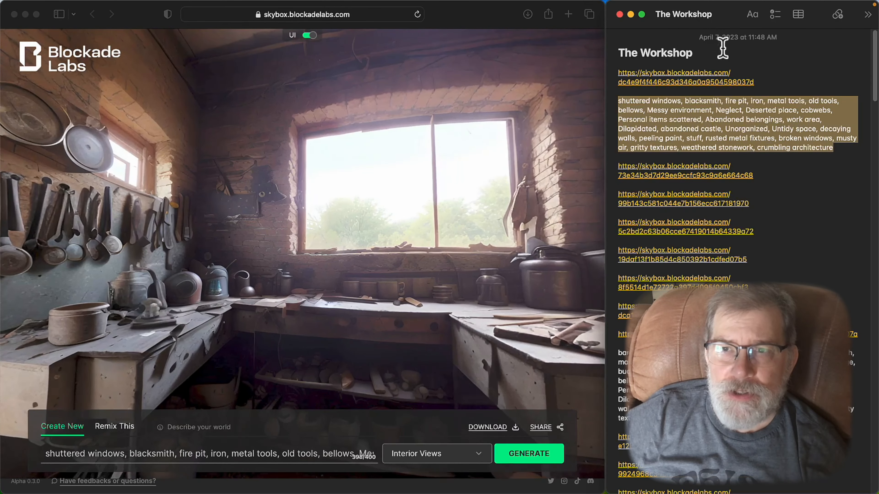
# Open the saved skybox link directly below the first prompt in The Workshop note
pyautogui.click(759, 77)
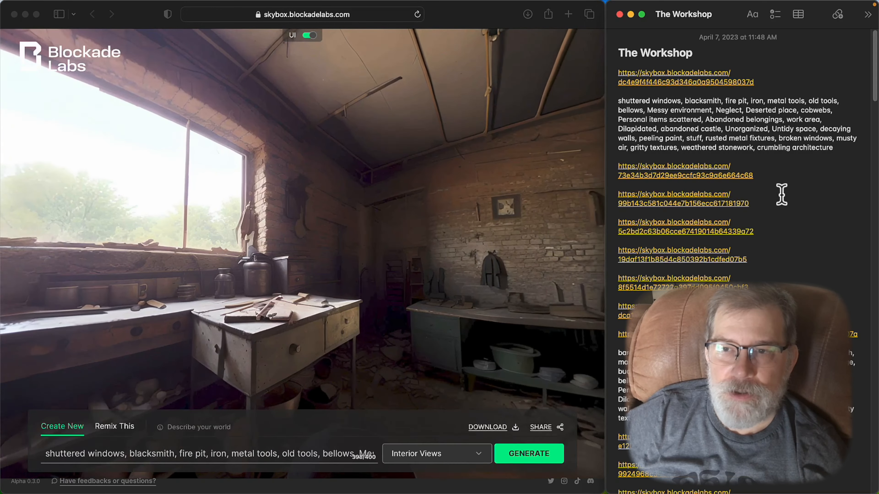
pyautogui.click(678, 180)
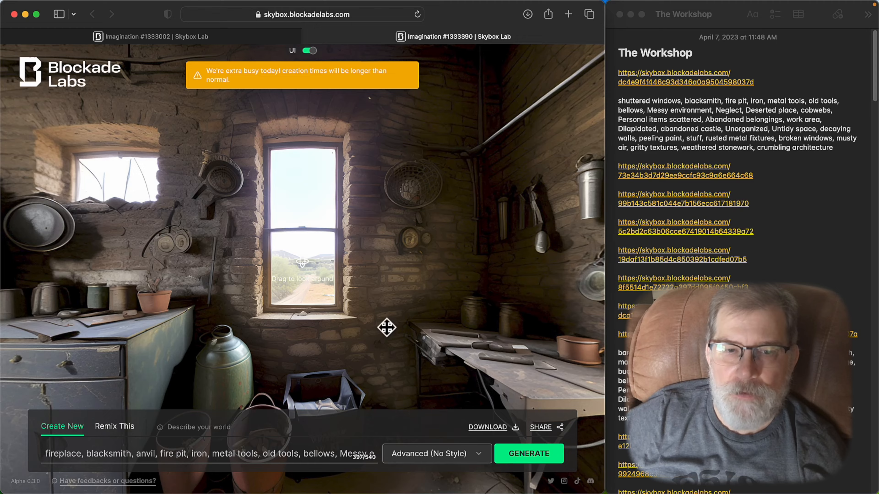
# Look all around the Advanced (No Style) stone workshop skybox, examining its windows, cabinets, workbenches and hanging tools
pyautogui.moveTo(386, 327); pyautogui.dragTo(437, 259)
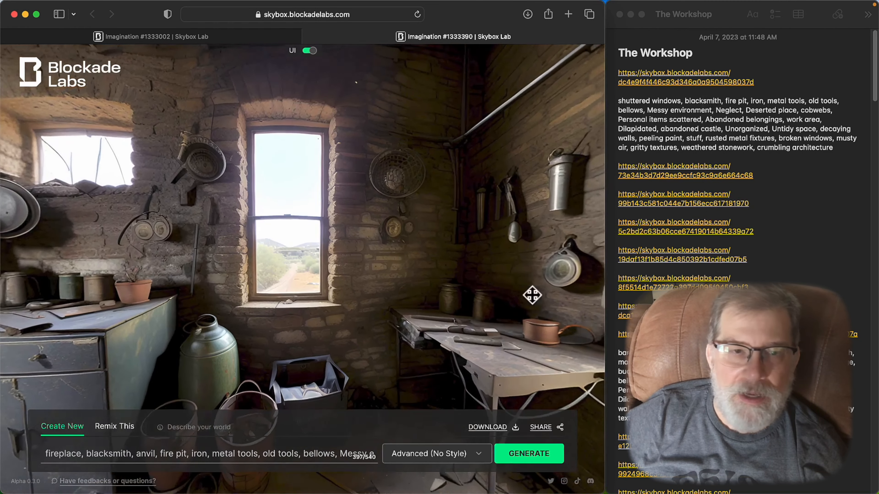
pyautogui.moveTo(224, 247); pyautogui.dragTo(491, 248)
pyautogui.moveTo(311, 262); pyautogui.dragTo(491, 269)
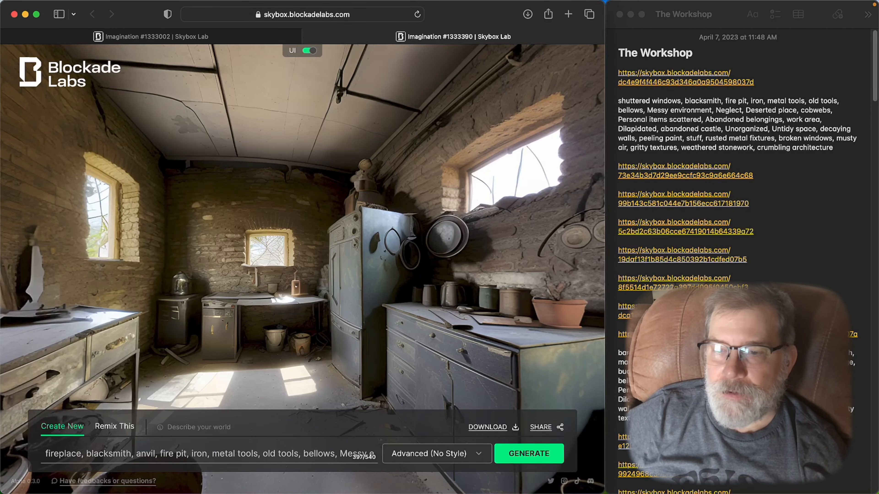
pyautogui.scroll(-5, 737, 242)
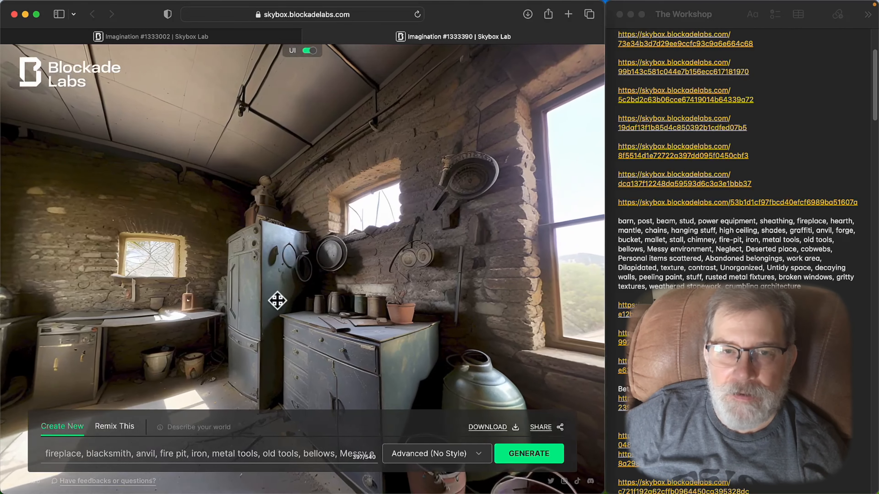
pyautogui.moveTo(334, 295); pyautogui.dragTo(500, 290)
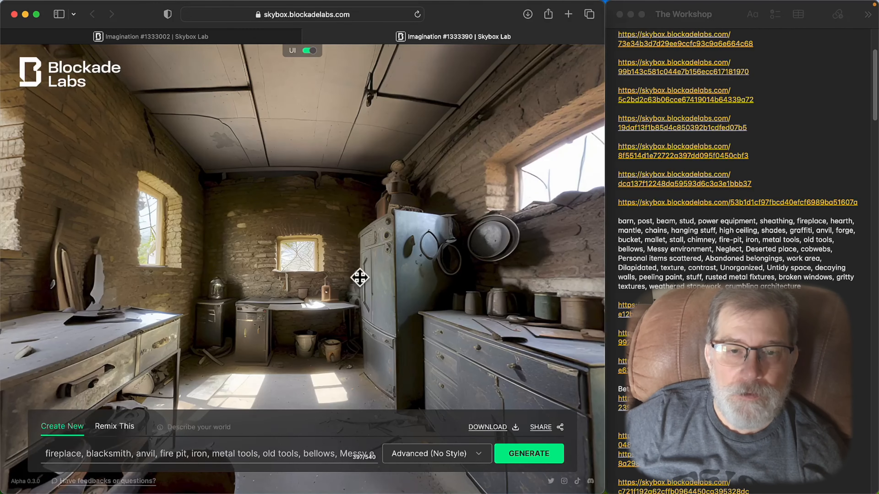
pyautogui.moveTo(360, 277); pyautogui.dragTo(488, 270)
pyautogui.moveTo(287, 297); pyautogui.dragTo(448, 291)
pyautogui.moveTo(239, 261); pyautogui.dragTo(436, 281)
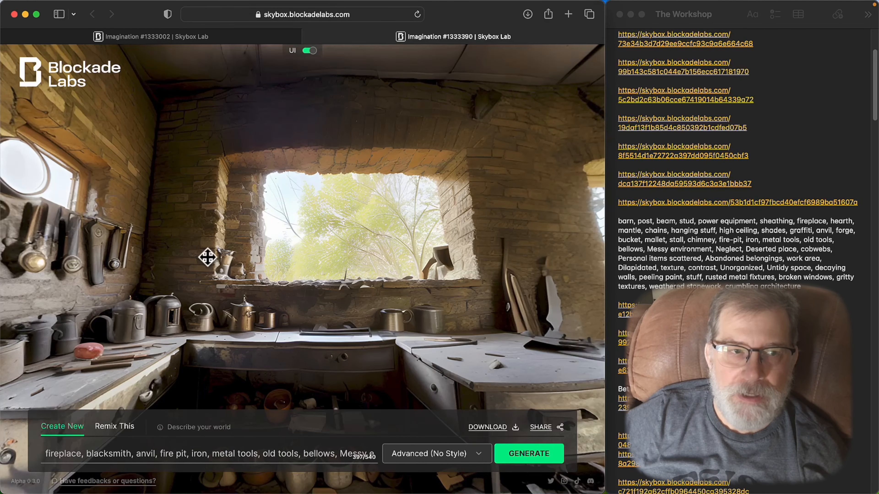
pyautogui.moveTo(207, 257); pyautogui.dragTo(372, 242)
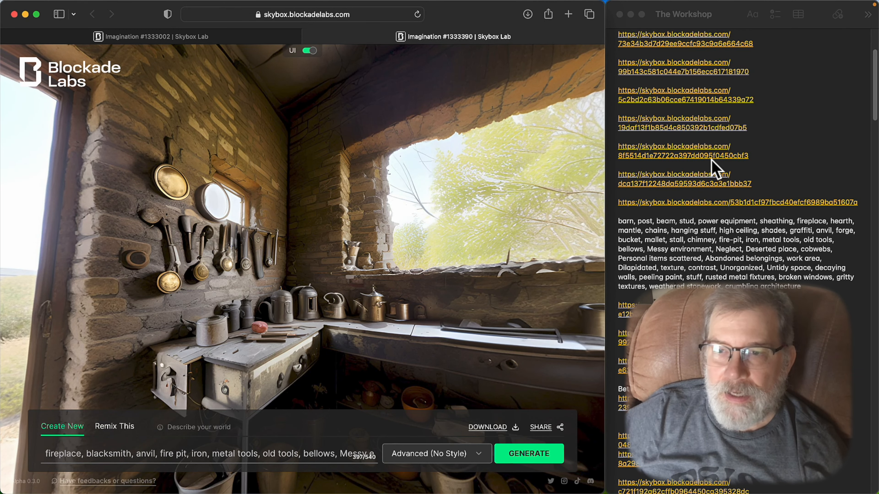
# Browse the saved skybox links, remarks and prompts in The Workshop note to its end and back to the "Better" entry
pyautogui.scroll(-20, 713, 167)
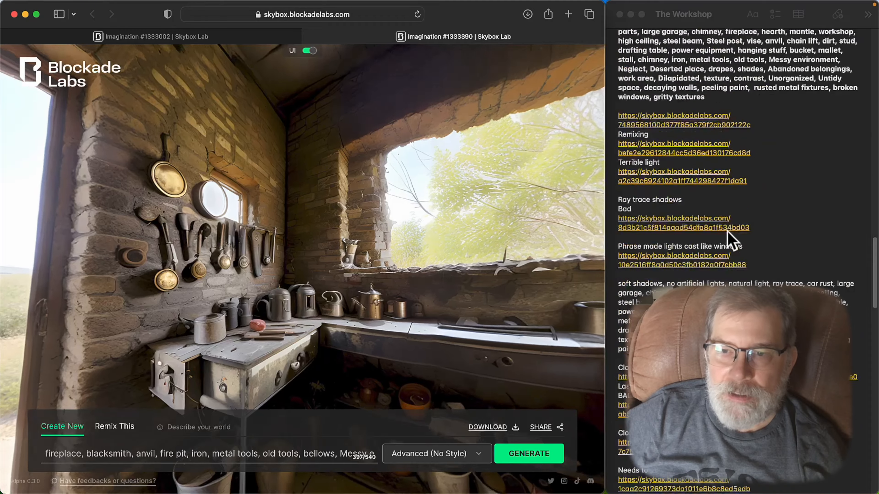
pyautogui.scroll(-20, 729, 239)
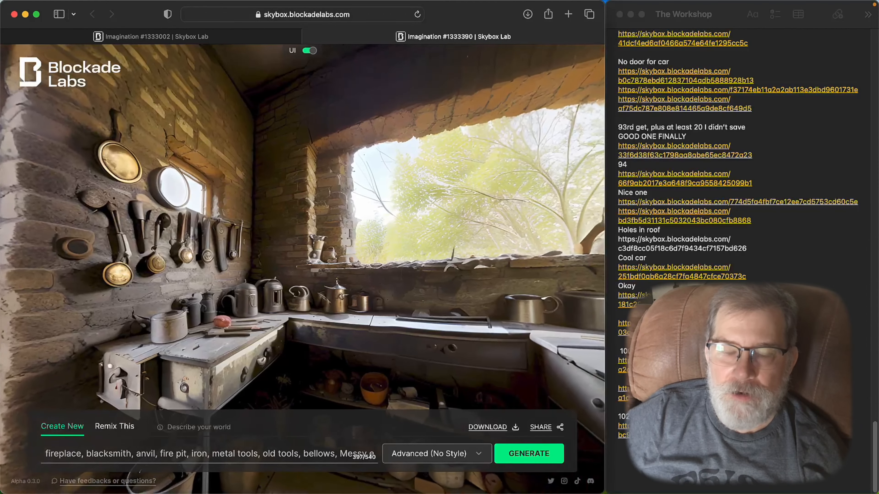
pyautogui.scroll(20, 726, 155)
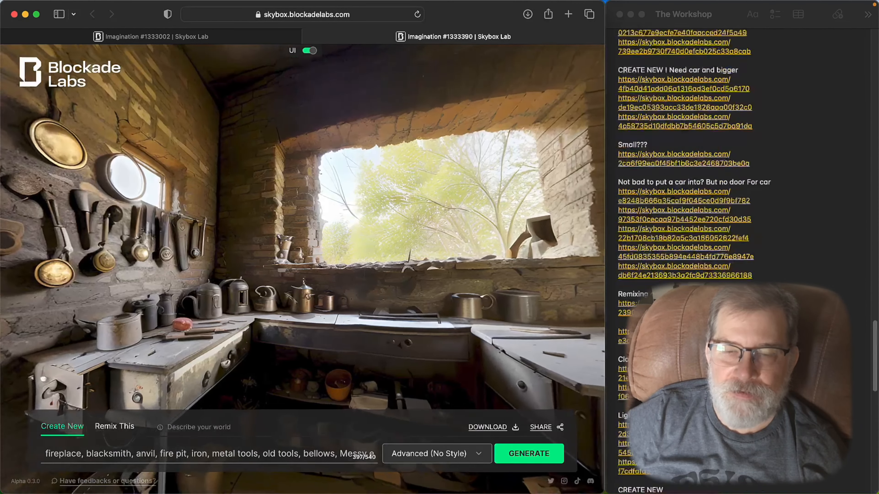
pyautogui.scroll(15, 737, 243)
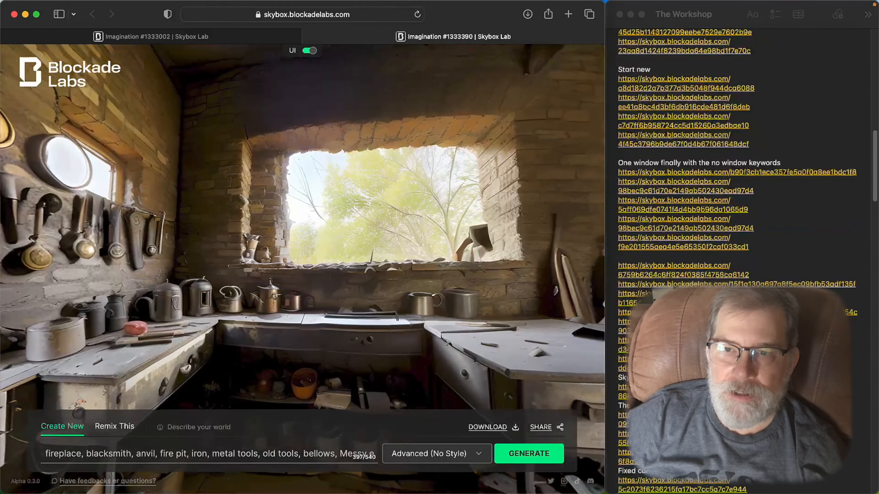
pyautogui.scroll(-8, 737, 208)
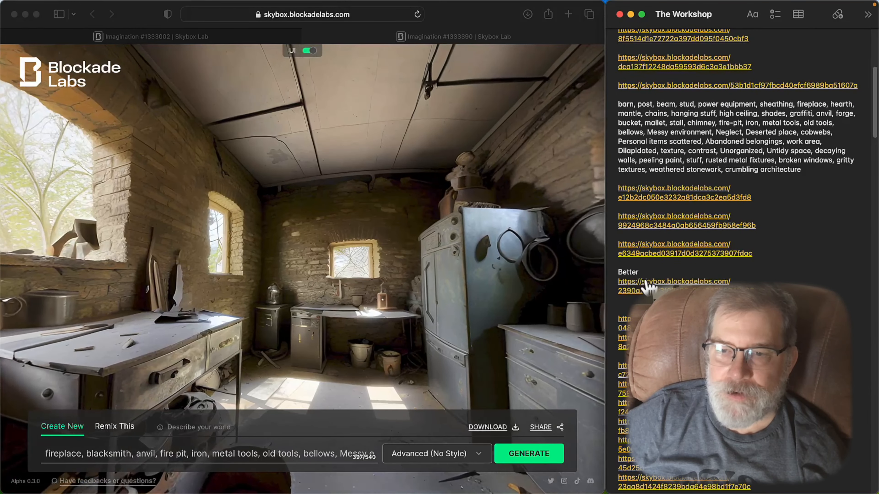
# Open the saved "Better" skybox link and look all around the brick workshop, examining its fireplace, windows, stove and outside buildings
pyautogui.click(651, 282)
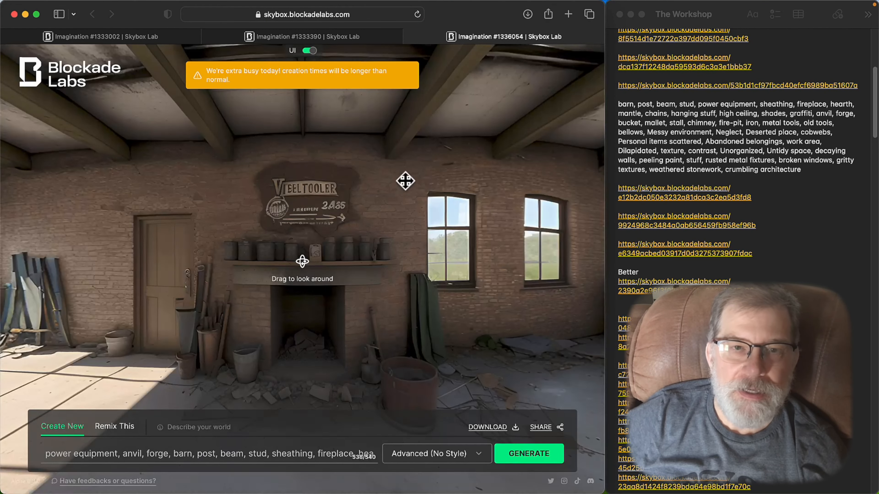
pyautogui.moveTo(467, 257); pyautogui.dragTo(256, 201)
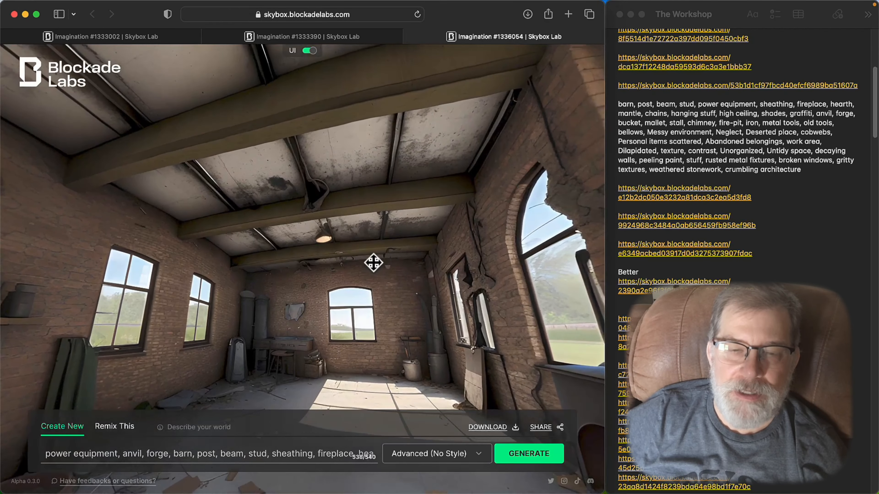
pyautogui.moveTo(373, 262); pyautogui.dragTo(376, 187)
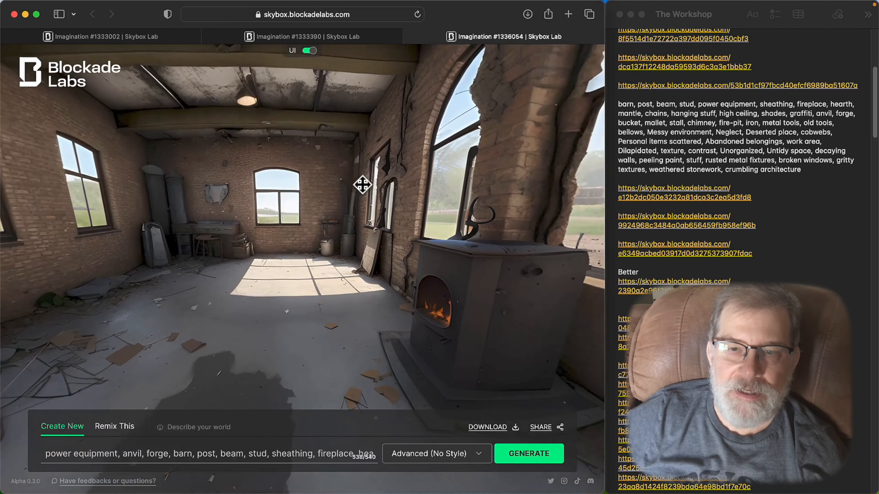
pyautogui.moveTo(454, 230); pyautogui.dragTo(354, 207)
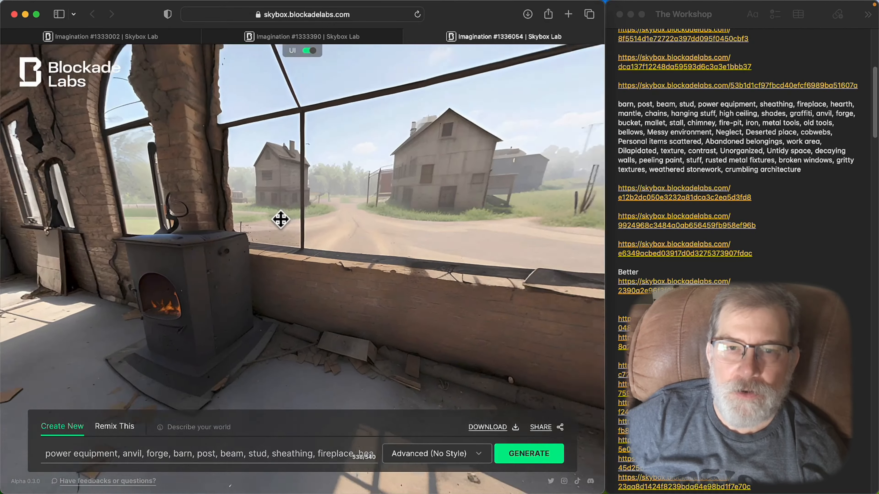
pyautogui.moveTo(405, 163); pyautogui.dragTo(277, 232)
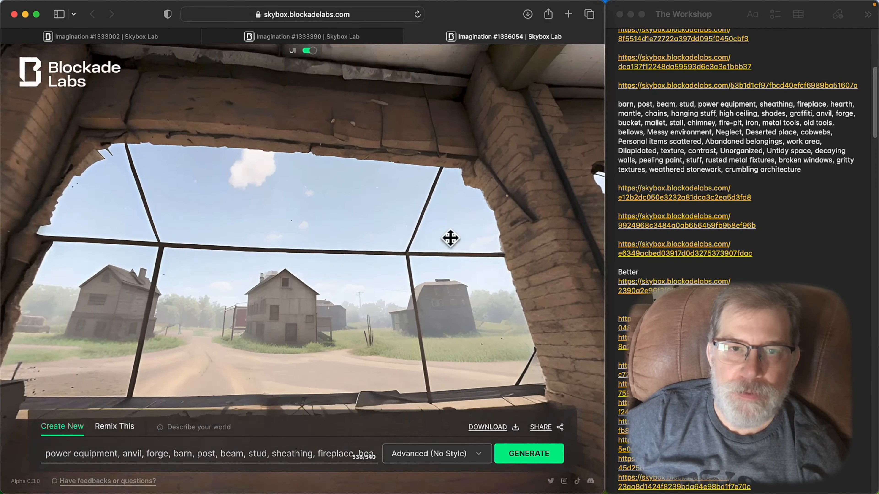
pyautogui.moveTo(449, 238); pyautogui.dragTo(282, 113)
pyautogui.moveTo(514, 212); pyautogui.dragTo(341, 198)
pyautogui.moveTo(486, 166); pyautogui.dragTo(529, 223)
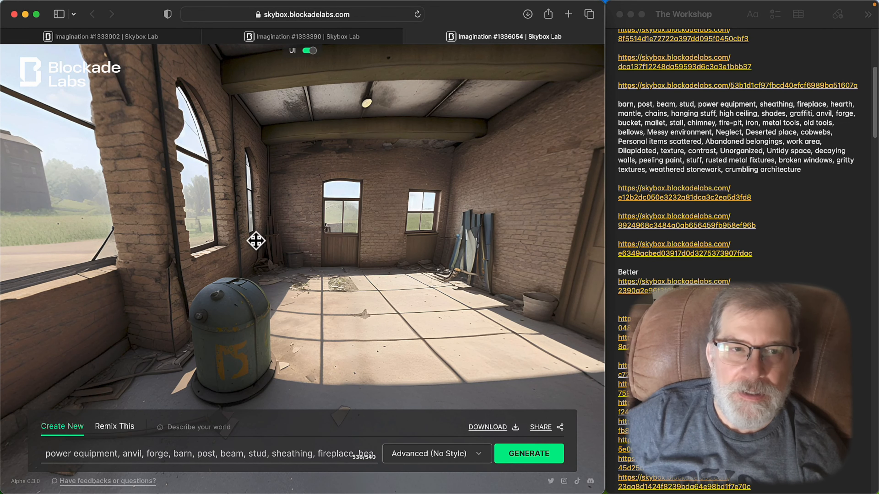
pyautogui.moveTo(359, 302); pyautogui.dragTo(342, 264)
# Browse The Workshop note down to the "Start new" entries and re-examine the brick workshop's floor, damaged windows and wood stove
pyautogui.scroll(-10, 746, 193)
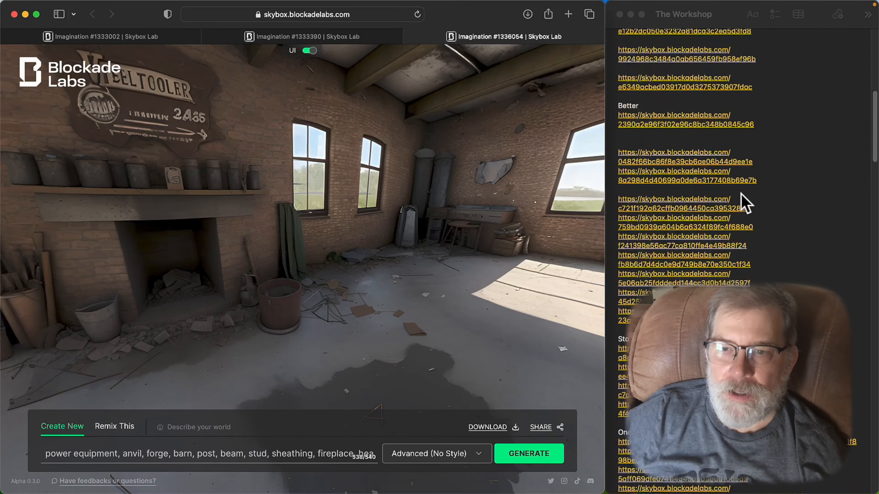
pyautogui.scroll(-3, 724, 130)
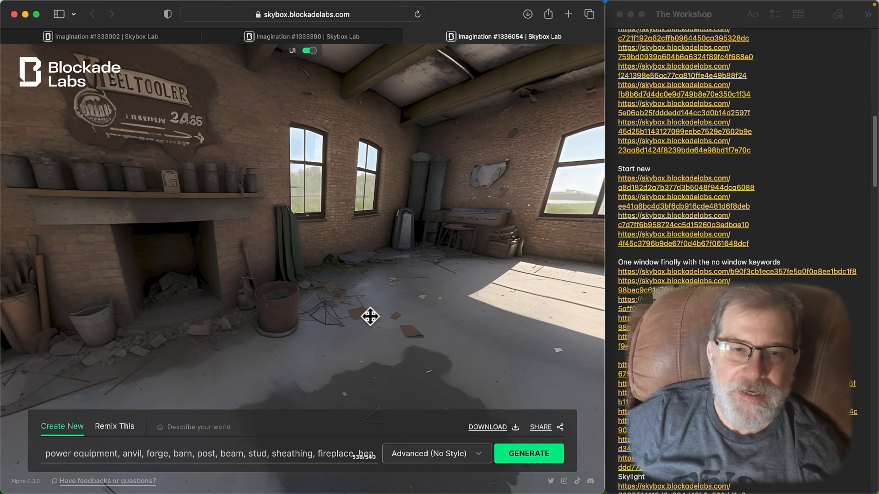
pyautogui.moveTo(455, 289); pyautogui.dragTo(317, 251)
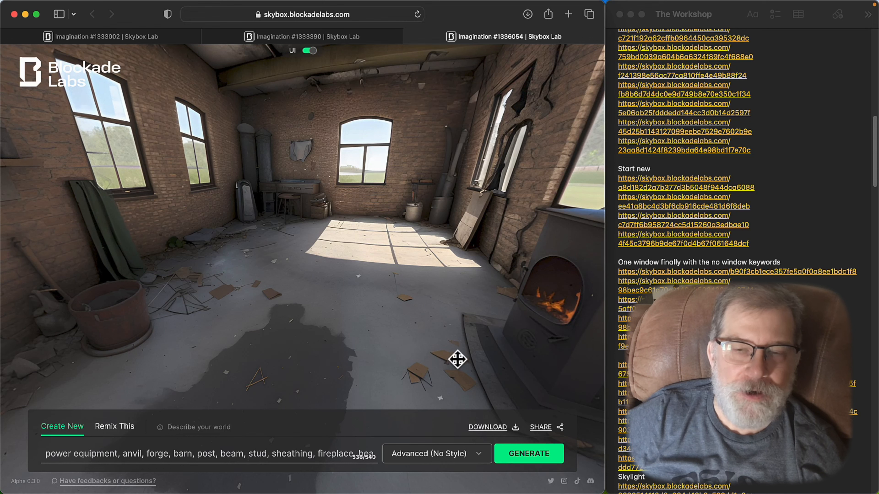
pyautogui.moveTo(410, 306); pyautogui.dragTo(355, 305)
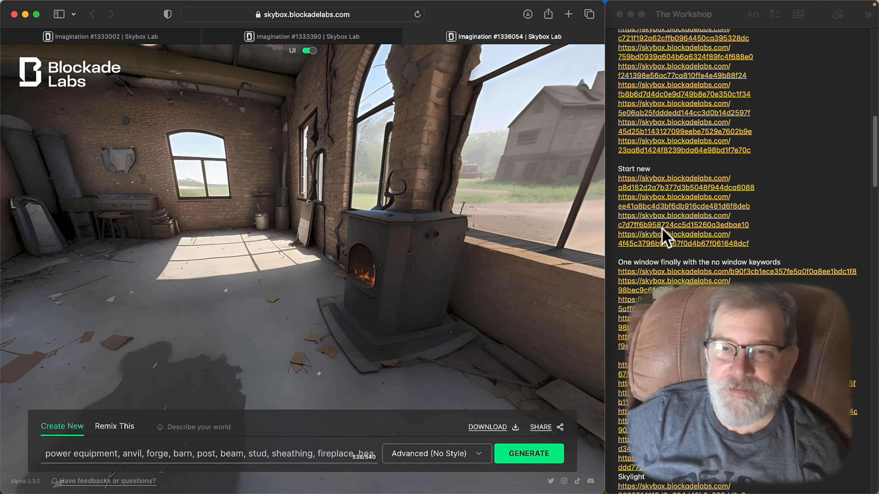
# Open the first saved skybox link under "The CAR" in The Workshop note and look all around the garage to the rusty car
pyautogui.press('super+Tab')
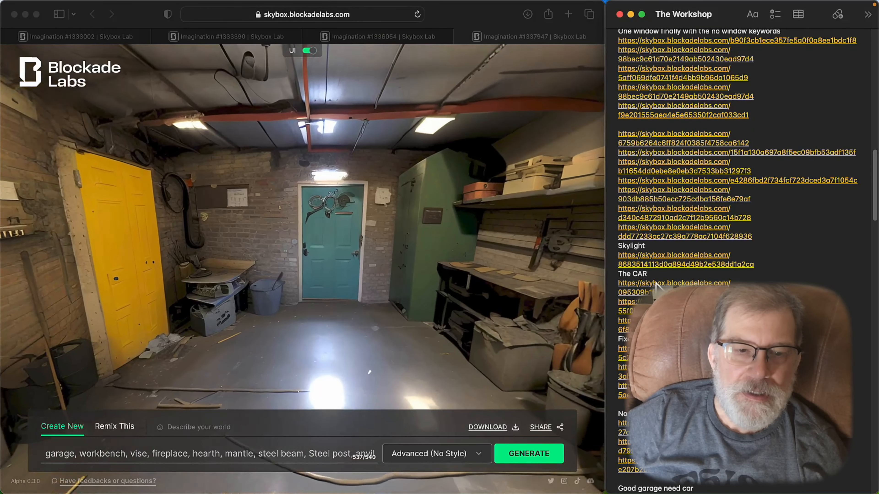
pyautogui.click(656, 283)
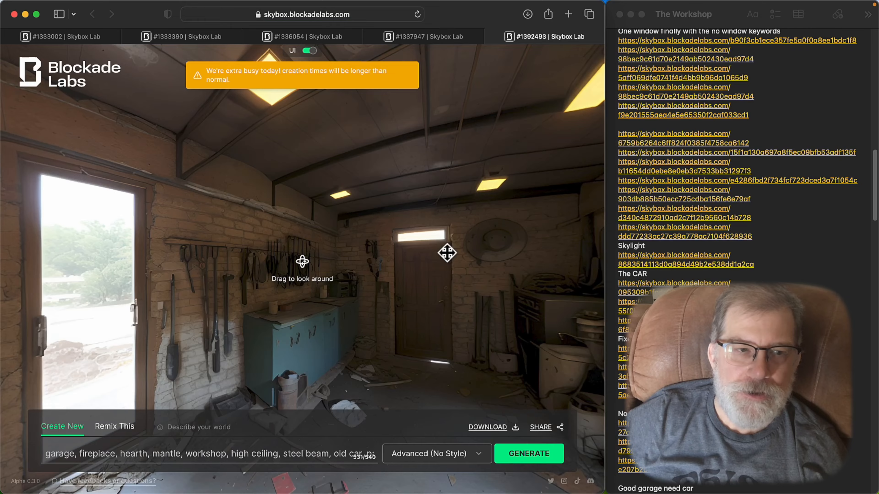
pyautogui.moveTo(448, 303); pyautogui.dragTo(590, 271)
pyautogui.moveTo(108, 283); pyautogui.dragTo(448, 275)
pyautogui.moveTo(393, 267); pyautogui.dragTo(533, 228)
pyautogui.moveTo(532, 282); pyautogui.dragTo(74, 216)
pyautogui.moveTo(420, 227); pyautogui.dragTo(74, 212)
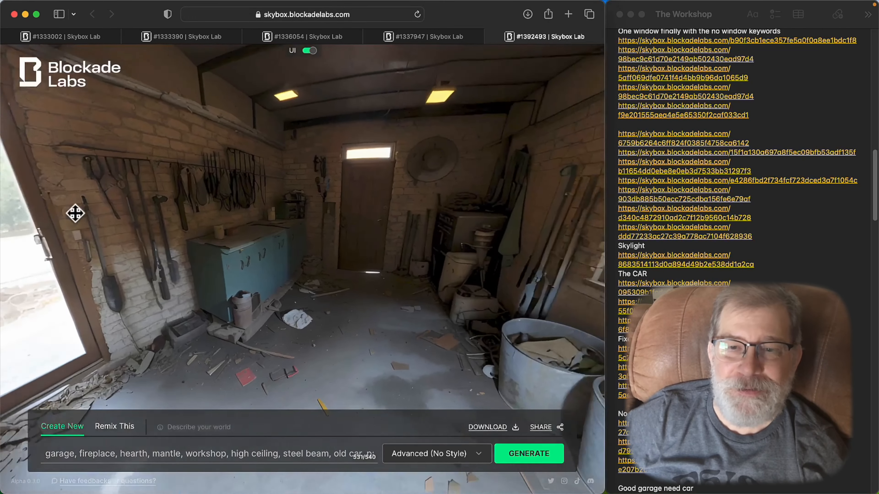
pyautogui.moveTo(434, 246); pyautogui.dragTo(221, 235)
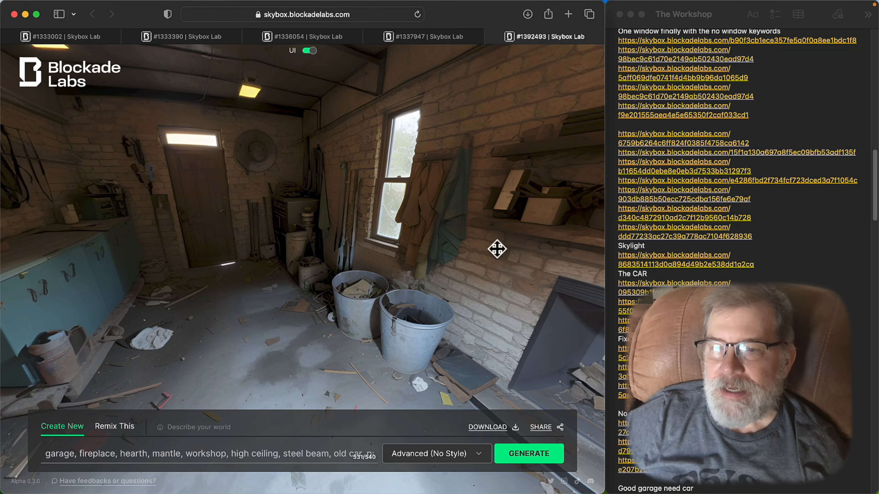
pyautogui.moveTo(499, 249); pyautogui.dragTo(339, 228)
pyautogui.moveTo(488, 249); pyautogui.dragTo(258, 228)
pyautogui.moveTo(450, 230); pyautogui.dragTo(423, 227)
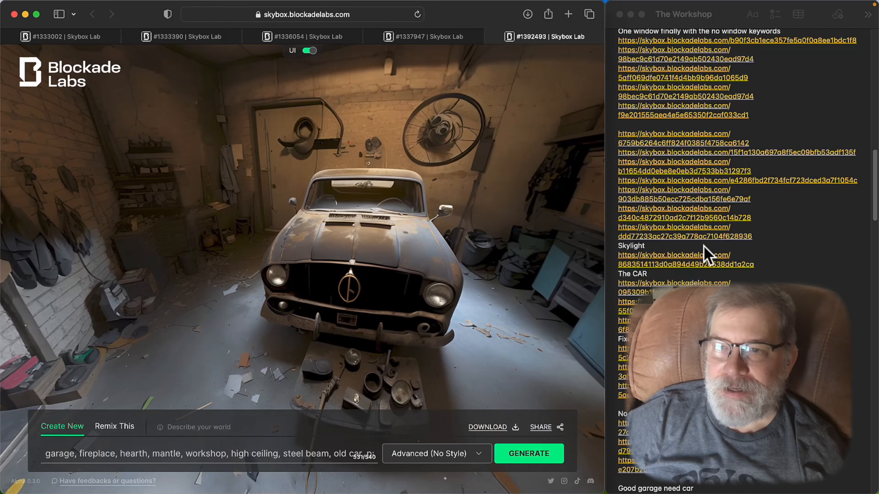
# Find the "GOOD ONE FINALLY" entry near the end of The Workshop note and open its skybox link
pyautogui.scroll(-10, 704, 252)
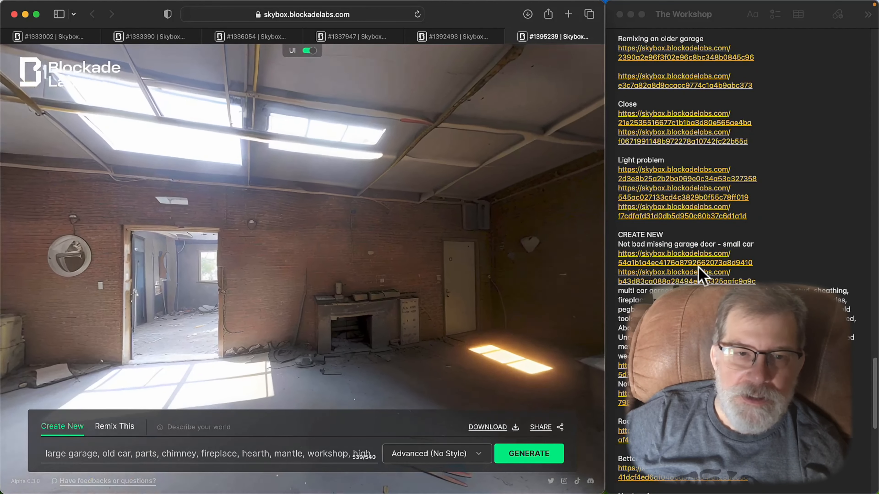
pyautogui.scroll(-12, 698, 274)
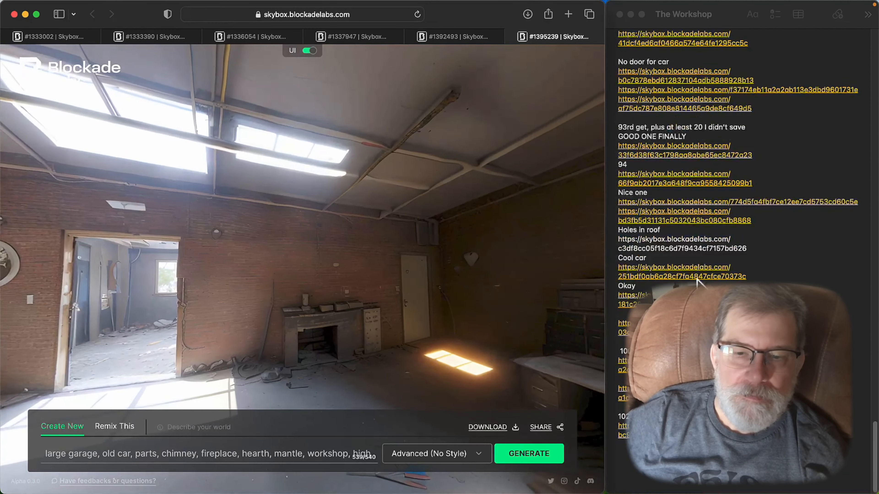
pyautogui.click(684, 155)
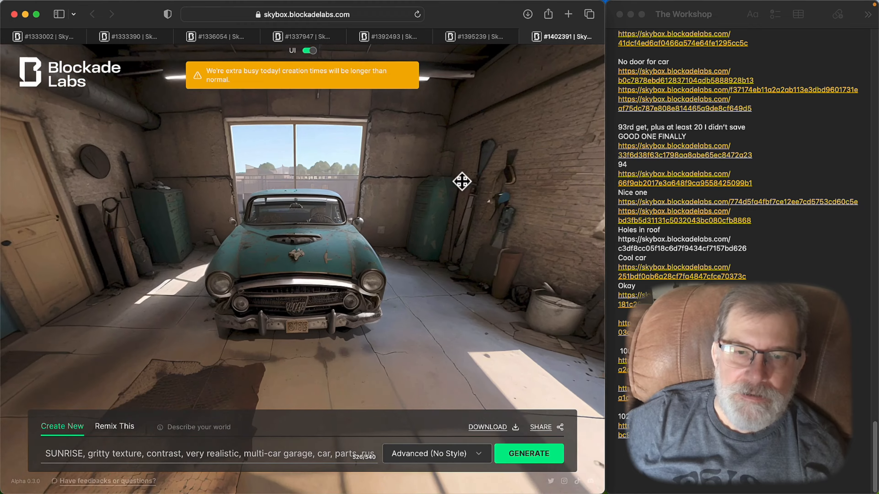
# Look all around the SUNRISE multi-car garage skybox, examining its windows, glass doors, teal car, blue door and ceiling
pyautogui.moveTo(463, 181); pyautogui.dragTo(197, 202)
pyautogui.moveTo(443, 245); pyautogui.dragTo(102, 200)
pyautogui.moveTo(338, 251); pyautogui.dragTo(135, 282)
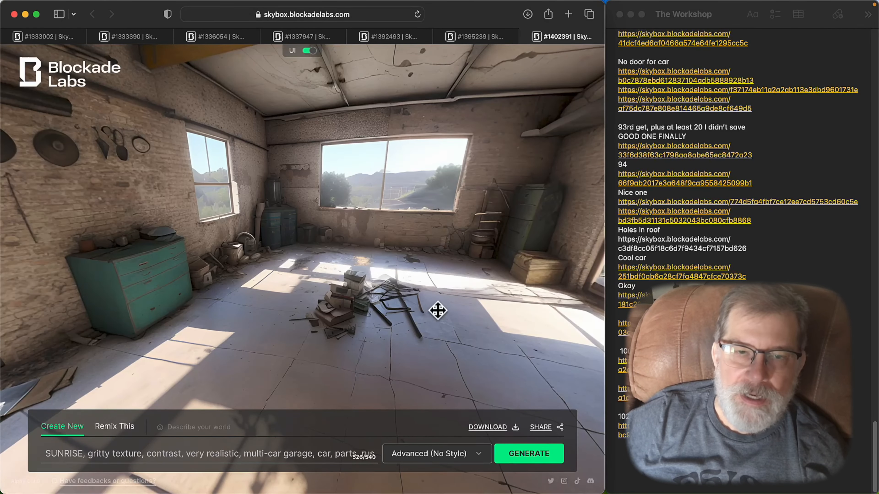
pyautogui.moveTo(438, 310); pyautogui.dragTo(333, 334)
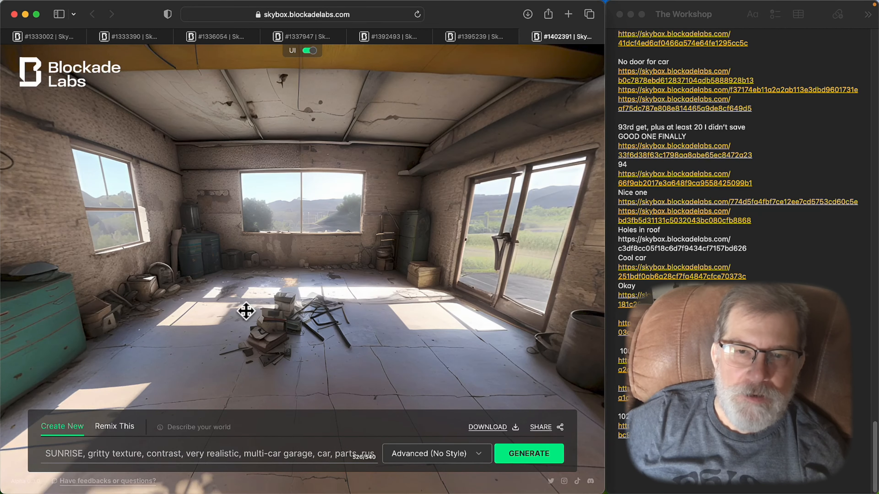
pyautogui.moveTo(303, 310); pyautogui.dragTo(367, 320)
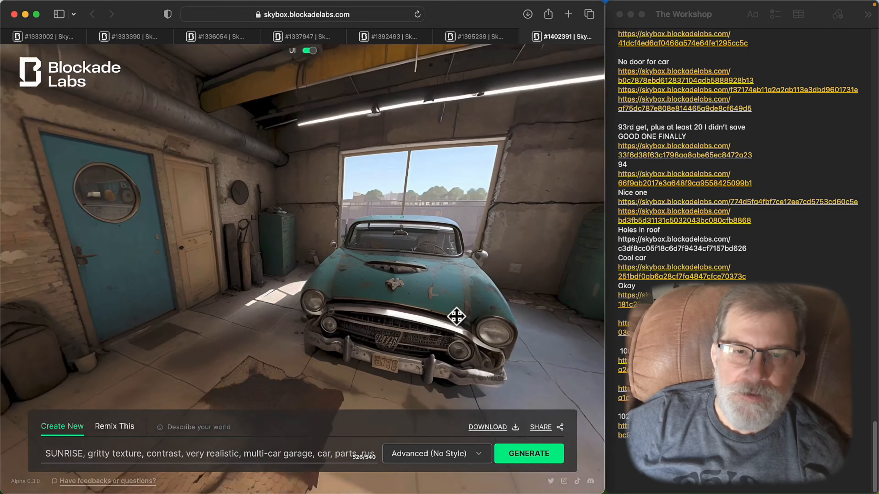
pyautogui.moveTo(456, 317); pyautogui.dragTo(596, 314)
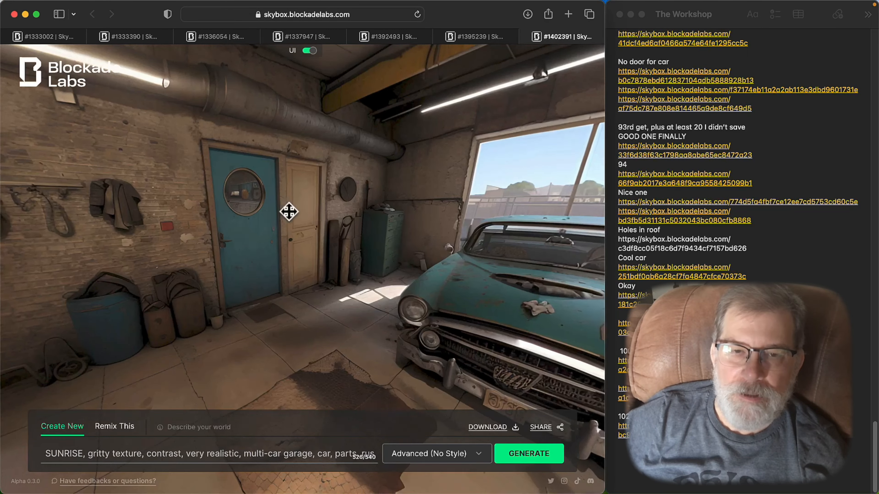
pyautogui.moveTo(288, 211); pyautogui.dragTo(570, 195)
pyautogui.moveTo(207, 223); pyautogui.dragTo(516, 218)
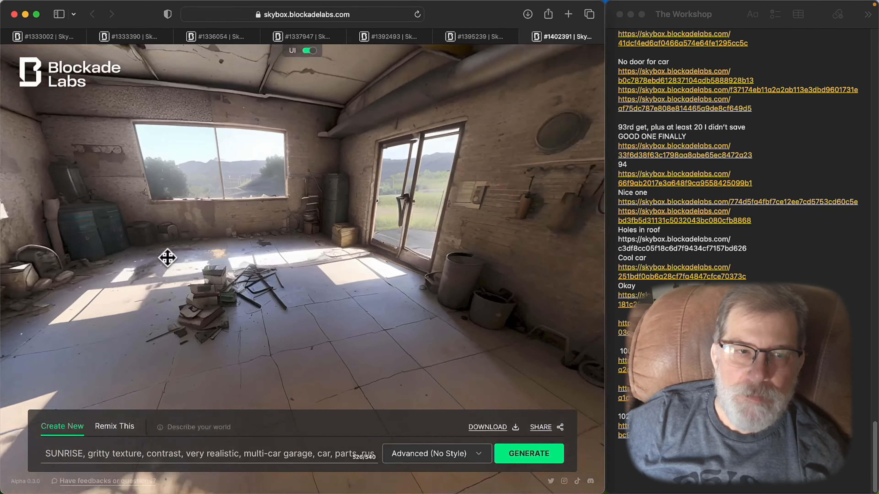
pyautogui.moveTo(168, 257); pyautogui.dragTo(10, 261)
pyautogui.moveTo(435, 265); pyautogui.dragTo(198, 256)
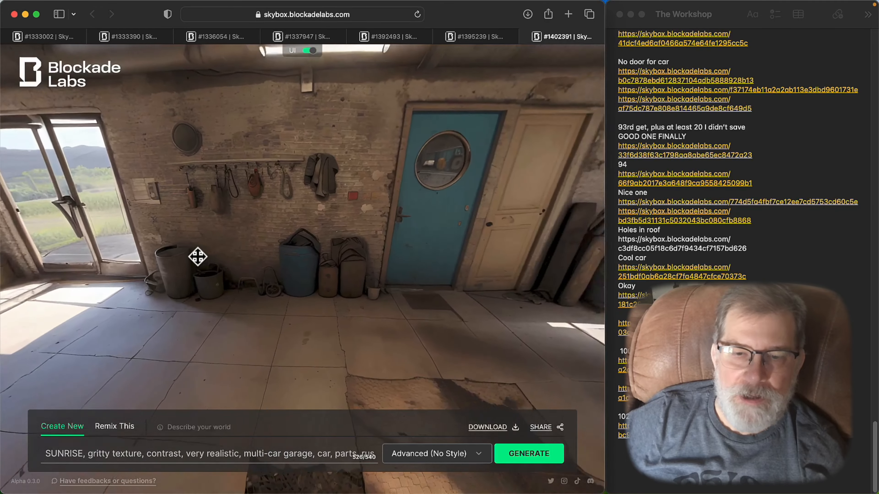
pyautogui.moveTo(369, 283); pyautogui.dragTo(300, 244)
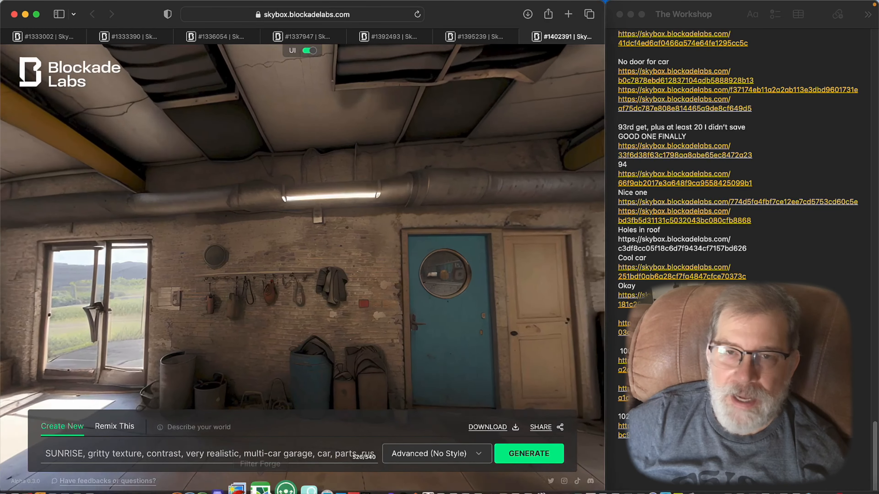
# Switch to Gigapixel AI, load advanced_no_style_sunrise_gritty_texture_contr-5.jpg from Downloads and inspect the car's front in the preview
pyautogui.moveTo(228, 487)
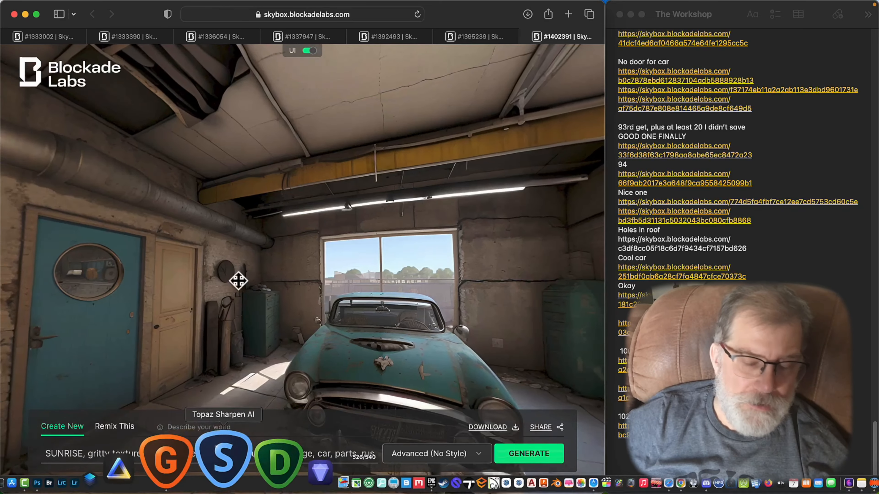
pyautogui.click(166, 461)
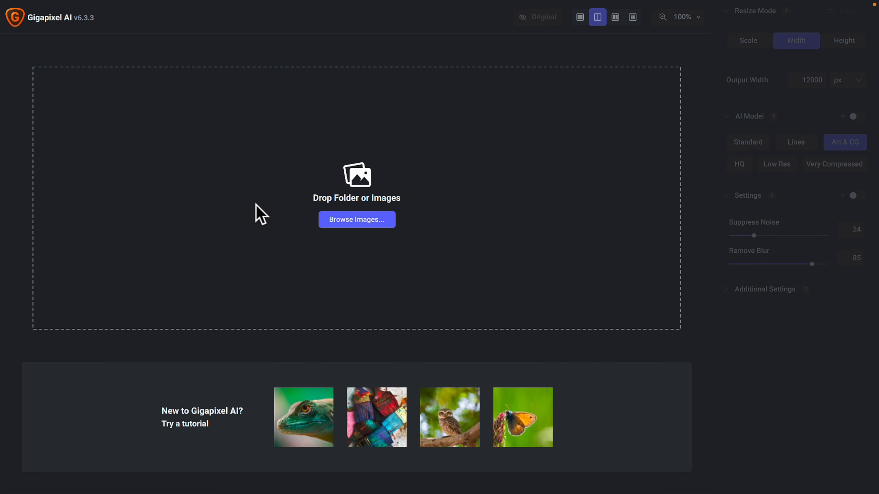
pyautogui.click(459, 104)
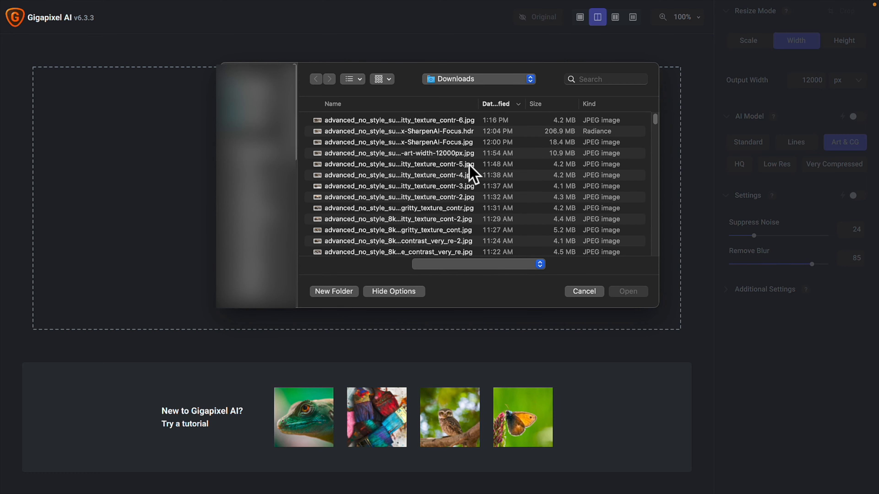
pyautogui.click(449, 165)
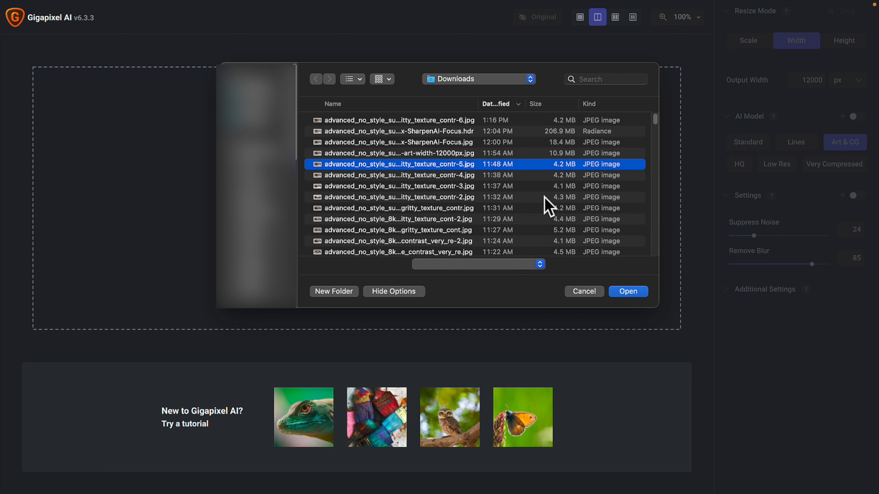
pyautogui.click(633, 293)
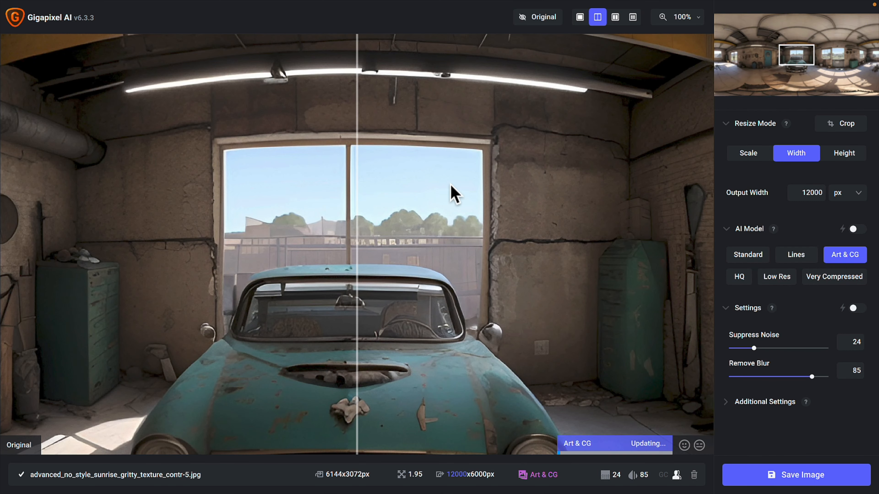
pyautogui.moveTo(501, 252); pyautogui.dragTo(569, 273)
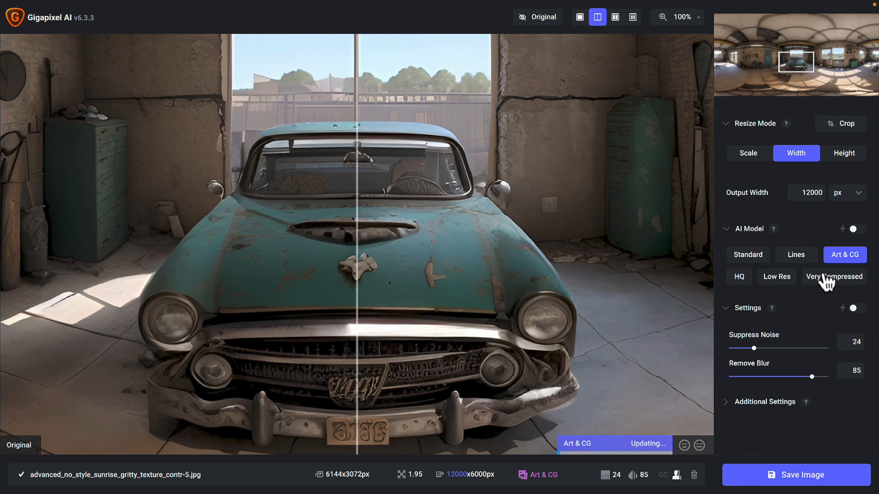
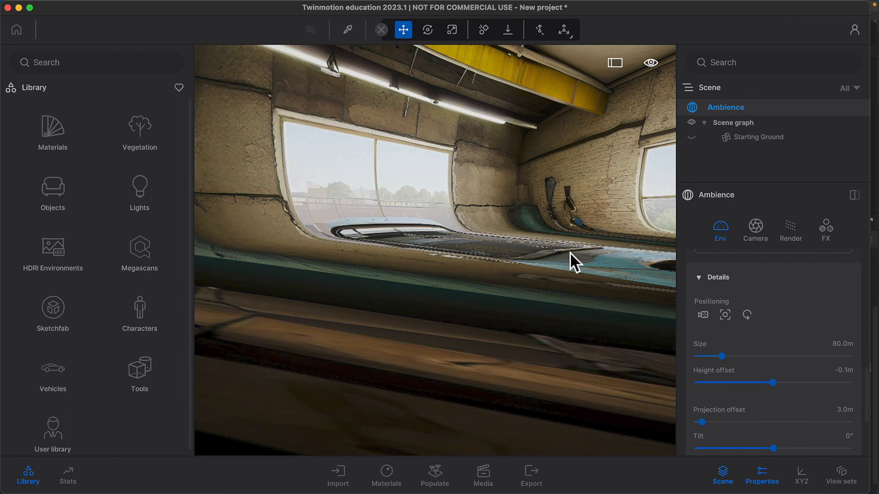
# In Twinmotion, reposition the garage HDRI environment at the current camera location and frame the teal car head-on
pyautogui.moveTo(585, 279); pyautogui.dragTo(672, 309)
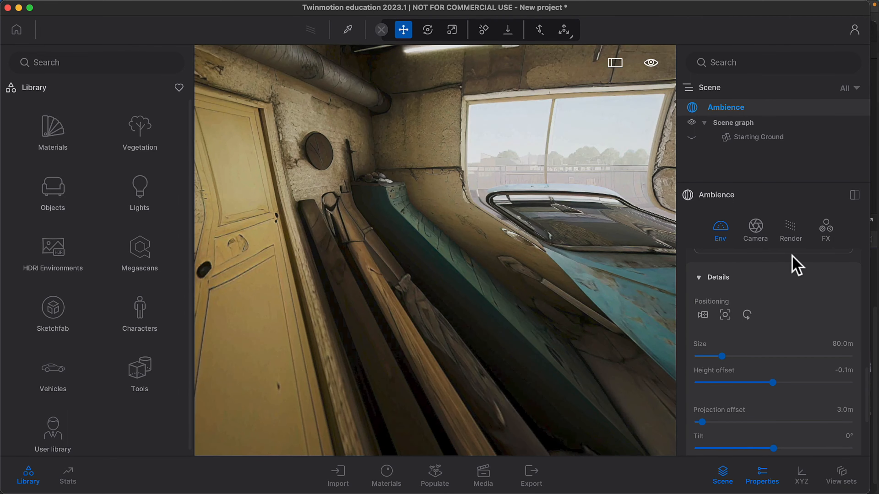
pyautogui.click(702, 315)
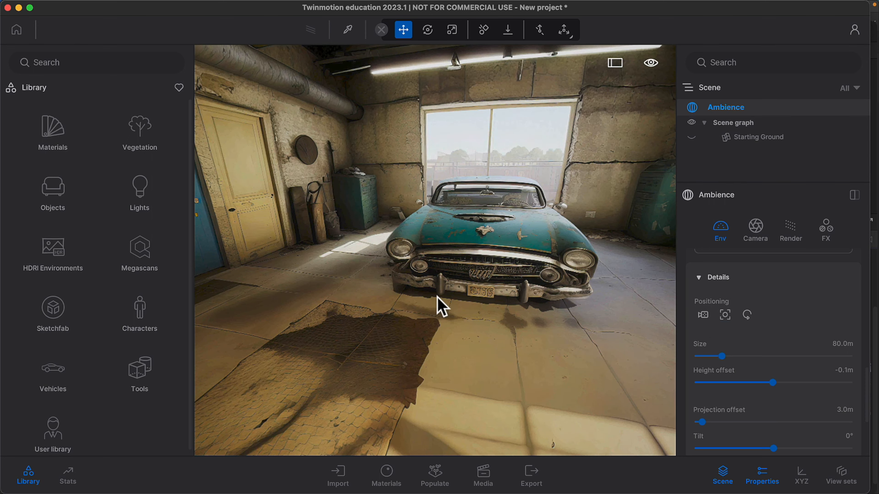
pyautogui.moveTo(378, 297); pyautogui.dragTo(389, 221, button='right')
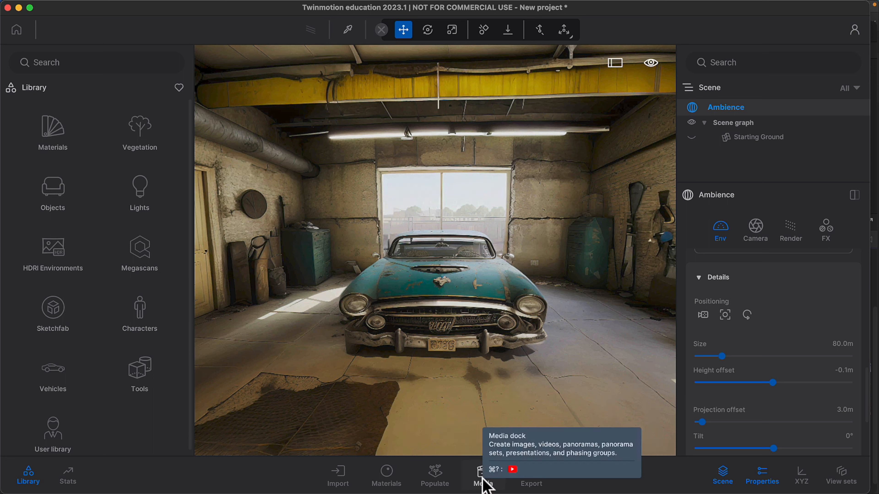
# Create a media image from the current head-on view of the teal car
pyautogui.click(490, 474)
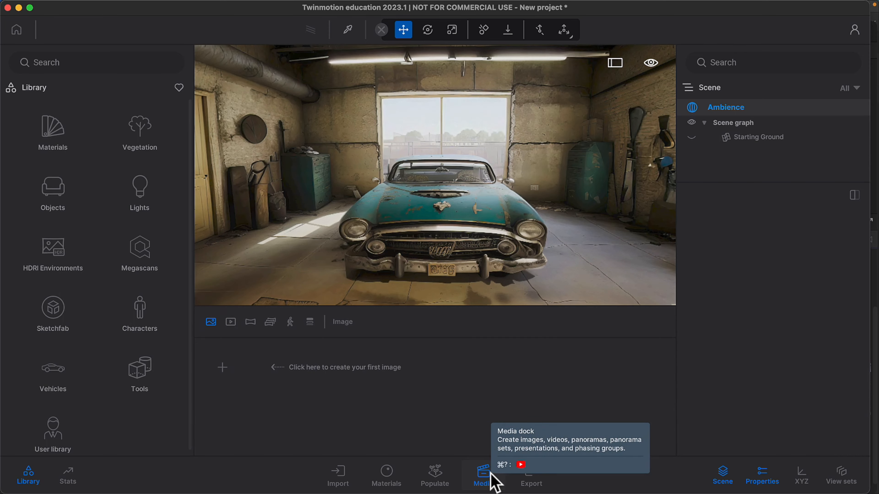
pyautogui.click(222, 374)
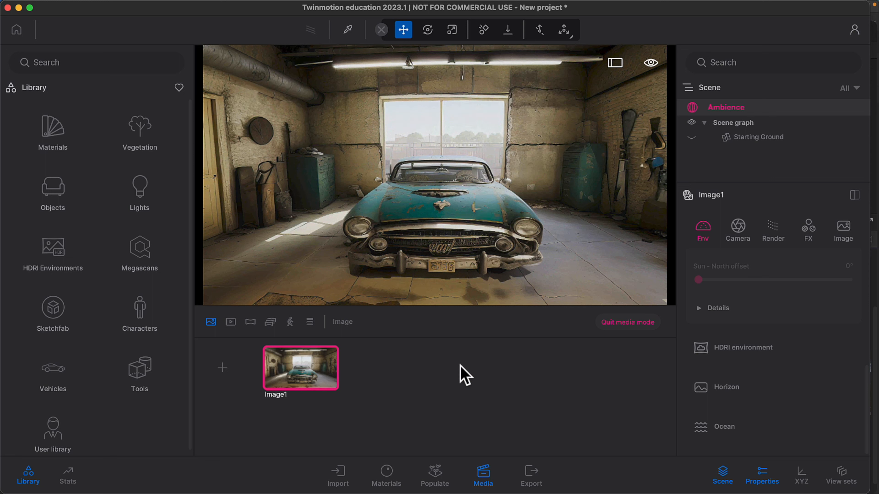
pyautogui.moveTo(285, 362)
# Place the animated human Amir on the garage floor in front of the blue door
pyautogui.moveTo(443, 173); pyautogui.dragTo(255, 175, button='right')
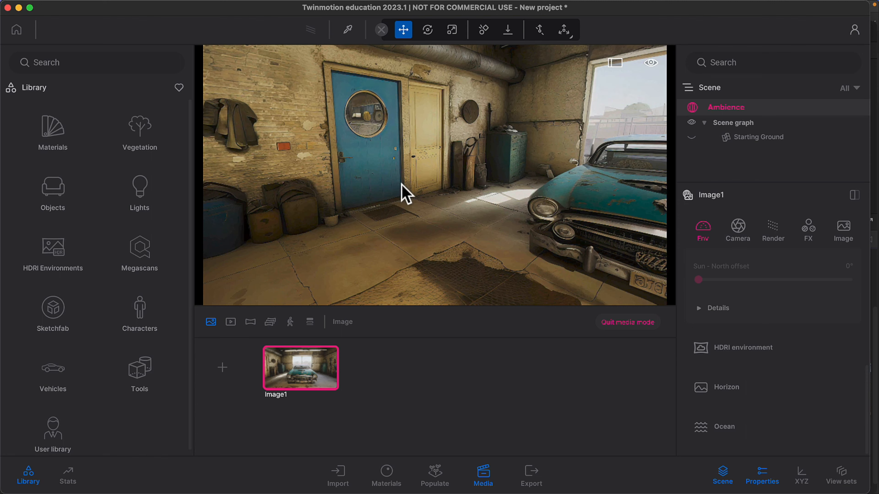
pyautogui.moveTo(398, 187); pyautogui.dragTo(273, 187, button='right')
pyautogui.moveTo(386, 107); pyautogui.dragTo(378, 107, button='right')
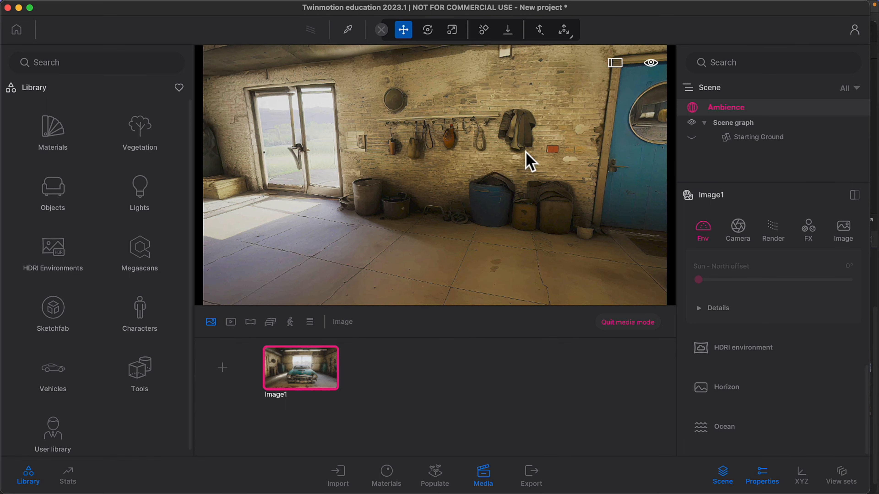
pyautogui.moveTo(524, 151); pyautogui.dragTo(578, 145, button='right')
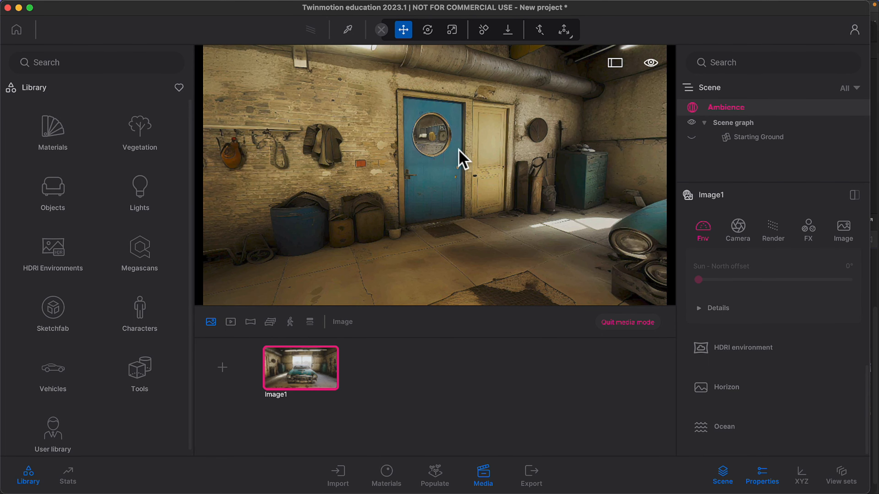
pyautogui.moveTo(382, 199); pyautogui.dragTo(450, 177, button='right')
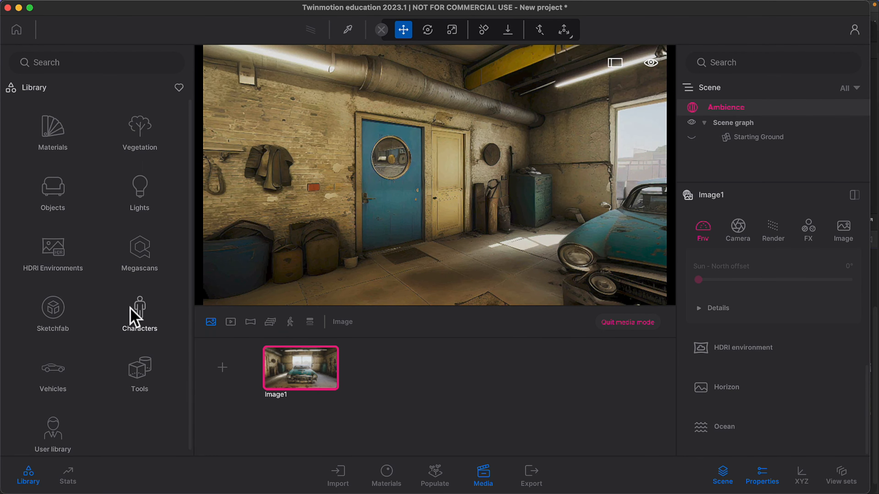
pyautogui.click(140, 312)
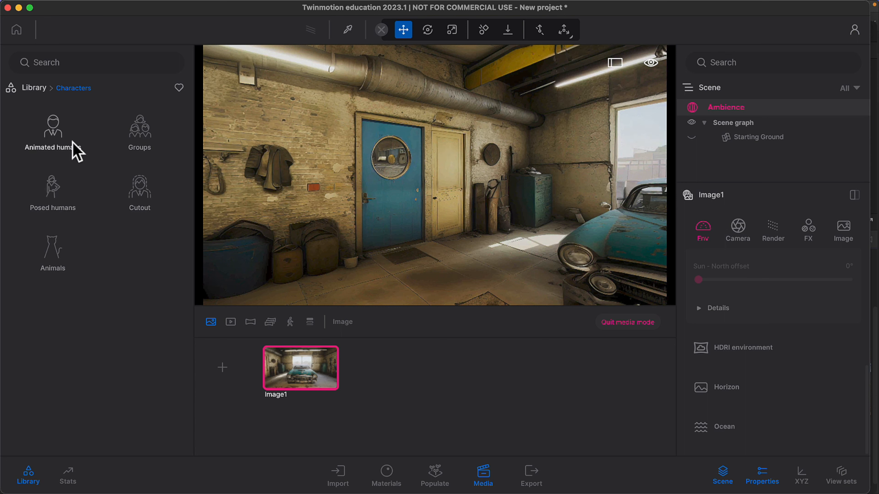
pyautogui.click(57, 135)
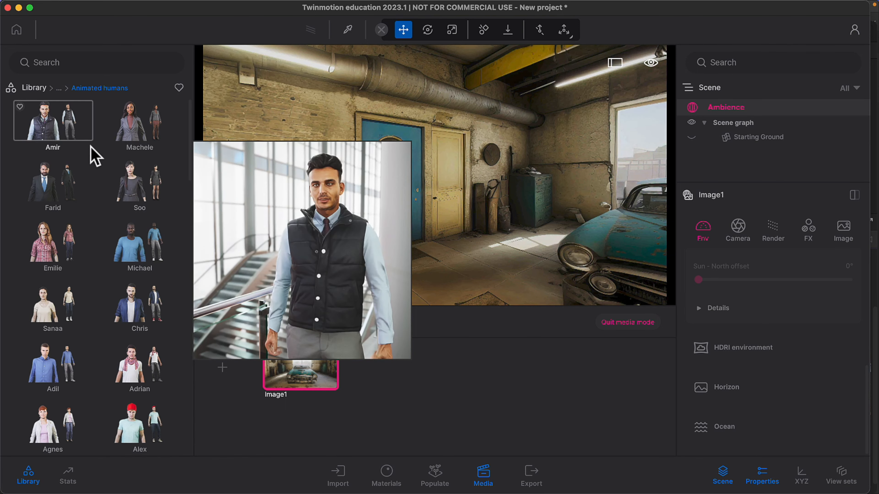
pyautogui.scroll(-5, 98, 173)
pyautogui.scroll(-10, 99, 173)
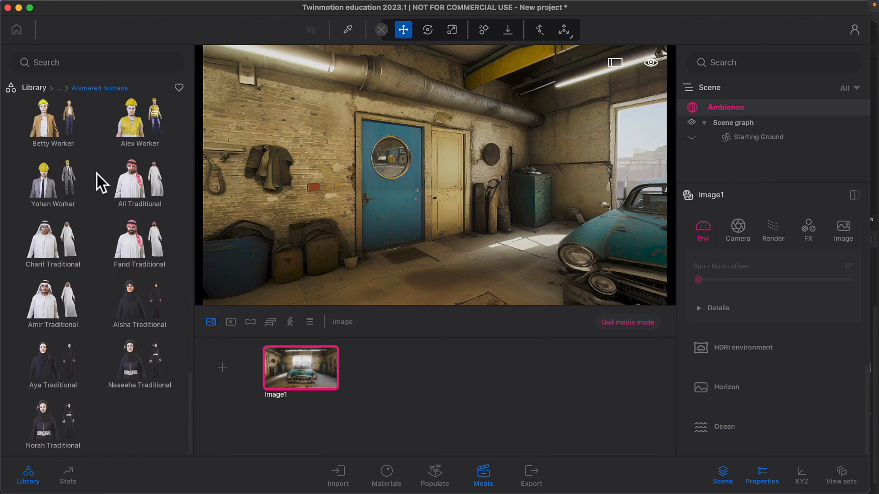
pyautogui.moveTo(104, 206)
pyautogui.scroll(15, 104, 206)
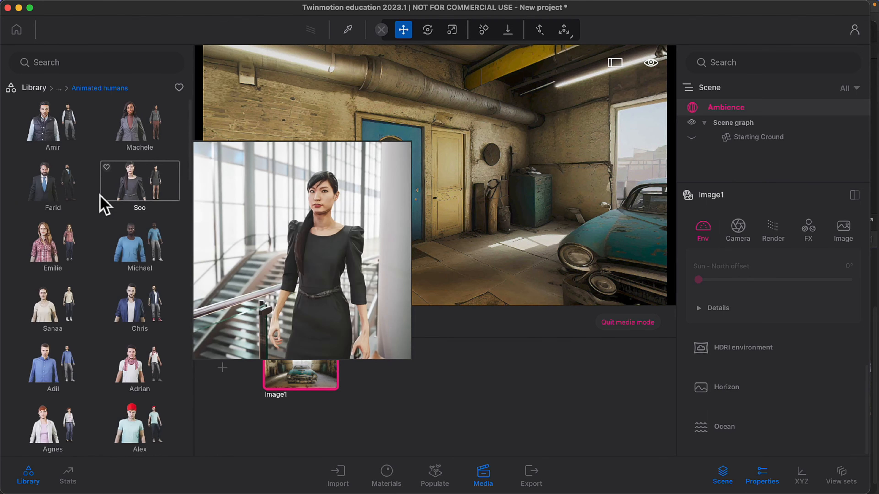
pyautogui.moveTo(90, 135)
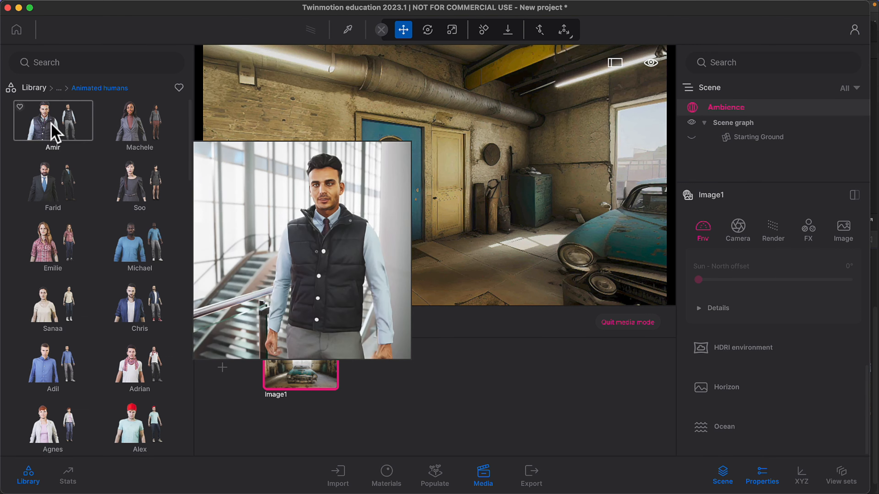
pyautogui.moveTo(57, 133); pyautogui.dragTo(402, 262)
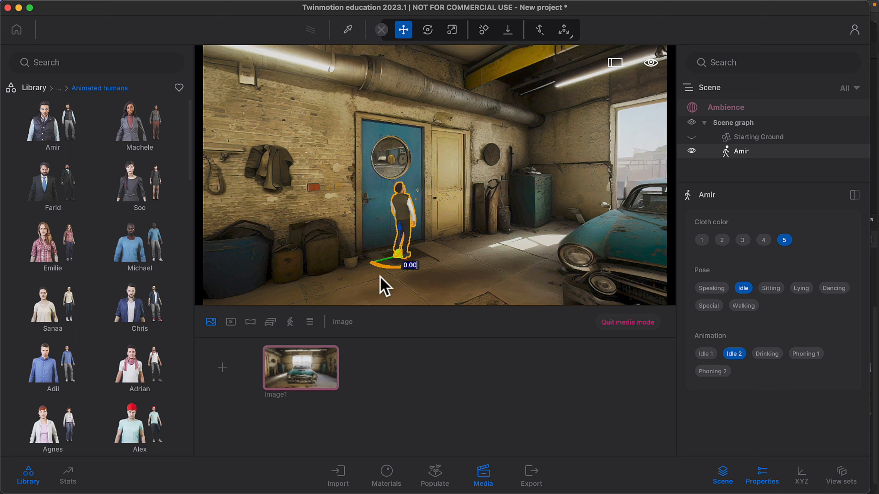
# Adjust Amir's position so he stands on the floor close to the blue door, with the car in view for scale comparison
pyautogui.moveTo(399, 266); pyautogui.dragTo(356, 258)
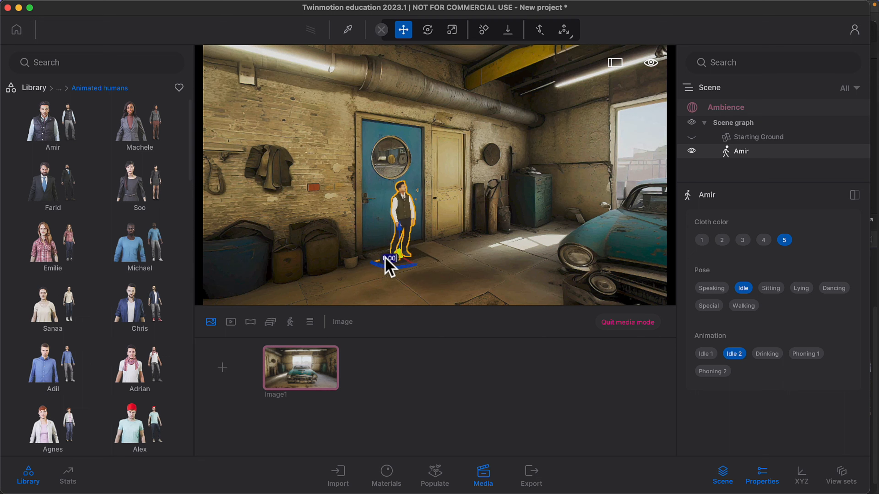
pyautogui.click(390, 267)
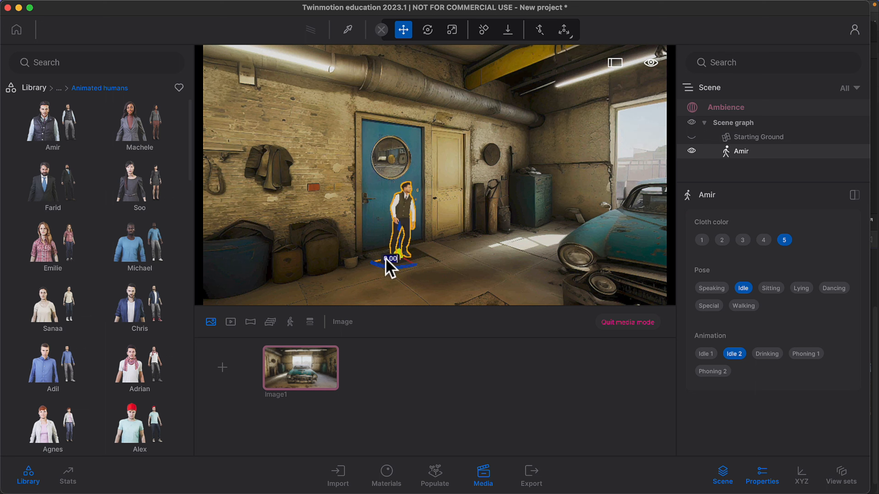
pyautogui.moveTo(386, 260); pyautogui.dragTo(430, 273)
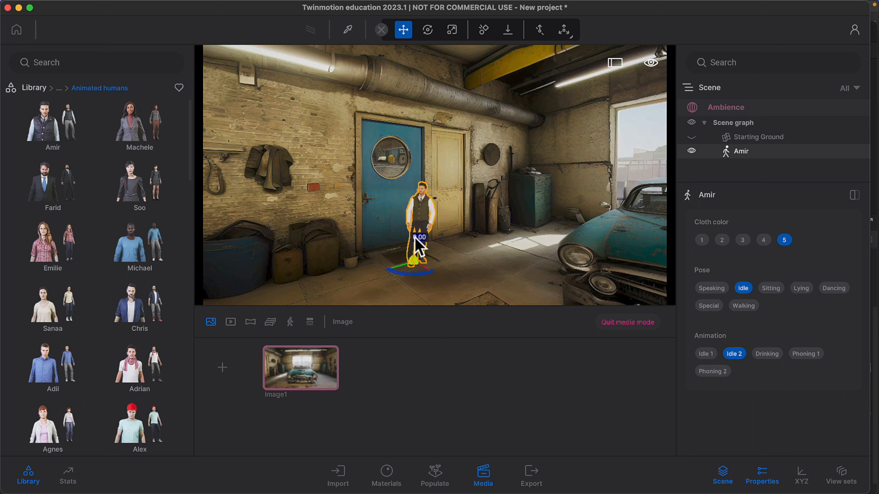
pyautogui.moveTo(417, 243); pyautogui.dragTo(425, 162)
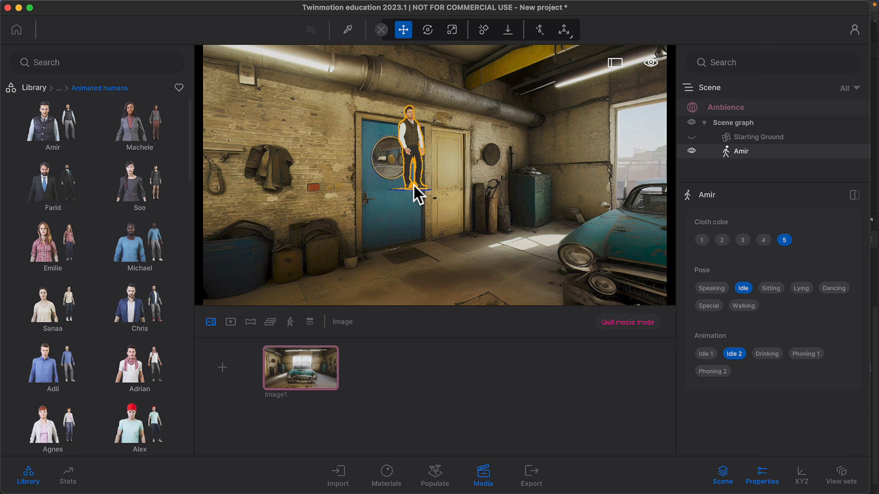
pyautogui.moveTo(424, 199); pyautogui.dragTo(402, 256)
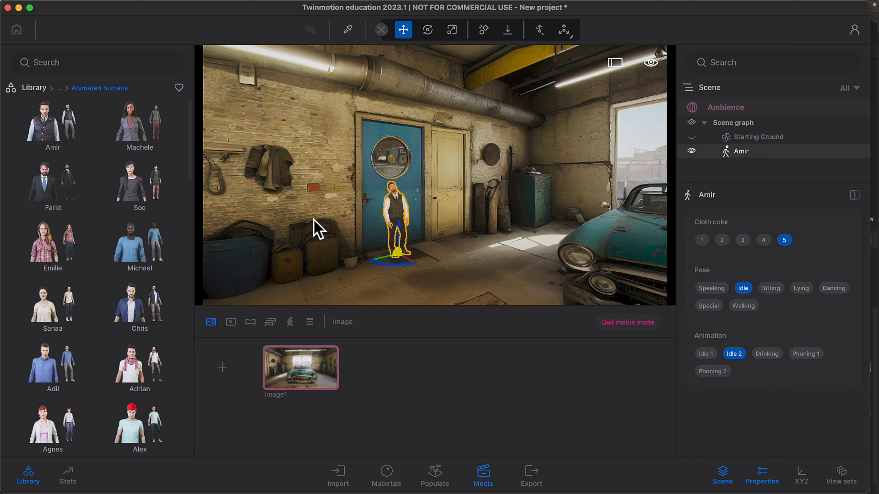
pyautogui.moveTo(313, 219)
pyautogui.mouseDown(button='right')
pyautogui.moveTo(494, 222)
pyautogui.moveTo(313, 222)
pyautogui.mouseUp(button='right')
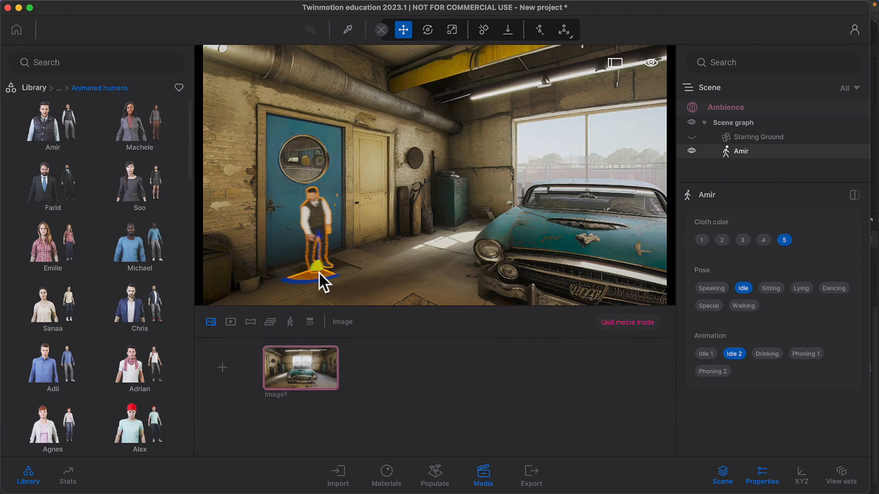
pyautogui.moveTo(319, 272); pyautogui.dragTo(306, 270)
pyautogui.moveTo(378, 239)
pyautogui.mouseDown(button='right')
pyautogui.moveTo(334, 239)
pyautogui.moveTo(384, 227)
pyautogui.mouseUp(button='right')
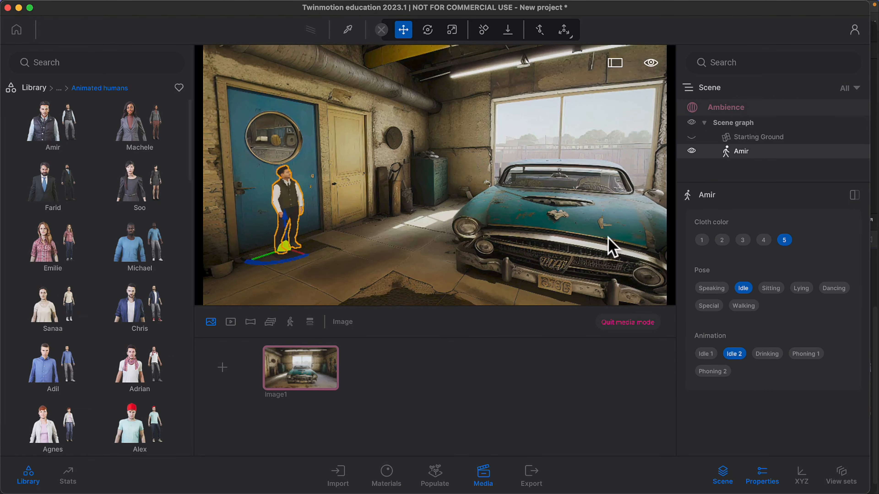
# Open the detailed HDRI environment settings of Image1's ambience
pyautogui.click(726, 109)
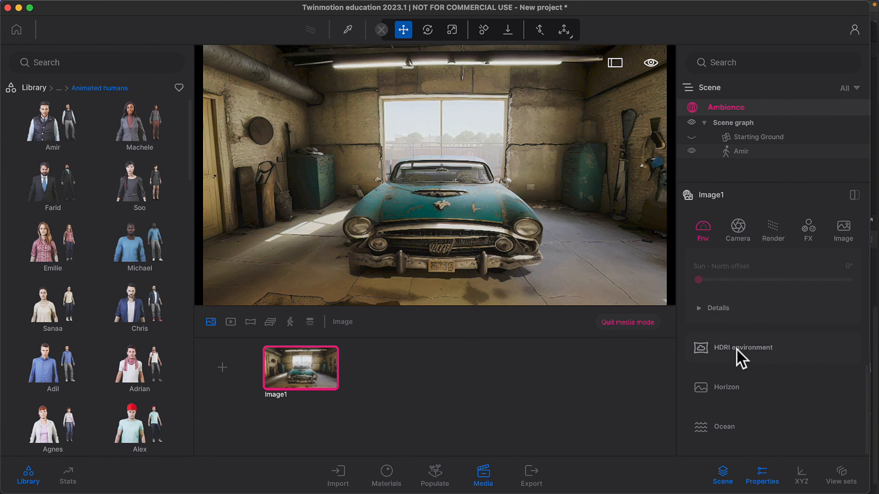
pyautogui.click(723, 349)
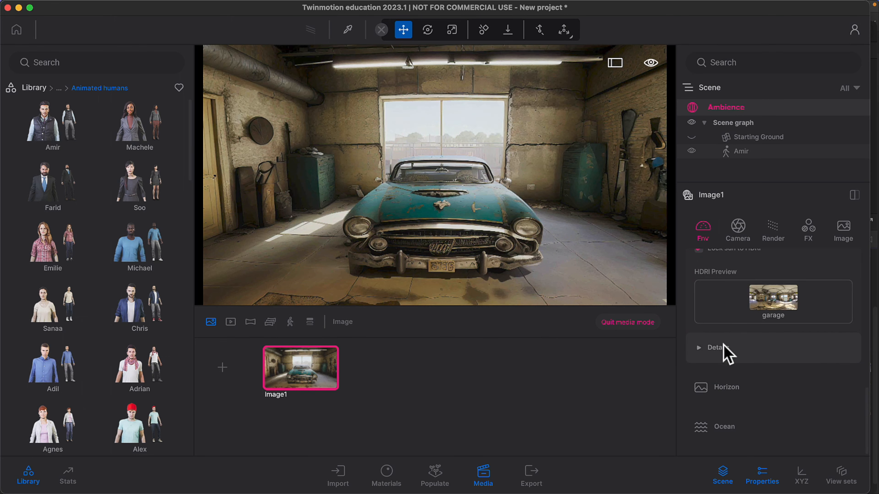
pyautogui.click(698, 347)
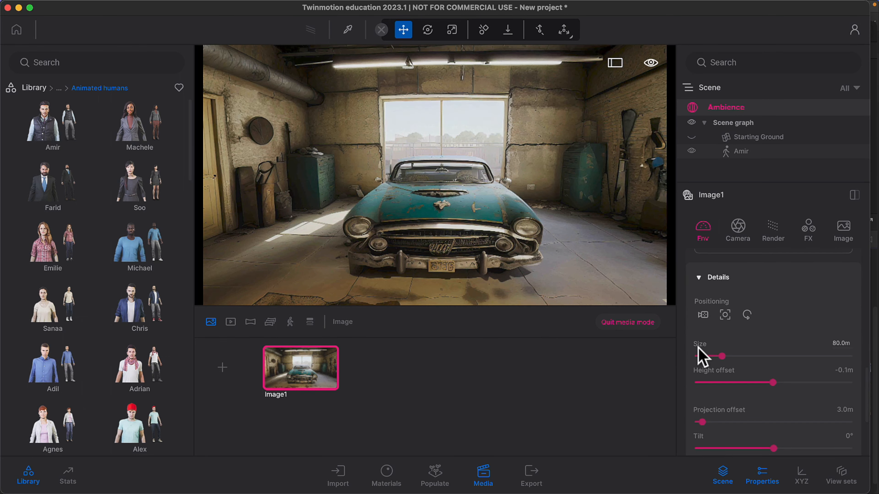
pyautogui.scroll(-1, 814, 375)
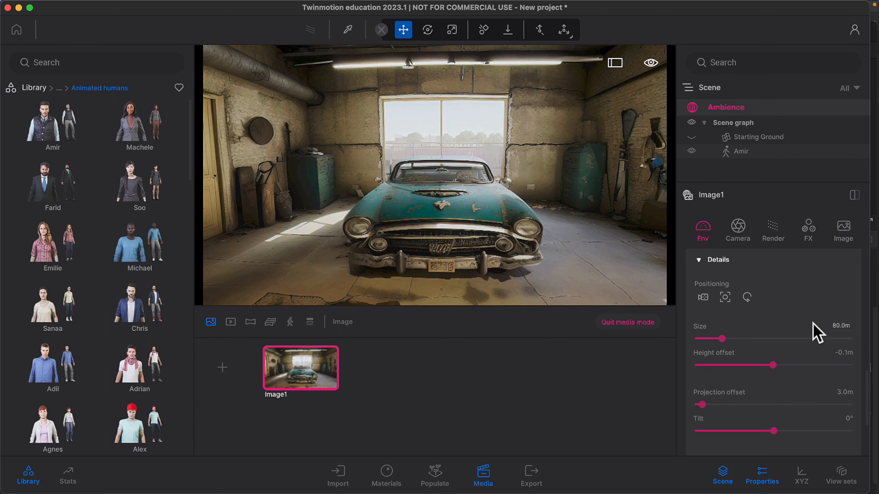
# Try scaling Amir up uniformly to match the blue door's proportions, and undo the scaling
pyautogui.moveTo(497, 189); pyautogui.dragTo(418, 202, button='right')
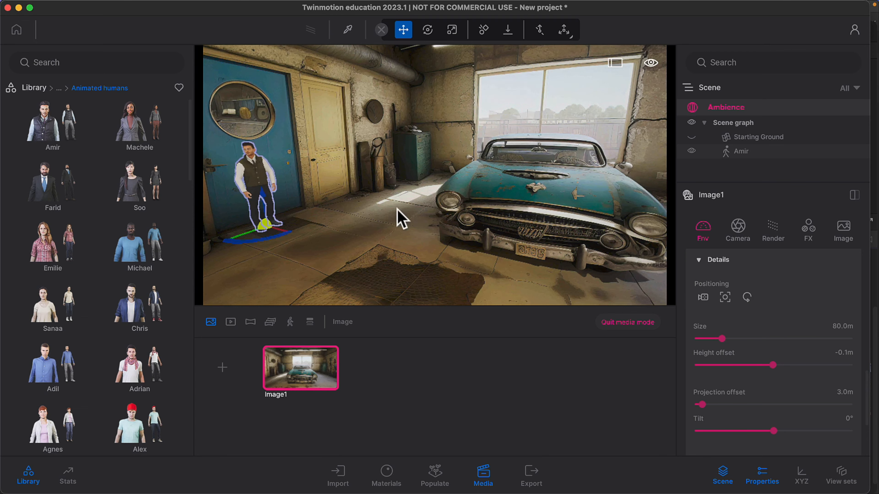
pyautogui.moveTo(325, 169); pyautogui.dragTo(304, 164, button='right')
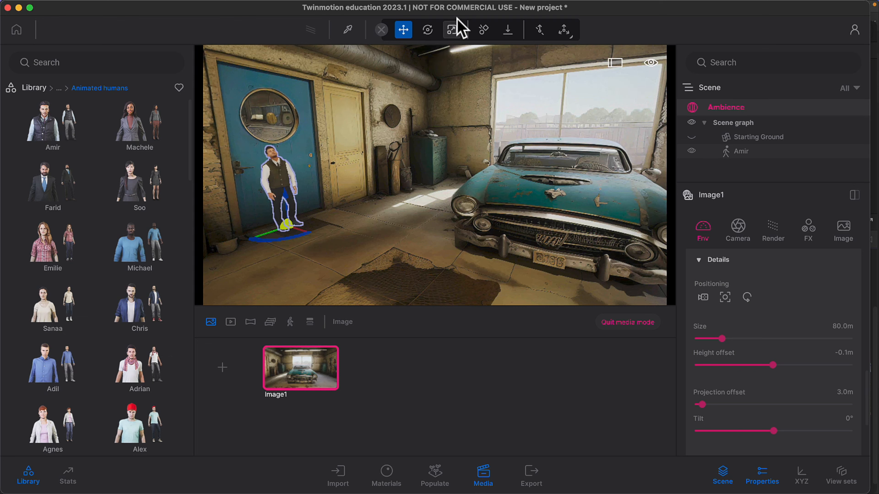
pyautogui.click(451, 31)
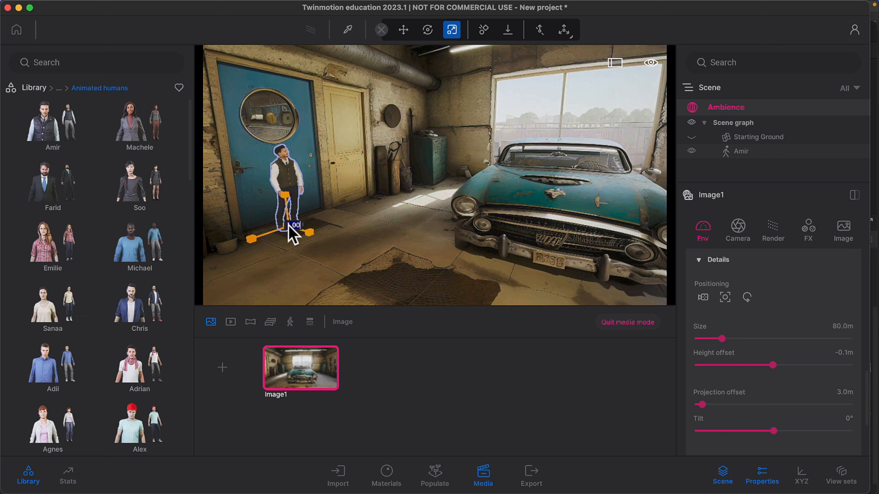
pyautogui.moveTo(289, 227); pyautogui.dragTo(311, 187)
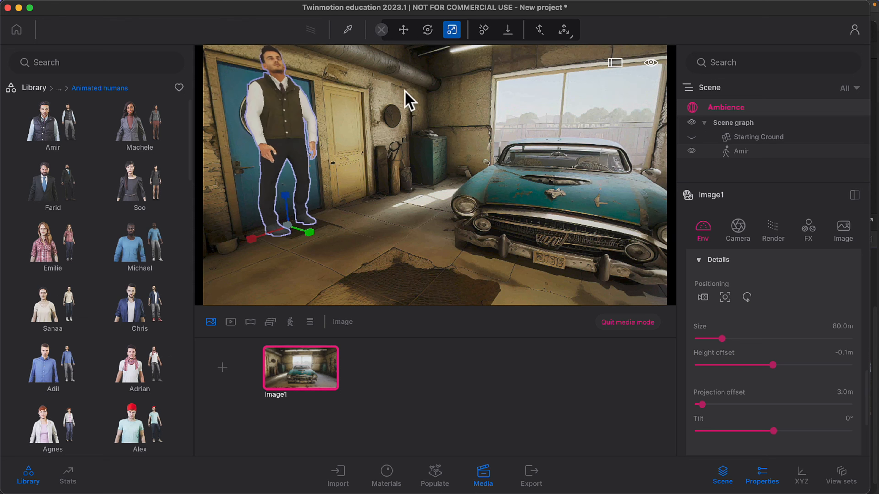
pyautogui.press('super+z')
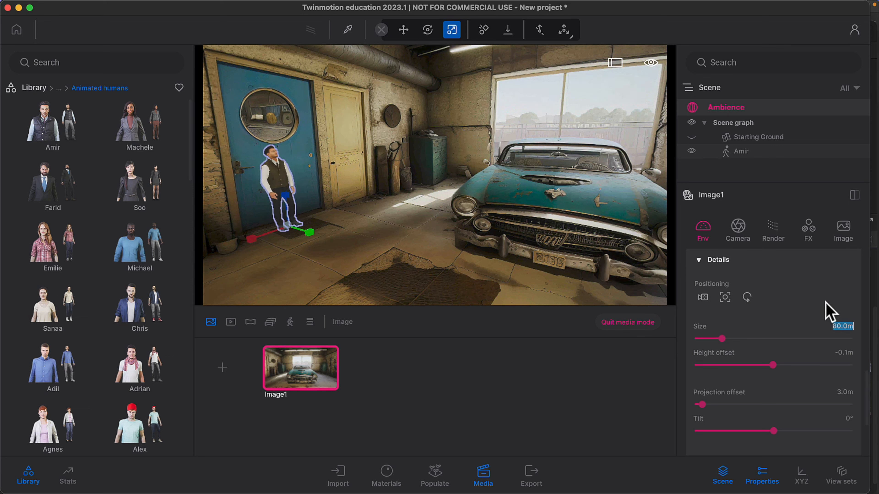
# Set the HDRI environment's size to 160 m, height offset to 0.5 m and projection offset to 1.5 m
pyautogui.press('Return')
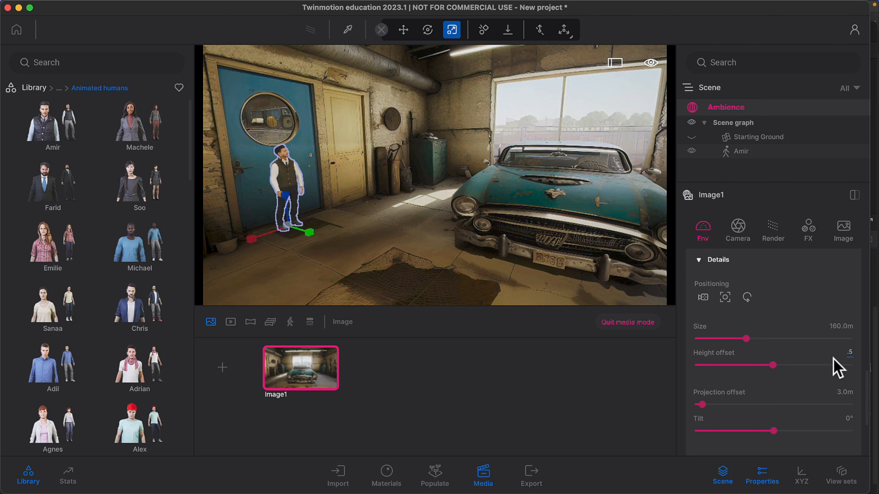
pyautogui.click(842, 391)
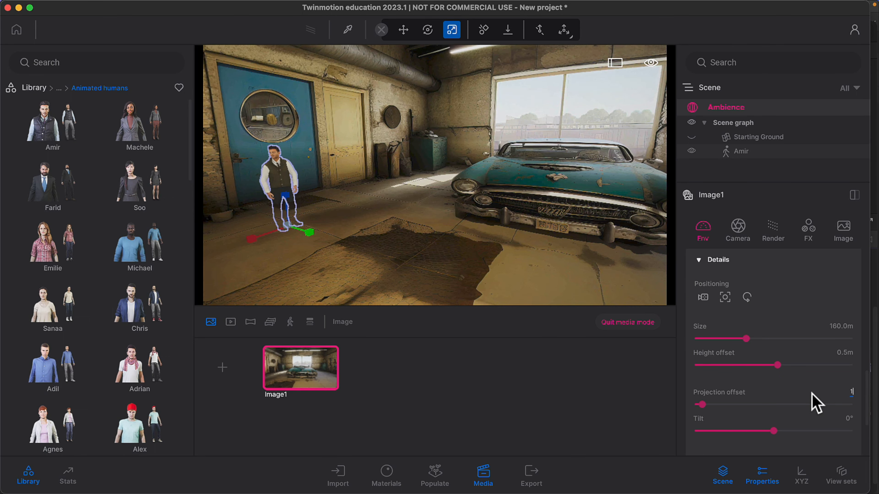
pyautogui.write('1.5')
pyautogui.press('Return')
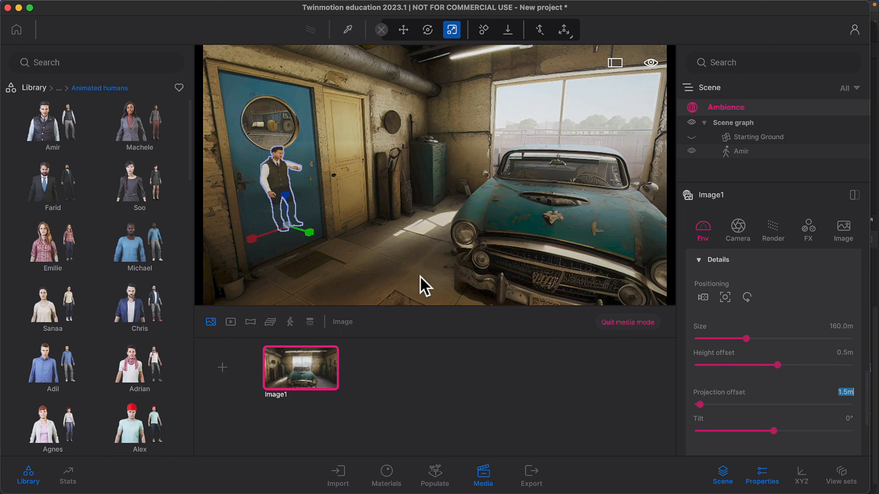
# Move Amir across the floor toward the camera so he stands in front of the blue door at a realistic height
pyautogui.moveTo(348, 202)
pyautogui.mouseDown(button='right')
pyautogui.moveTo(501, 211)
pyautogui.moveTo(474, 245)
pyautogui.moveTo(443, 252)
pyautogui.moveTo(431, 228)
pyautogui.moveTo(502, 204)
pyautogui.moveTo(505, 213)
pyautogui.moveTo(503, 201)
pyautogui.moveTo(446, 215)
pyautogui.moveTo(234, 213)
pyautogui.moveTo(396, 210)
pyautogui.moveTo(347, 199)
pyautogui.mouseUp(button='right')
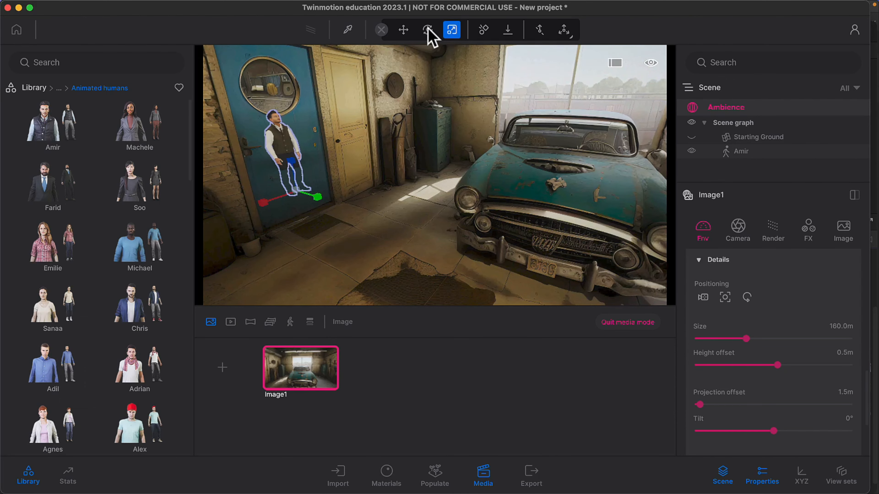
pyautogui.click(404, 31)
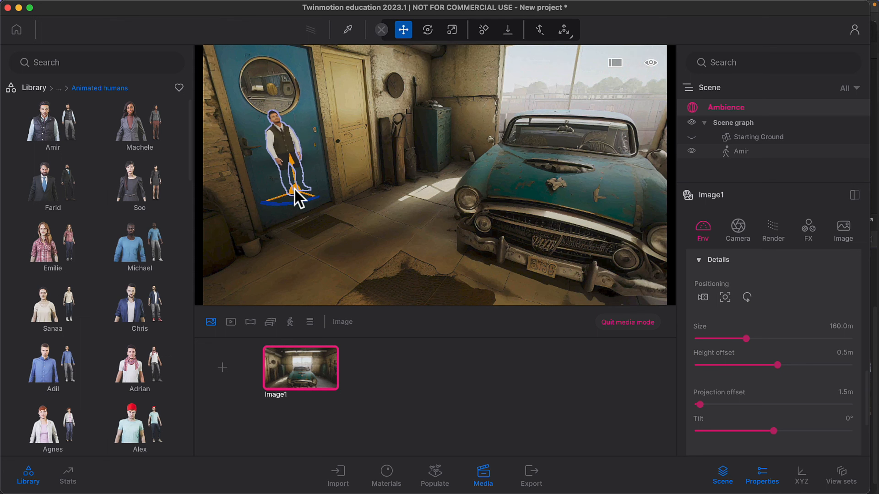
pyautogui.moveTo(297, 199); pyautogui.dragTo(355, 232)
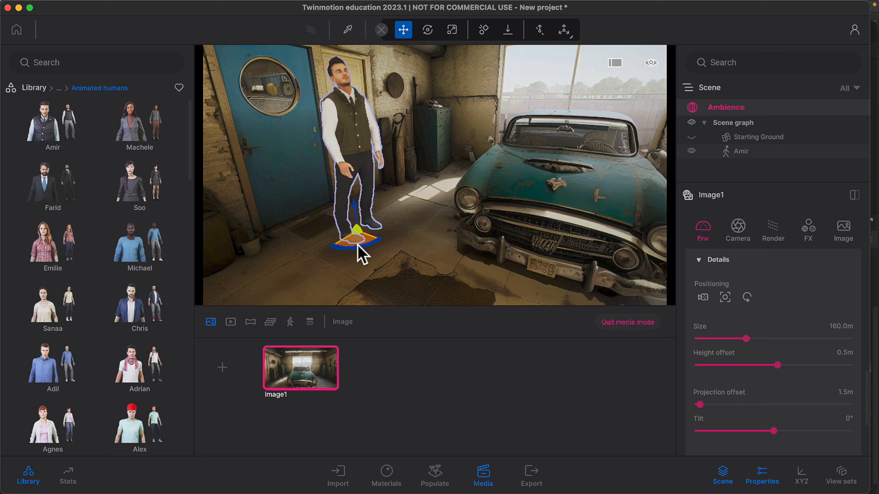
pyautogui.moveTo(351, 241); pyautogui.dragTo(298, 234)
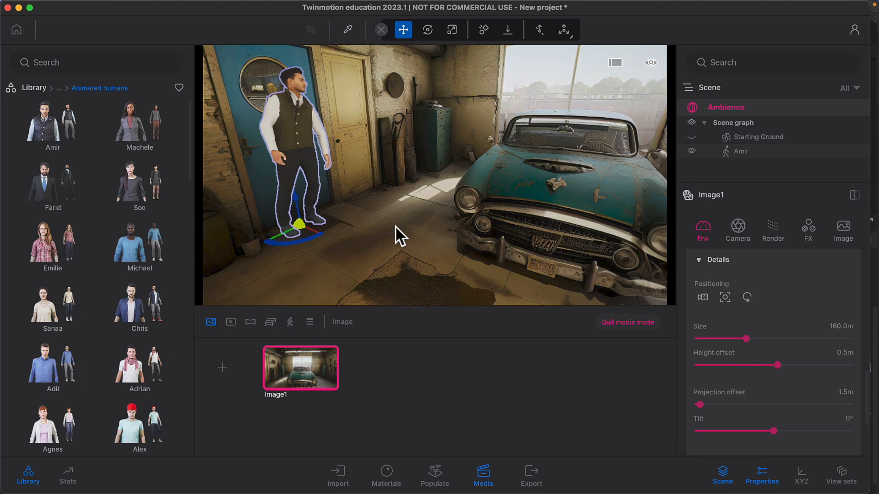
# Try Amir on the floor in front of the green car to compare scale, and move him back toward the blue door
pyautogui.moveTo(396, 227); pyautogui.dragTo(312, 227, button='right')
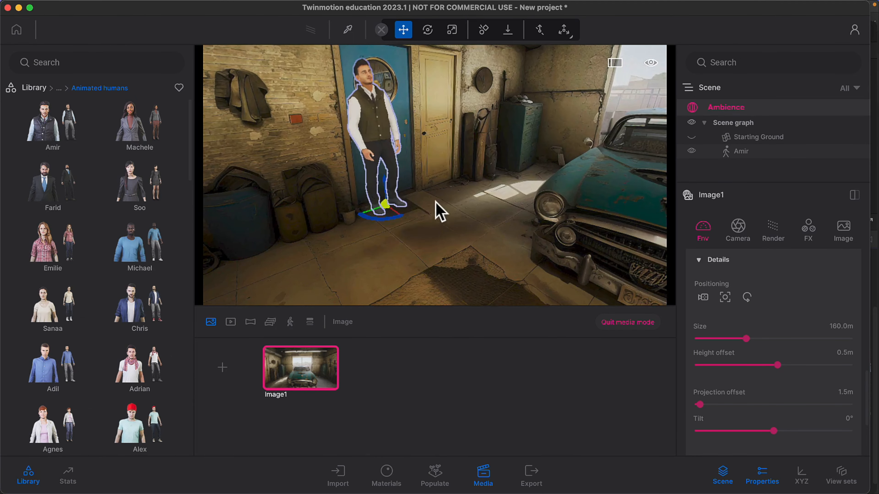
pyautogui.moveTo(436, 208); pyautogui.dragTo(453, 188, button='right')
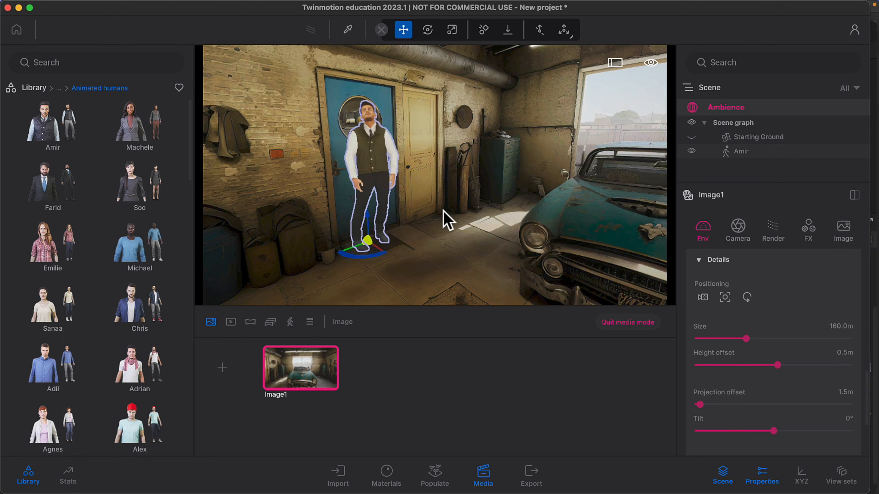
pyautogui.moveTo(435, 244); pyautogui.dragTo(565, 257, button='right')
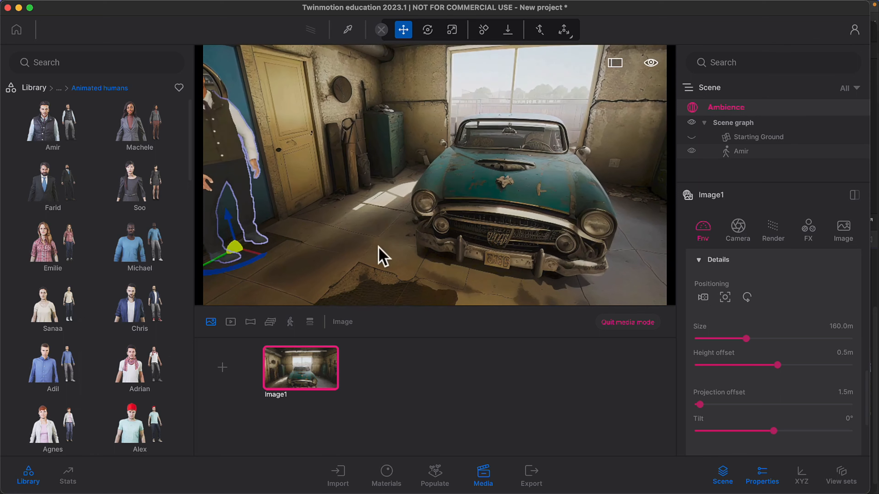
pyautogui.moveTo(241, 258); pyautogui.dragTo(406, 308)
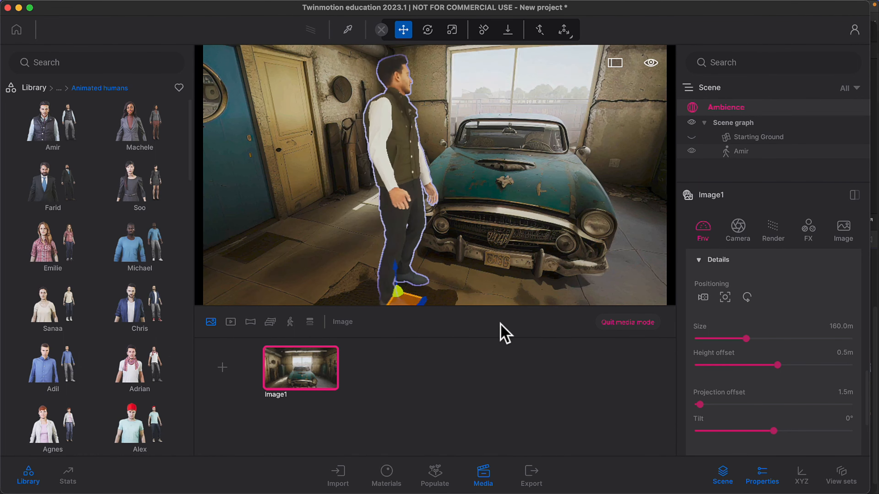
pyautogui.moveTo(497, 265); pyautogui.dragTo(463, 251, button='right')
pyautogui.moveTo(428, 302); pyautogui.dragTo(307, 257)
# Move Amir along the brick wall side of the garage to the floor beside the glass doors
pyautogui.moveTo(307, 257); pyautogui.dragTo(210, 268, button='right')
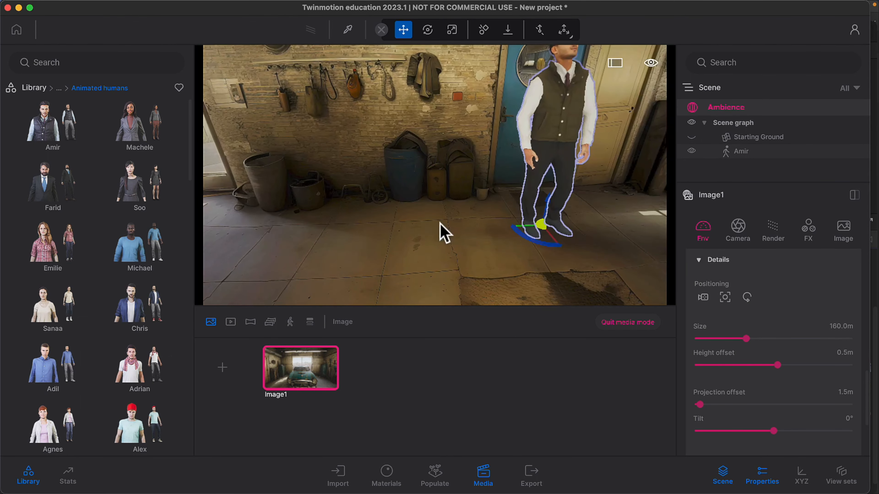
pyautogui.moveTo(530, 230); pyautogui.dragTo(301, 239)
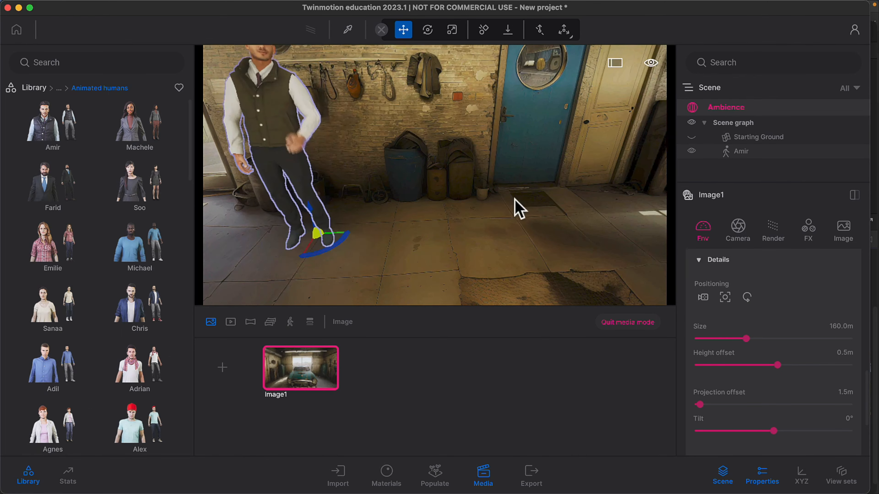
pyautogui.moveTo(515, 199); pyautogui.dragTo(415, 200, button='right')
pyautogui.moveTo(533, 267); pyautogui.dragTo(414, 224)
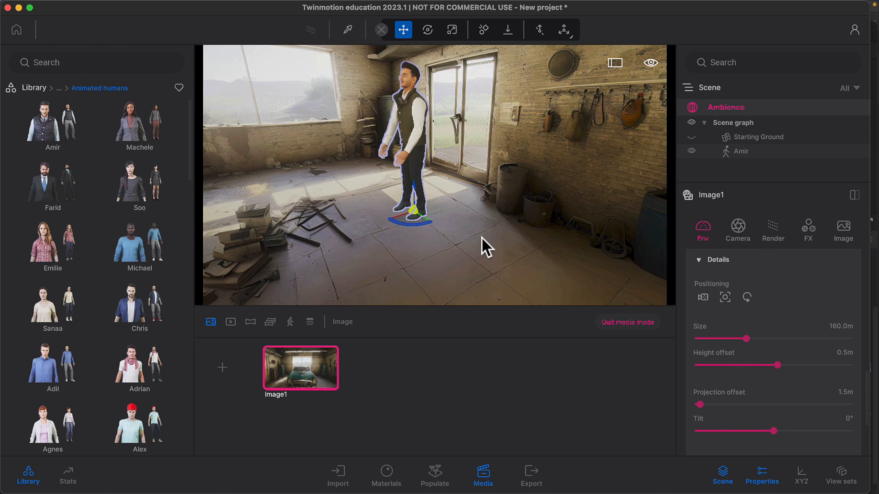
pyautogui.moveTo(445, 257); pyautogui.dragTo(378, 235, button='right')
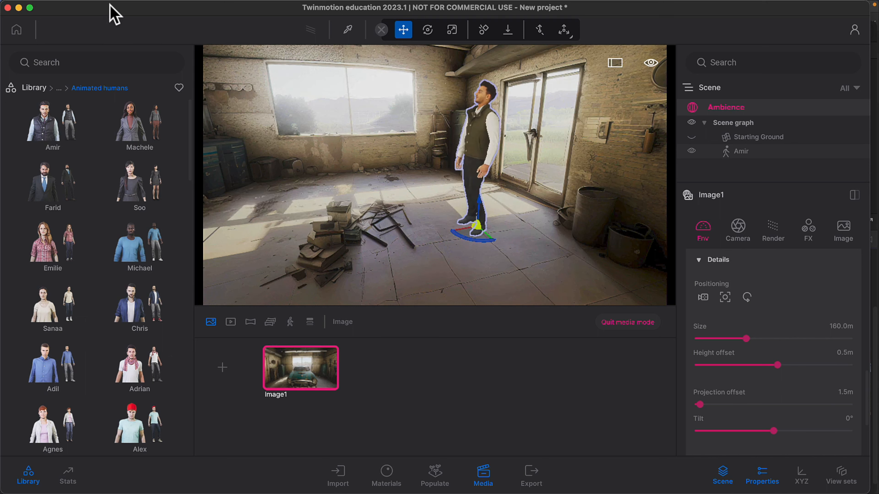
# Save the project as garage test2.tm in TEMP SPACE, replacing the existing file
pyautogui.click(87, 6)
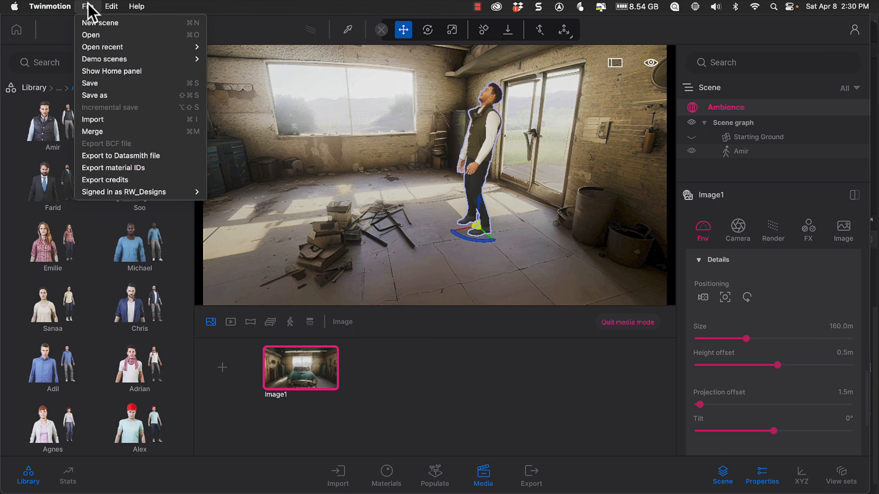
pyautogui.click(101, 84)
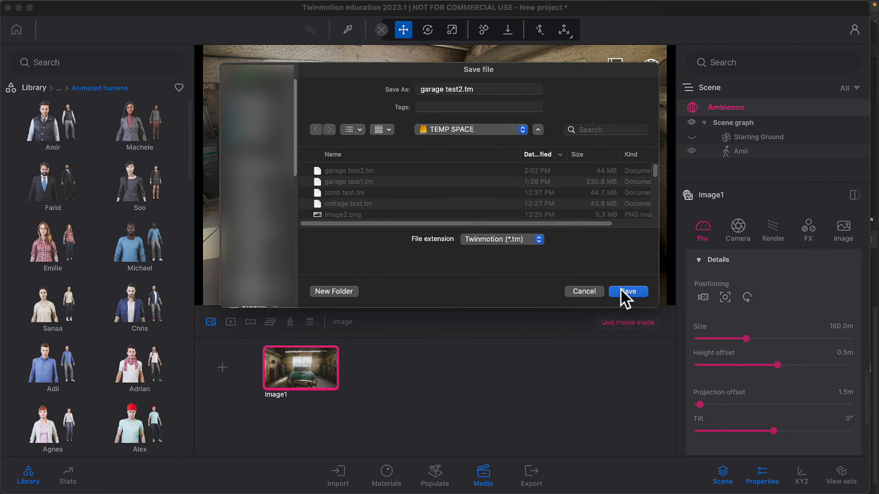
pyautogui.click(622, 292)
pyautogui.click(472, 241)
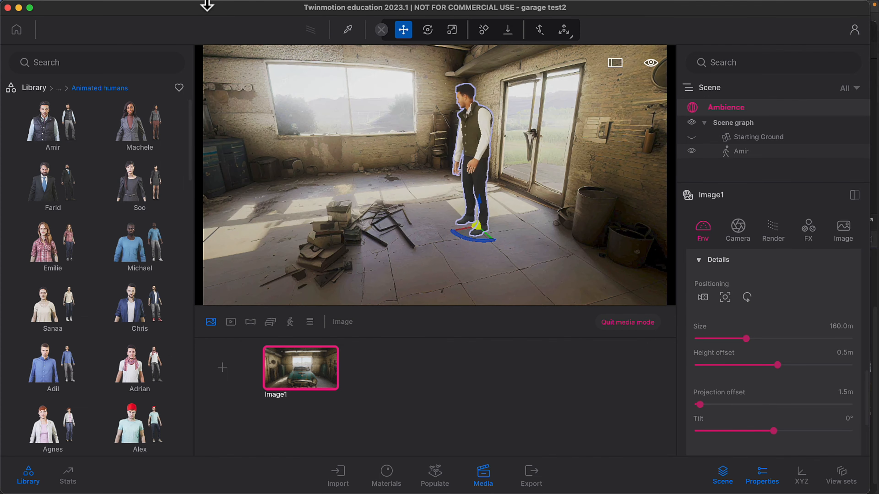
# Open the project file tomb test.tm from TEMP SPACE
pyautogui.click(86, 6)
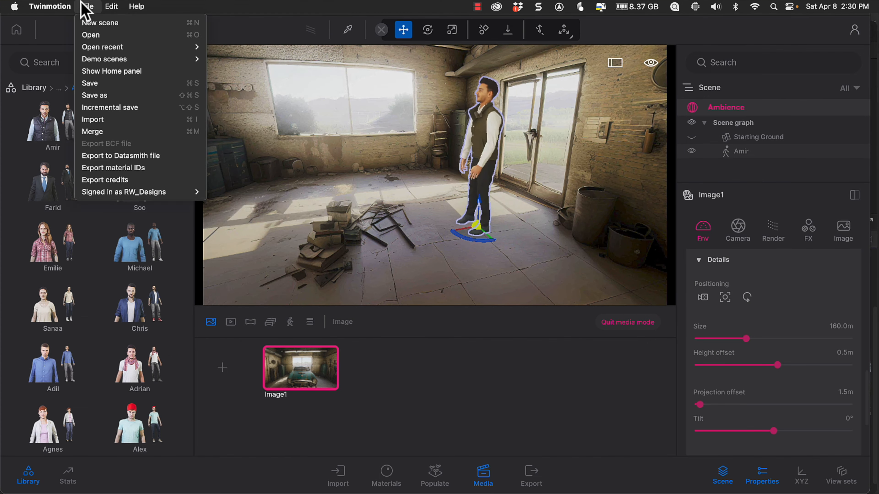
pyautogui.click(121, 34)
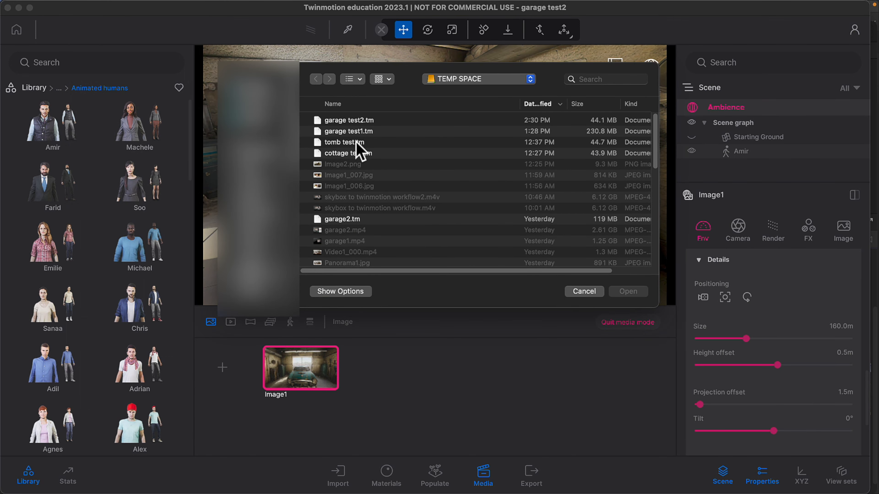
pyautogui.click(359, 145)
pyautogui.click(627, 292)
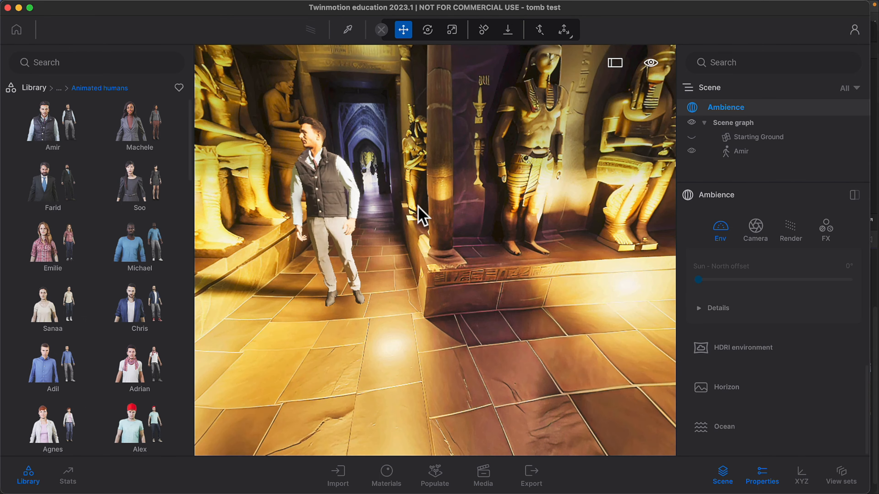
# Expand the Ambience's detailed HDRI environment settings and examine the size, height offset, projection offset and tilt
pyautogui.moveTo(382, 327); pyautogui.dragTo(451, 354, button='right')
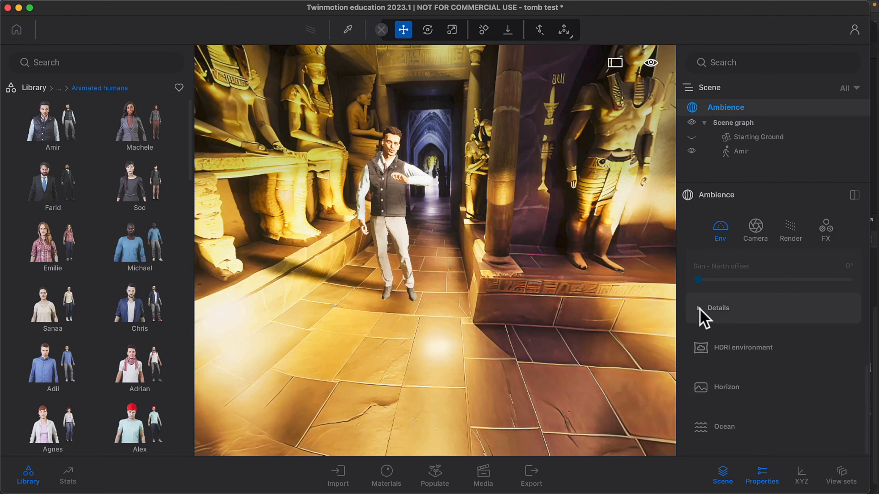
pyautogui.click(701, 308)
pyautogui.click(710, 348)
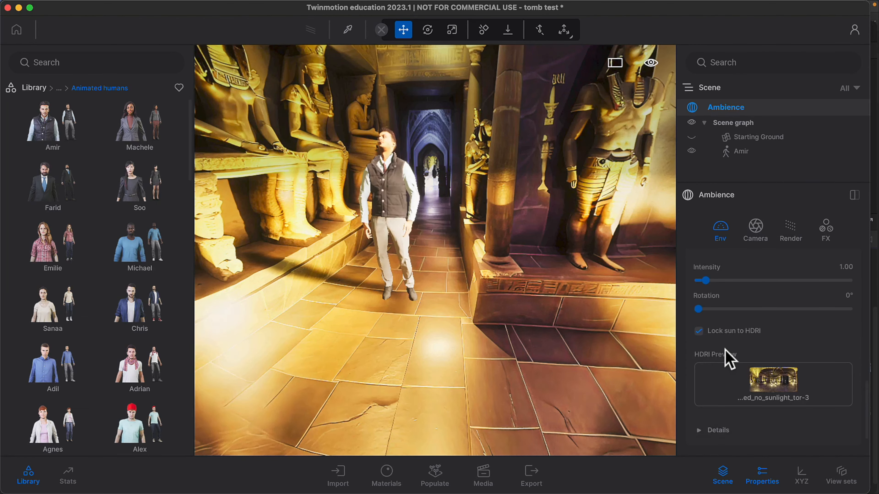
pyautogui.scroll(-6, 749, 329)
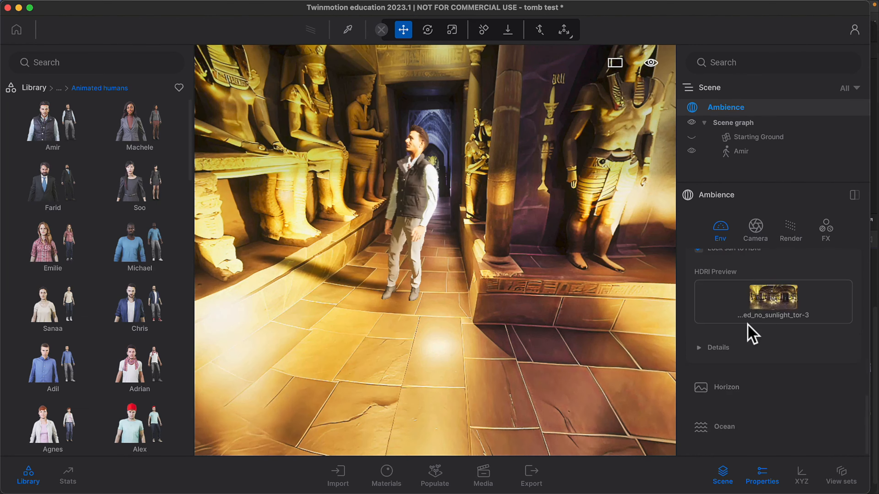
pyautogui.click(699, 348)
pyautogui.scroll(-5, 761, 340)
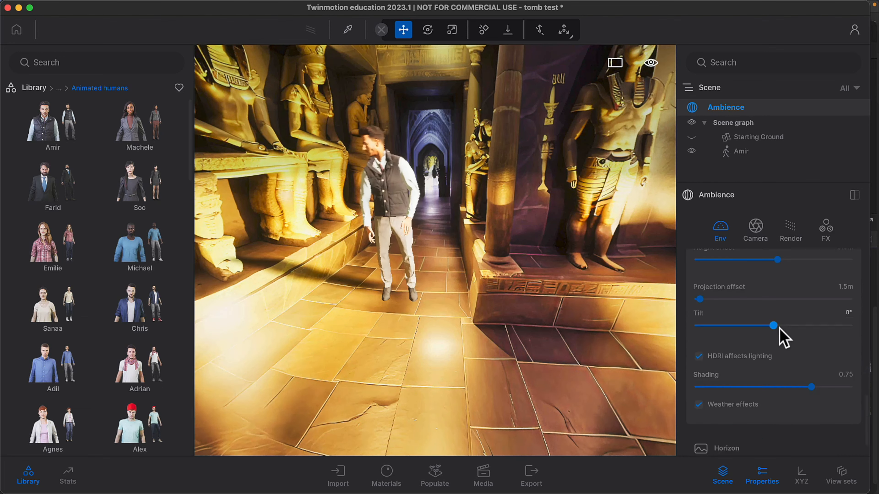
pyautogui.scroll(3, 790, 330)
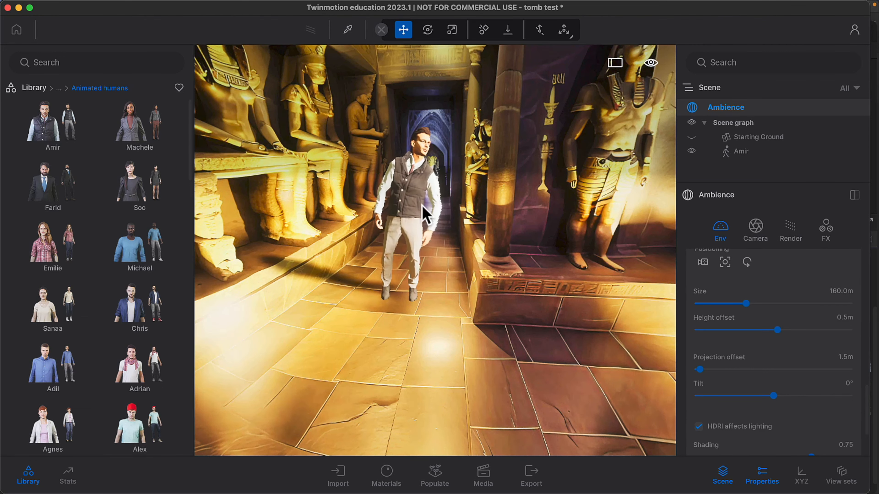
# Select Amir and move him forward across the stone floor, away from the arched corridor and closer to the camera
pyautogui.click(414, 293)
pyautogui.moveTo(408, 300); pyautogui.dragTo(373, 378)
pyautogui.moveTo(446, 302); pyautogui.dragTo(465, 286, button='right')
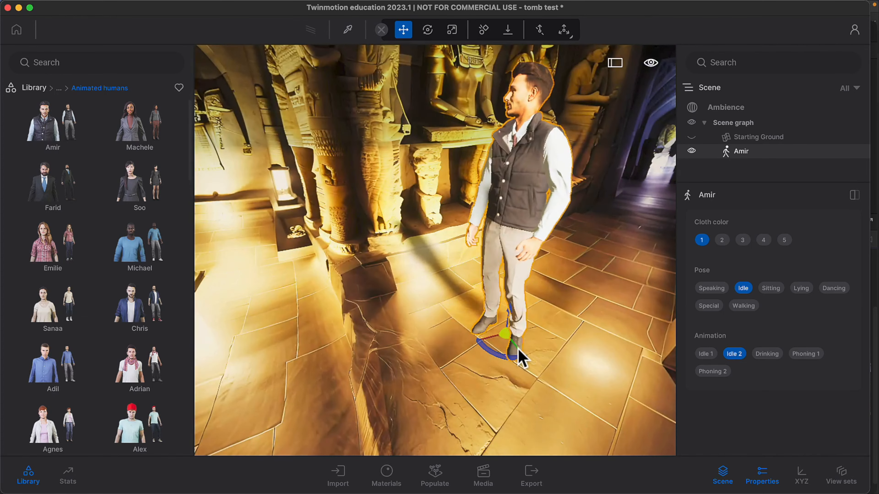
# Move Amir across the tomb floor into the open barred doorway beside the seated golden statues
pyautogui.moveTo(470, 355); pyautogui.dragTo(241, 389, button='right')
pyautogui.moveTo(394, 310); pyautogui.dragTo(256, 309, button='right')
pyautogui.moveTo(536, 341); pyautogui.dragTo(300, 330)
pyautogui.moveTo(331, 329); pyautogui.dragTo(235, 333, button='right')
pyautogui.moveTo(375, 324); pyautogui.dragTo(387, 304, button='right')
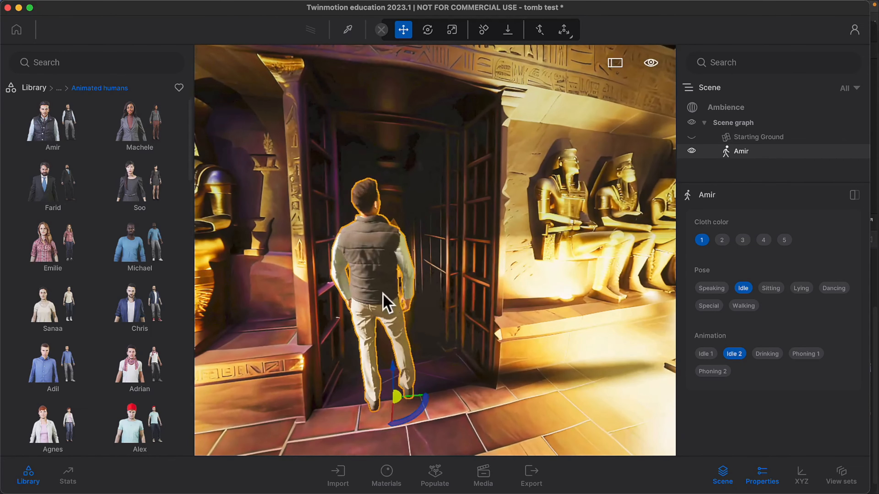
pyautogui.moveTo(410, 409); pyautogui.dragTo(412, 384)
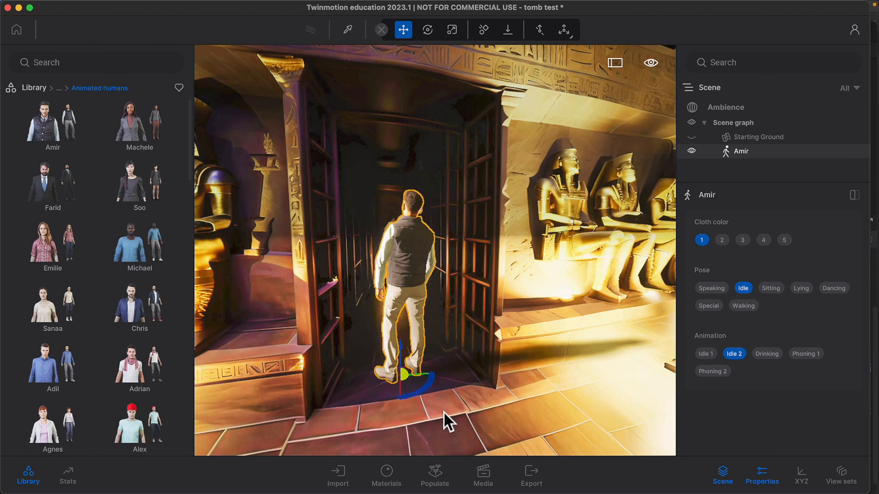
# Shift Amir slightly forward on the doorway's threshold and rotate him to face the camera
pyautogui.moveTo(382, 398); pyautogui.dragTo(588, 396, button='right')
pyautogui.moveTo(471, 377); pyautogui.dragTo(436, 367, button='right')
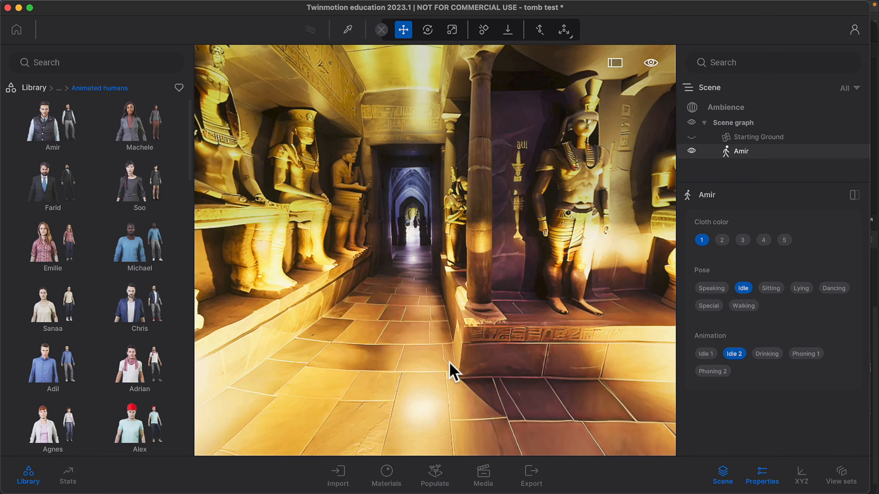
pyautogui.moveTo(435, 250); pyautogui.dragTo(287, 248, button='right')
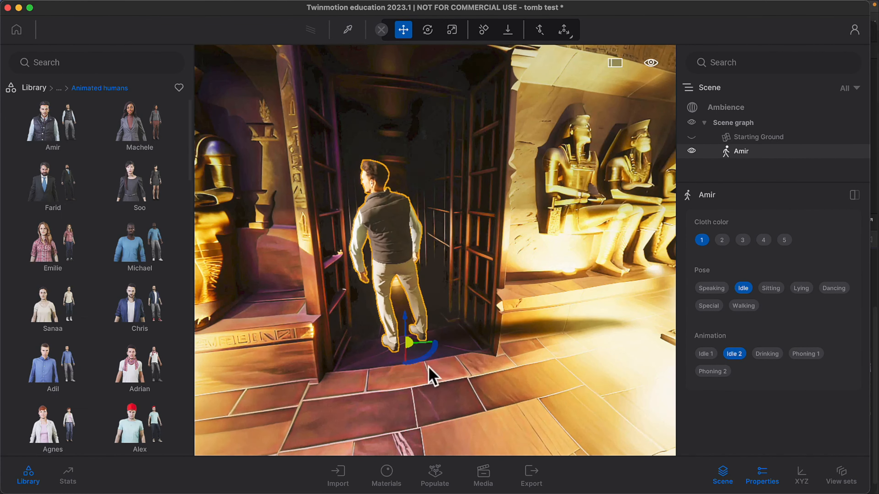
pyautogui.moveTo(419, 360); pyautogui.dragTo(428, 377)
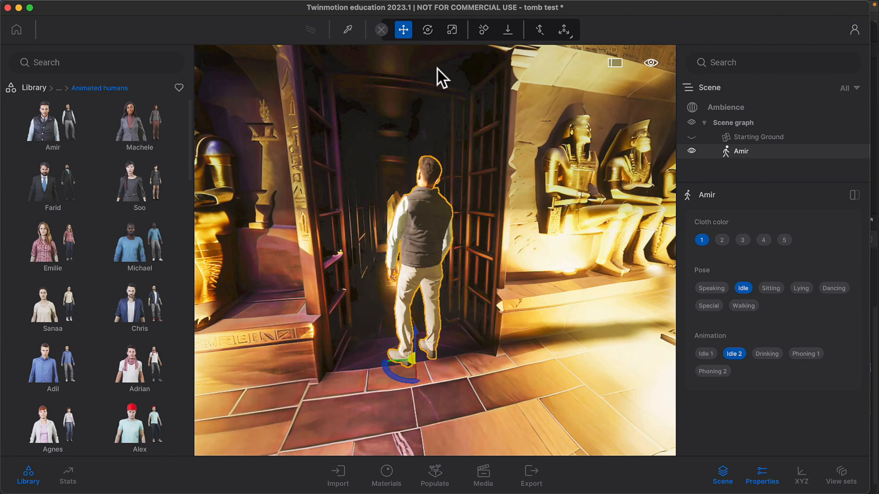
pyautogui.click(429, 32)
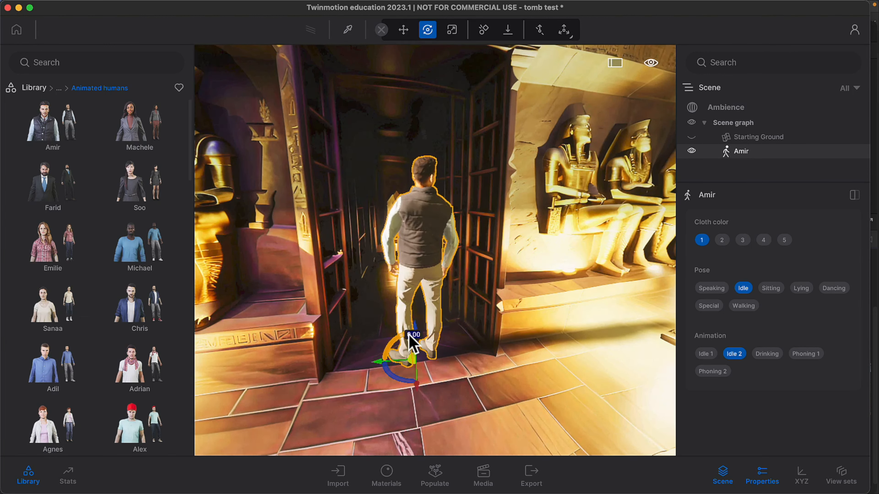
pyautogui.moveTo(409, 336); pyautogui.dragTo(402, 309)
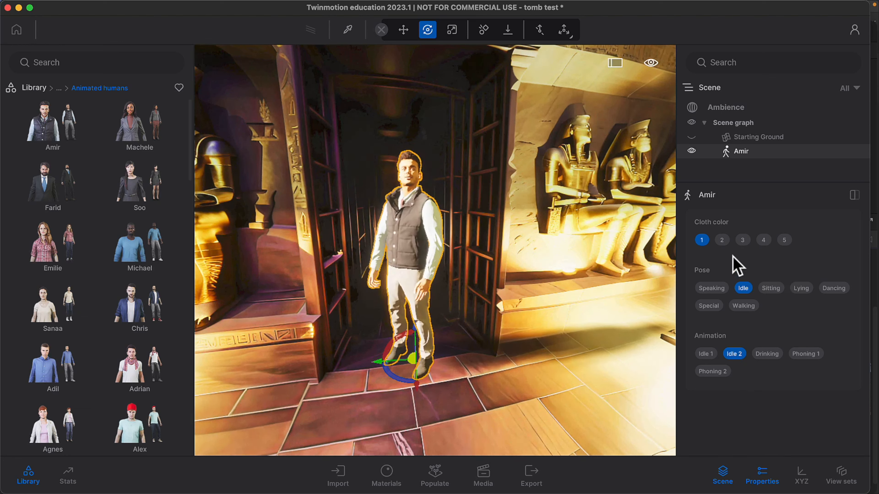
# Set Amir's cloth color to 3 and try the Speaking, Walking, Lying and Dancing poses on him
pyautogui.click(744, 247)
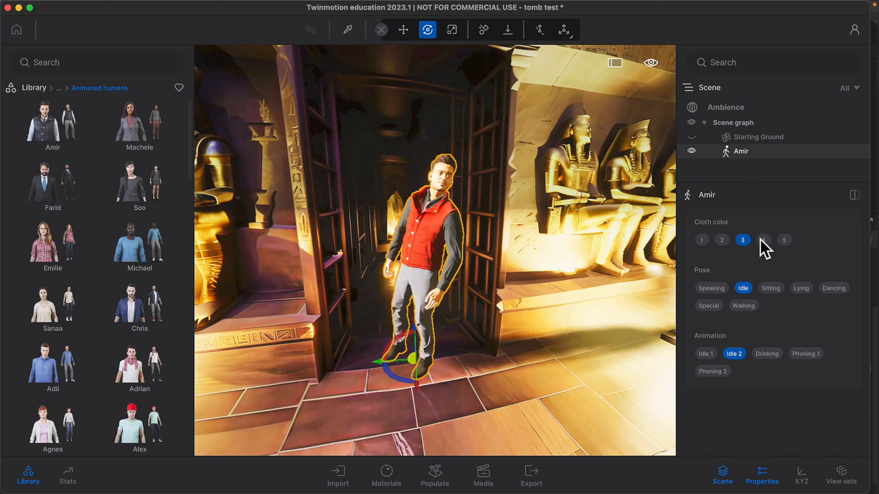
pyautogui.click(711, 289)
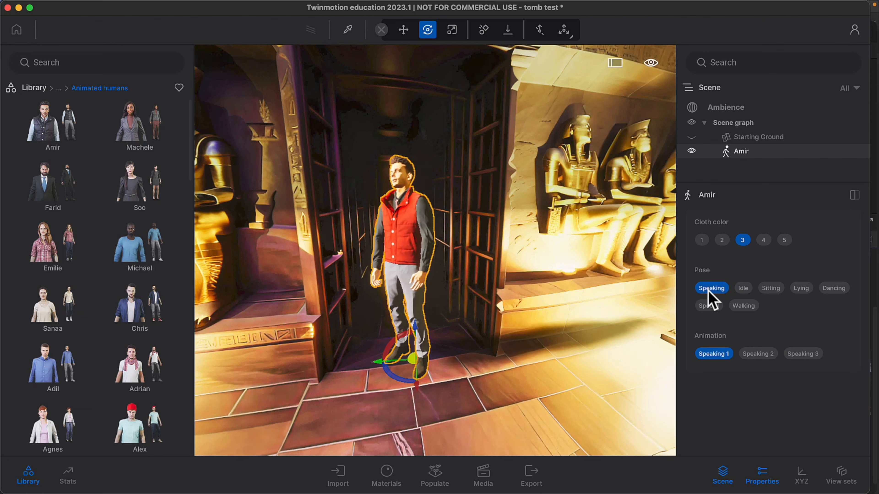
pyautogui.click(743, 307)
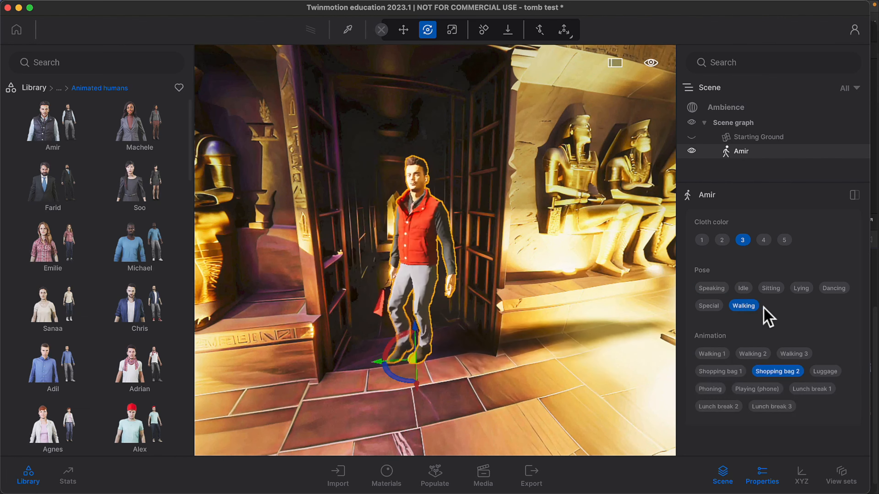
pyautogui.click(802, 289)
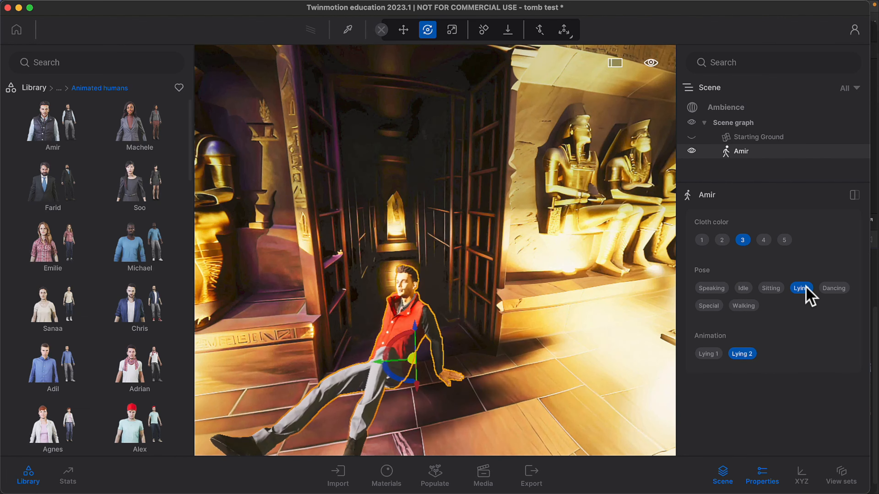
pyautogui.click(837, 291)
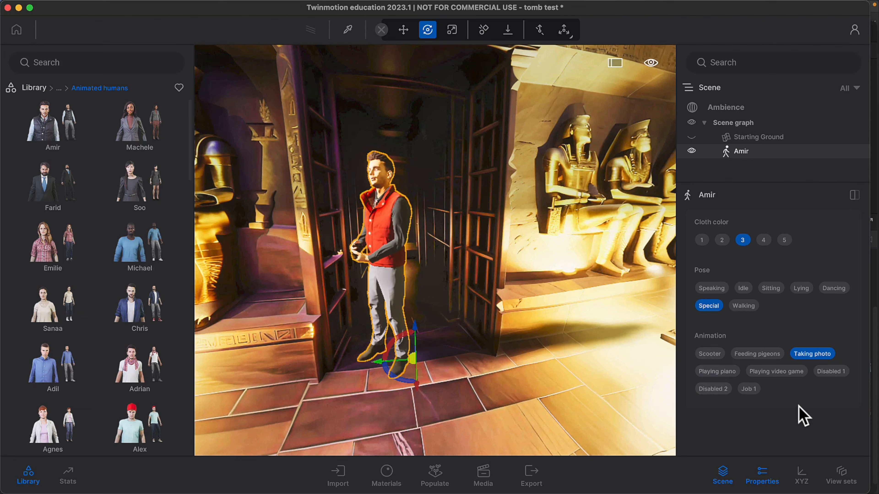
# Try the Scooter and Job 1 animations of Amir's Special pose, and switch to Disabled 2
pyautogui.click(714, 353)
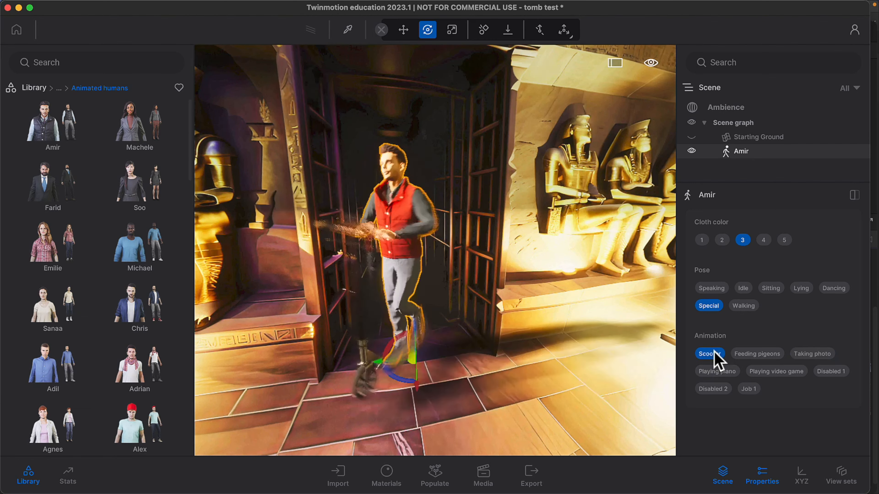
pyautogui.click(748, 389)
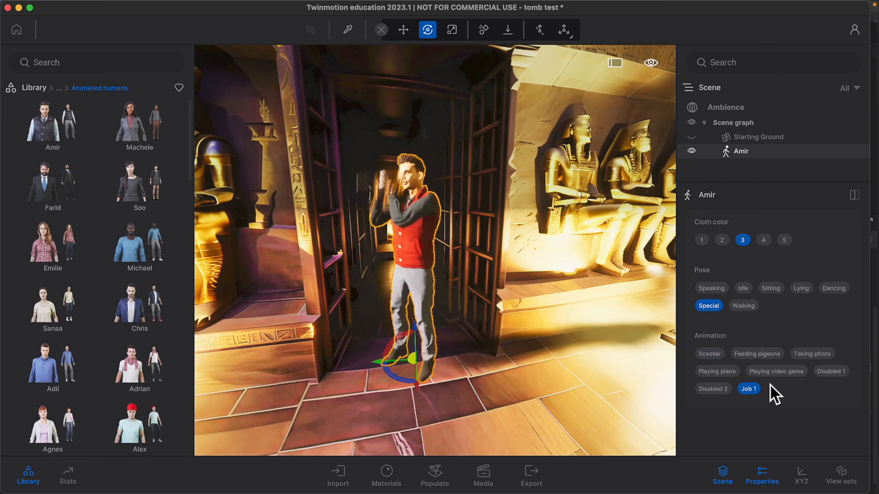
pyautogui.click(728, 391)
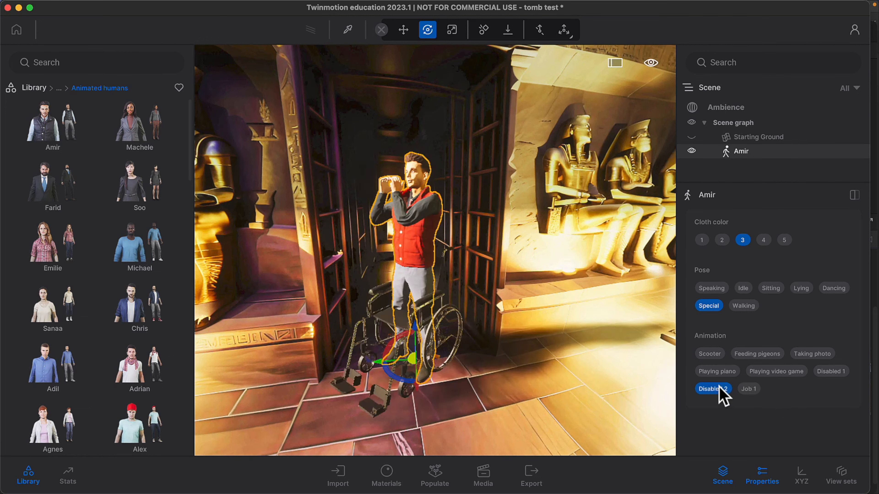
# Try the Feeding pigeons and Scooter animations and the Lying pose on Amir, and return him to the Idle pose
pyautogui.click(763, 354)
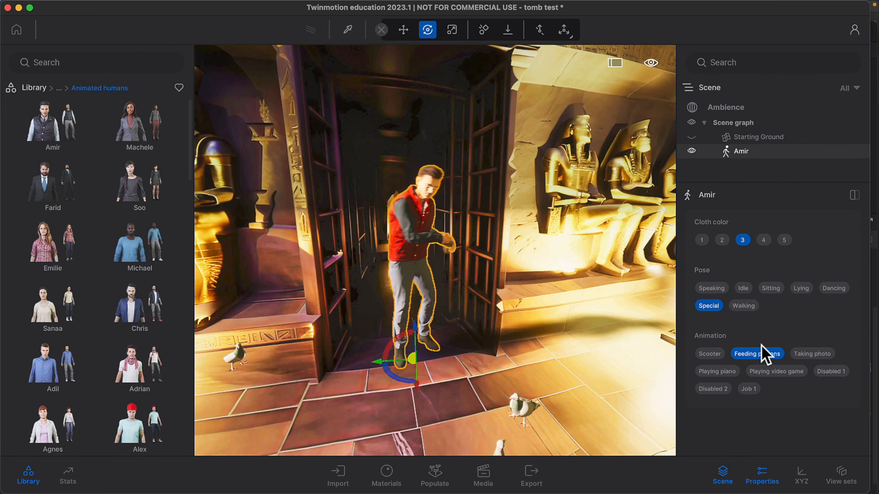
pyautogui.click(713, 354)
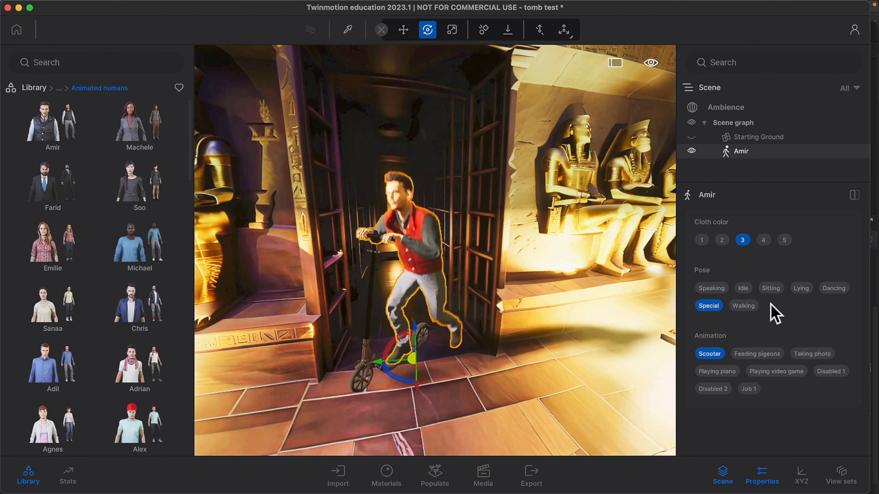
pyautogui.click(743, 289)
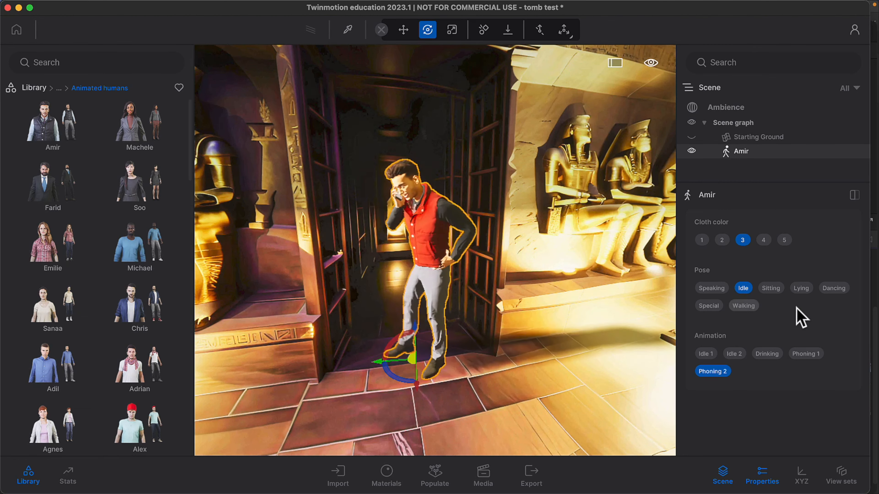
pyautogui.click(805, 290)
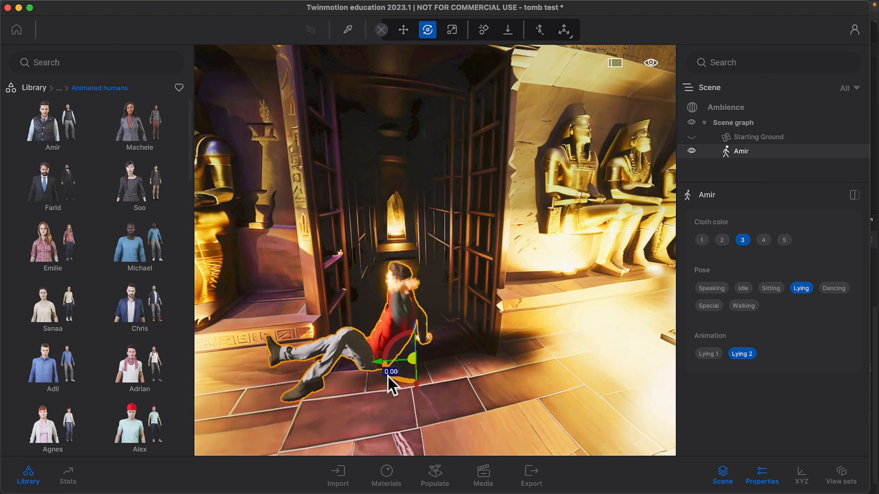
pyautogui.moveTo(406, 370); pyautogui.dragTo(429, 367)
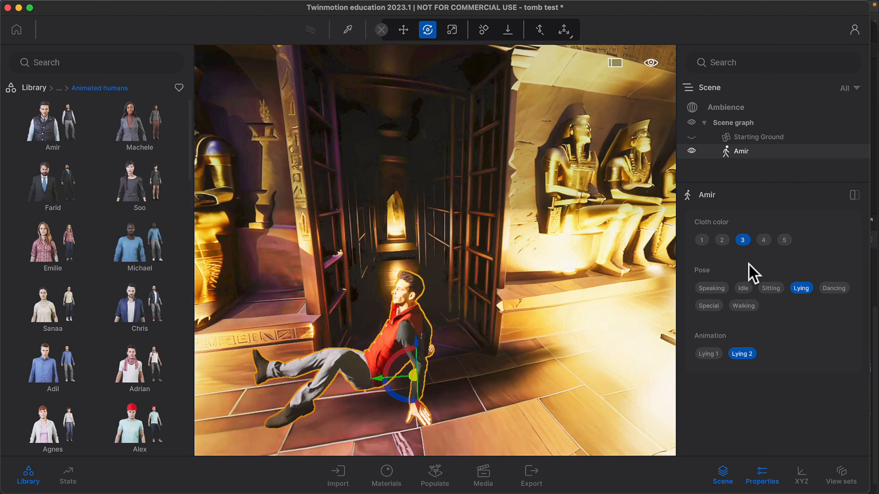
pyautogui.click(743, 288)
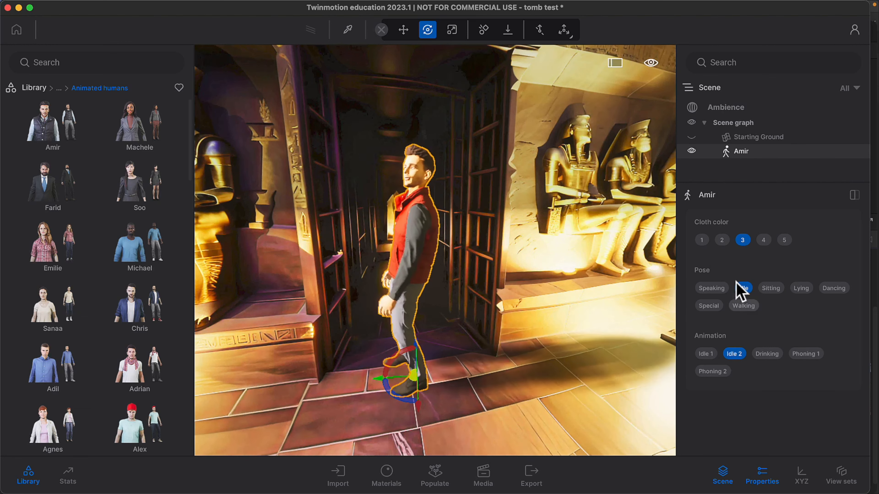
# Rotate Amir flat onto his back and move him across the threshold of the barred doorway
pyautogui.moveTo(395, 356); pyautogui.dragTo(436, 355)
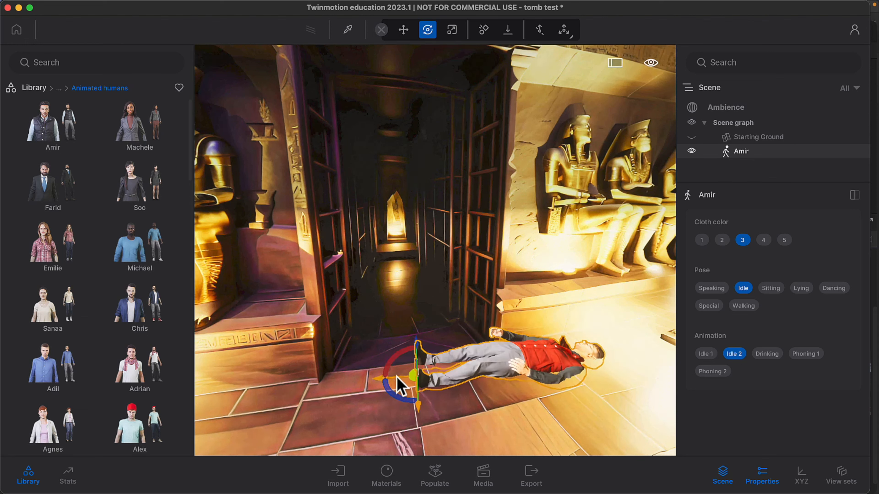
pyautogui.moveTo(398, 385); pyautogui.dragTo(365, 348)
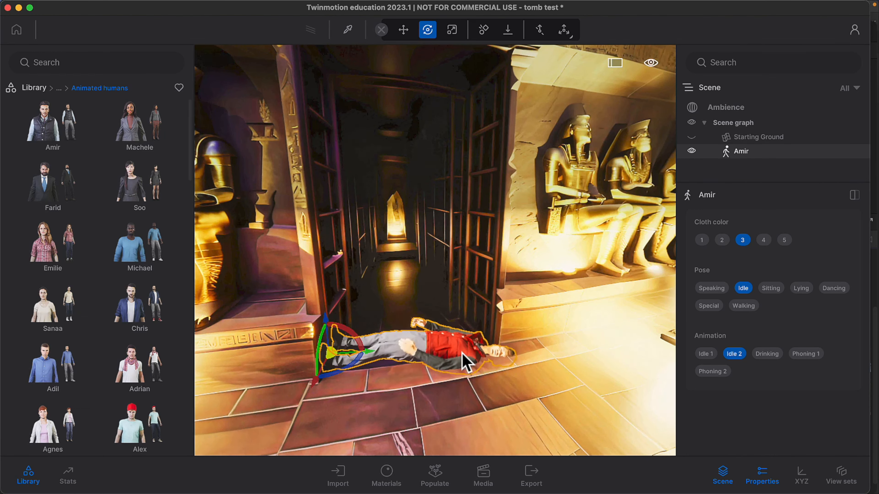
# Rotate Amir upright again and move him out onto the tomb floor in front of the barred doorway
pyautogui.moveTo(363, 366); pyautogui.dragTo(436, 369, button='right')
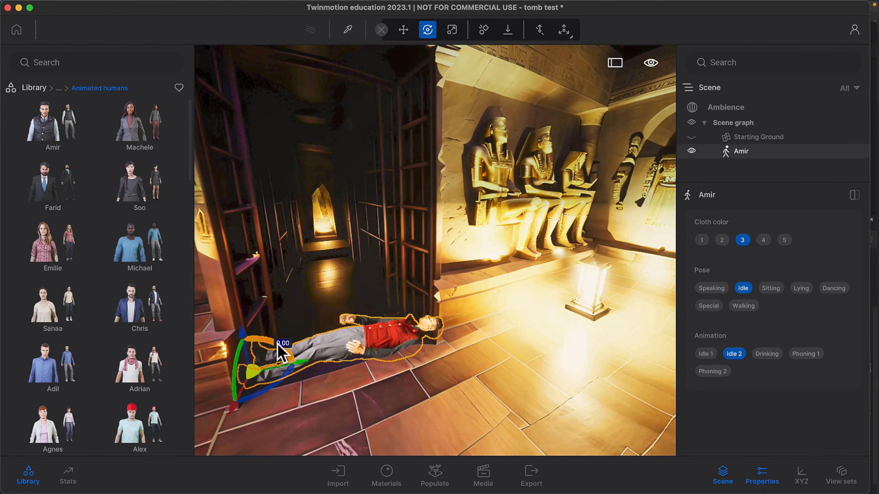
pyautogui.moveTo(280, 355); pyautogui.dragTo(253, 332)
pyautogui.moveTo(269, 382); pyautogui.dragTo(421, 442)
pyautogui.moveTo(503, 402); pyautogui.dragTo(554, 385, button='right')
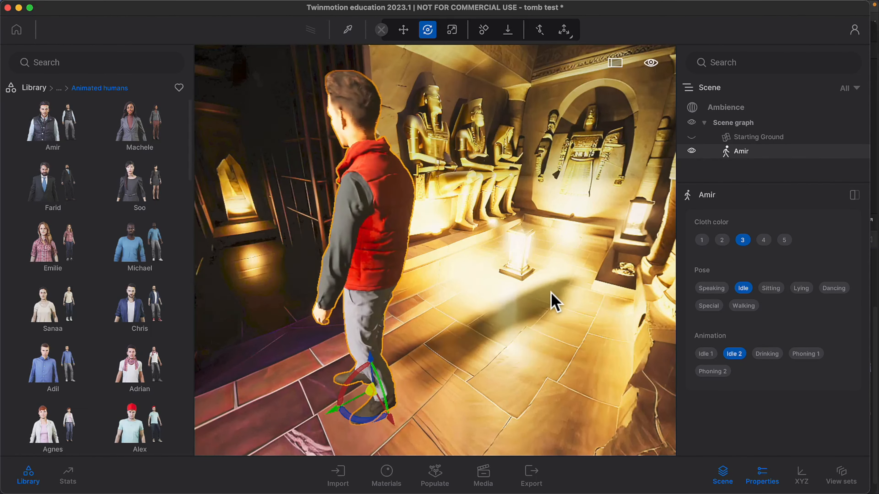
# Place an omnidirectional light at the lantern near the seated golden statues and raise it just above the lantern
pyautogui.moveTo(555, 353); pyautogui.dragTo(269, 398, button='right')
pyautogui.press('f')
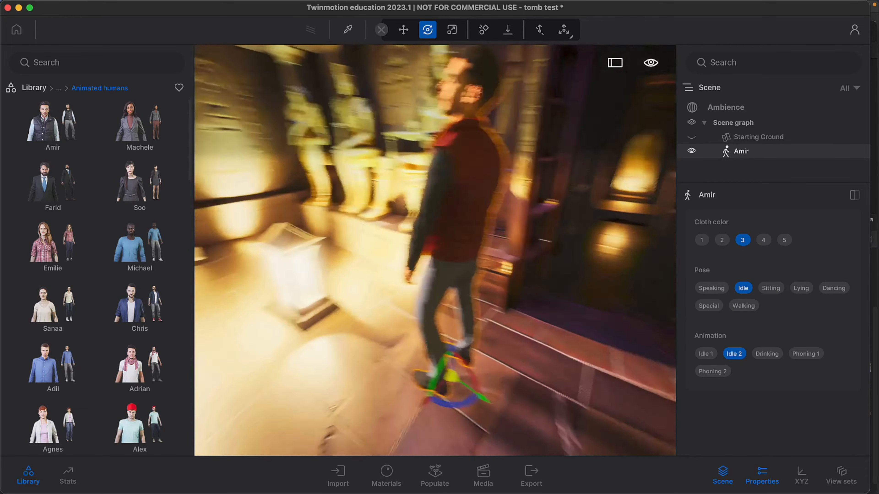
pyautogui.moveTo(435, 250); pyautogui.dragTo(173, 247, button='right')
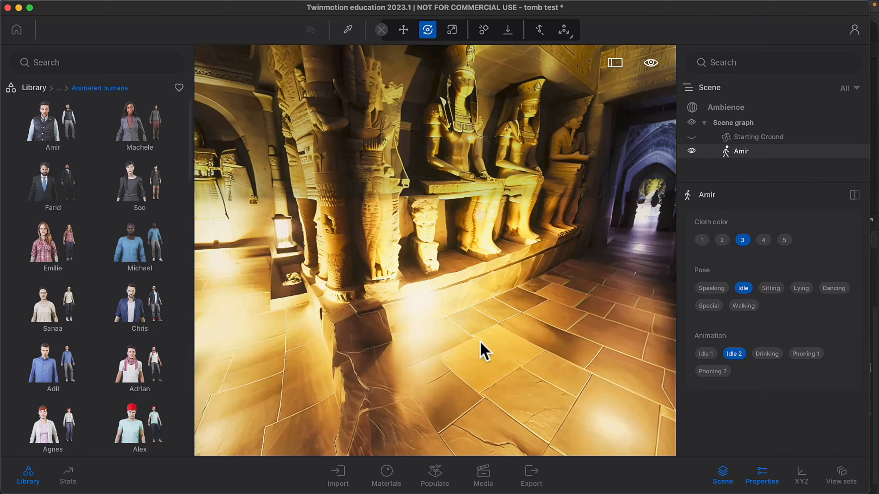
pyautogui.moveTo(459, 304); pyautogui.dragTo(256, 305, button='right')
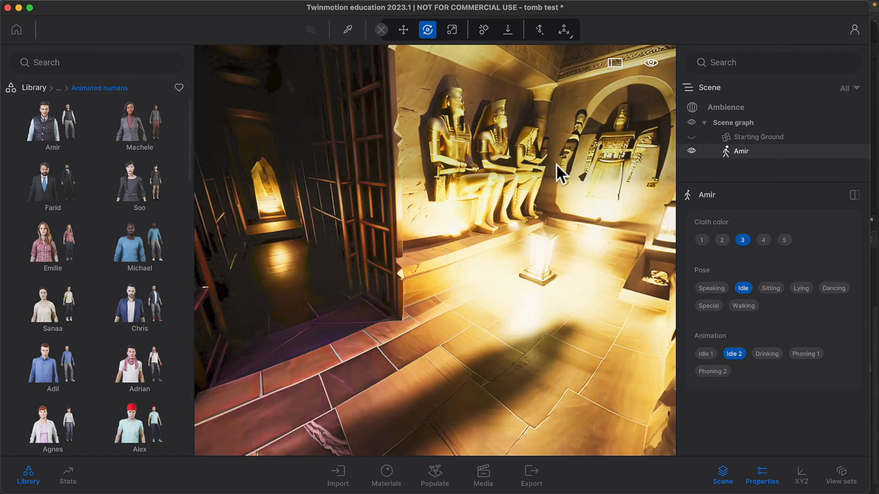
pyautogui.click(34, 87)
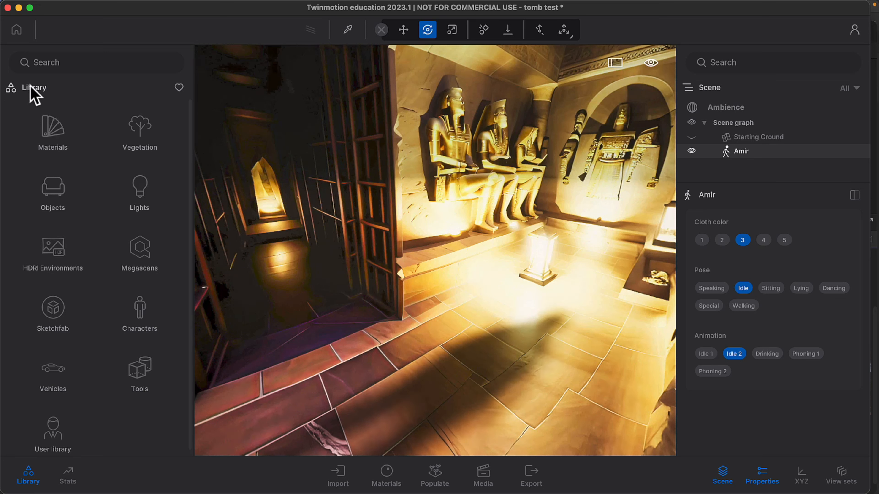
pyautogui.click(148, 204)
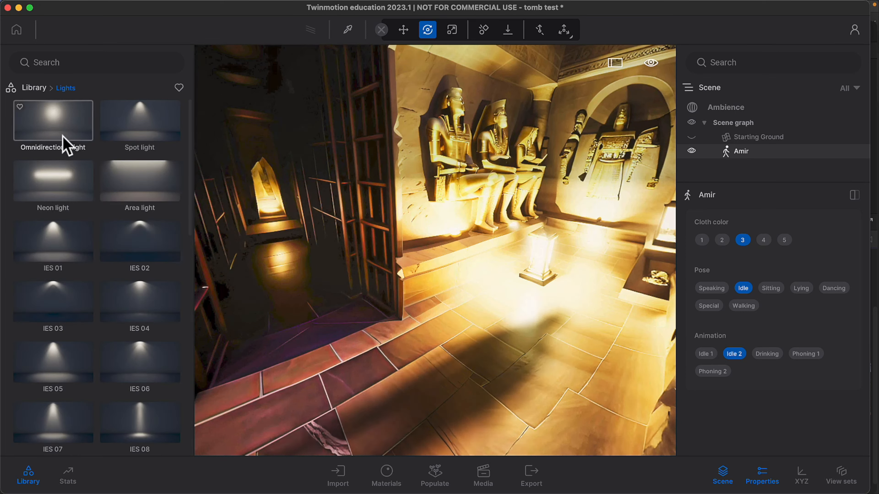
pyautogui.click(56, 132)
pyautogui.moveTo(50, 112); pyautogui.dragTo(447, 323)
pyautogui.moveTo(481, 346); pyautogui.dragTo(517, 319)
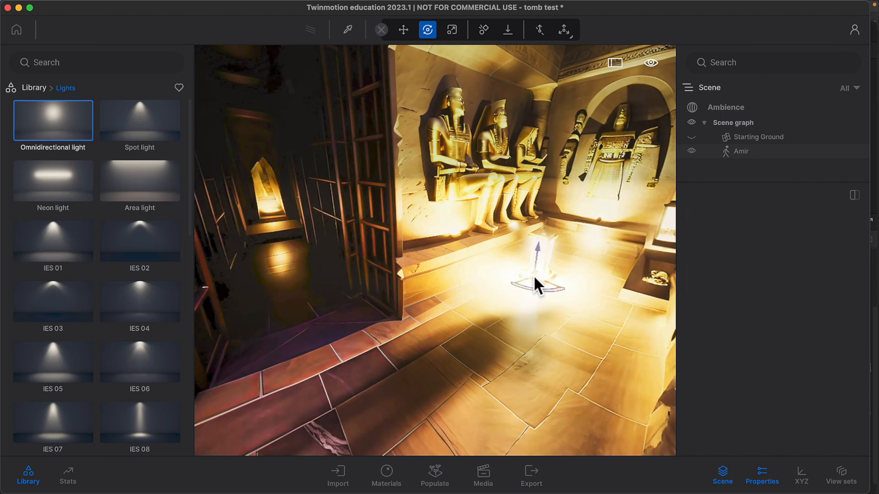
pyautogui.moveTo(538, 286); pyautogui.dragTo(539, 271)
pyautogui.moveTo(539, 239); pyautogui.dragTo(551, 187)
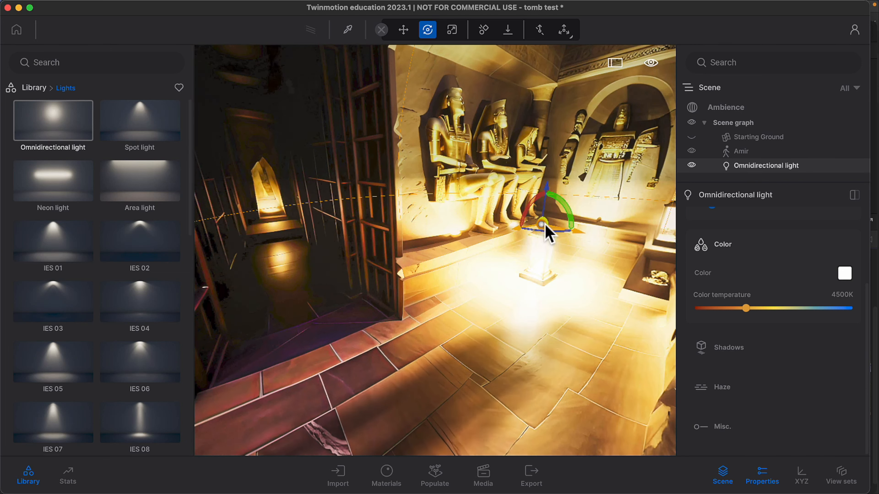
# Set the omnidirectional light's attenuation to about 9.9 m and enable its shadows
pyautogui.moveTo(501, 312); pyautogui.dragTo(506, 347, button='right')
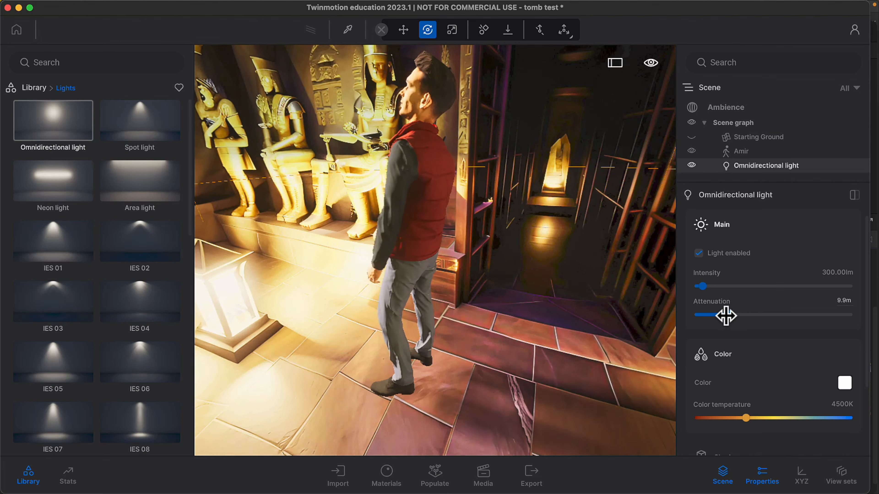
pyautogui.scroll(-3, 773, 341)
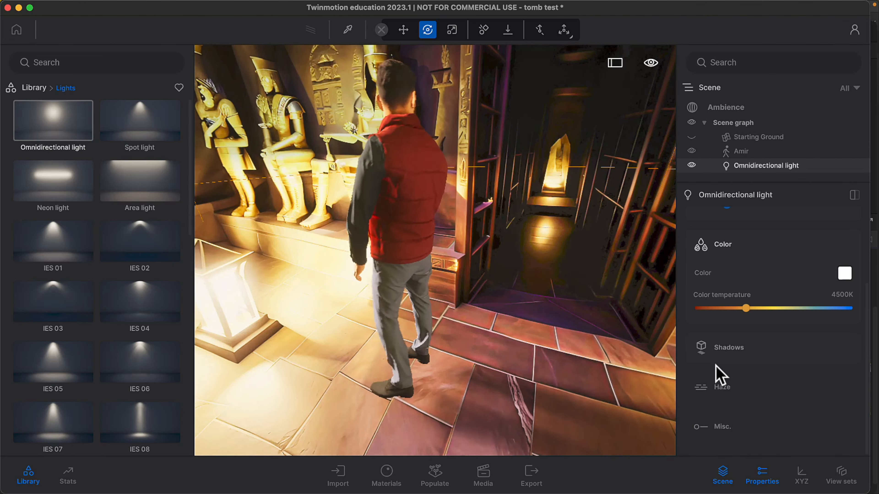
pyautogui.click(727, 349)
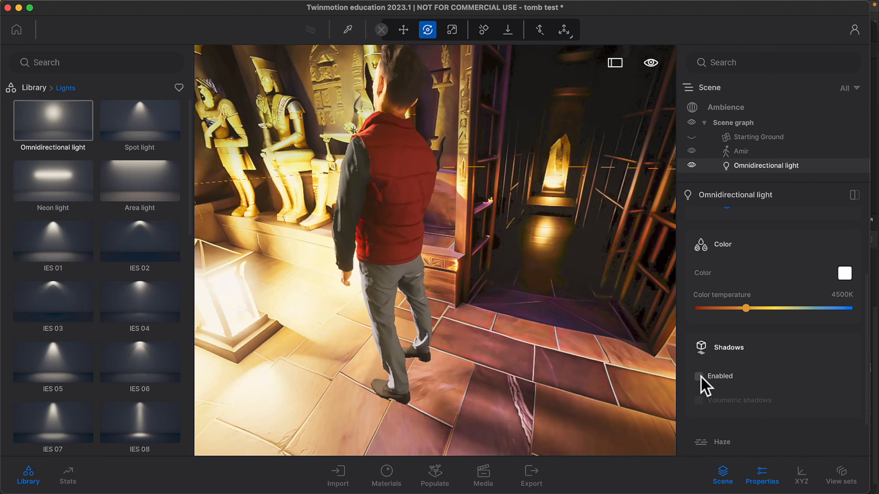
pyautogui.click(698, 377)
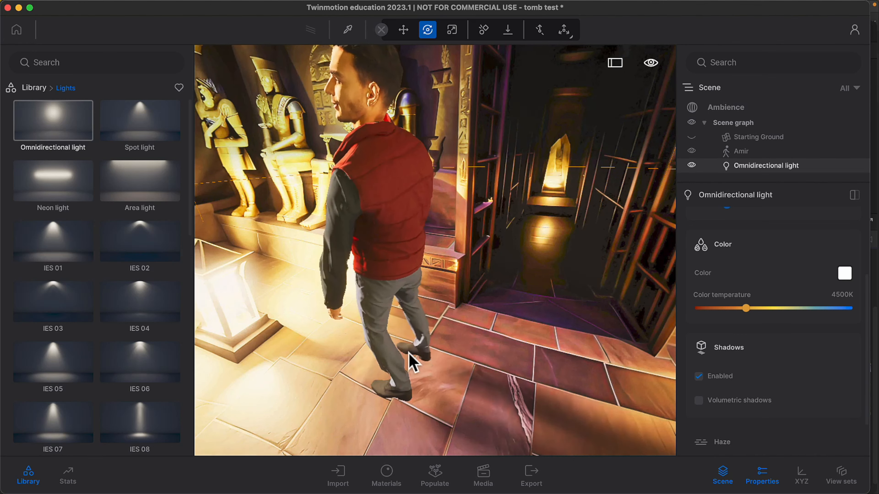
# Move Amir around the tiled floor between the barred doorway and the lantern to test how the light falls on him
pyautogui.moveTo(336, 402); pyautogui.dragTo(467, 402, button='right')
pyautogui.moveTo(406, 321); pyautogui.dragTo(270, 323, button='right')
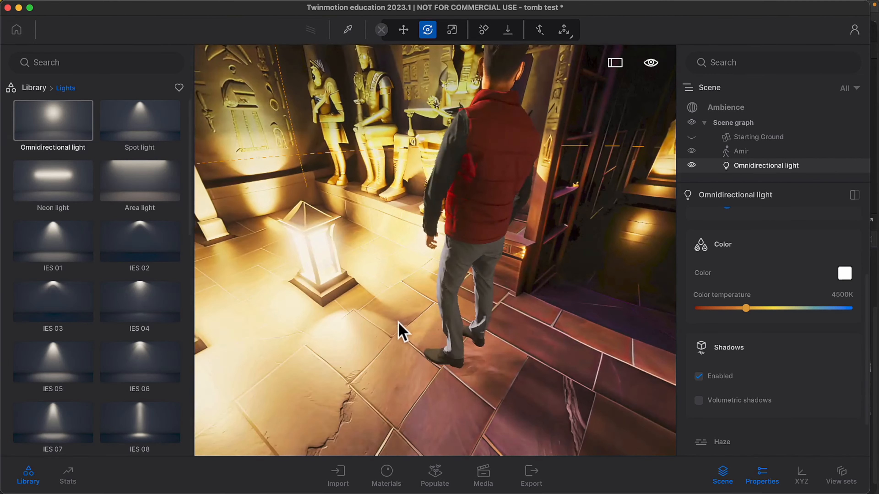
pyautogui.moveTo(466, 356); pyautogui.dragTo(535, 313, button='right')
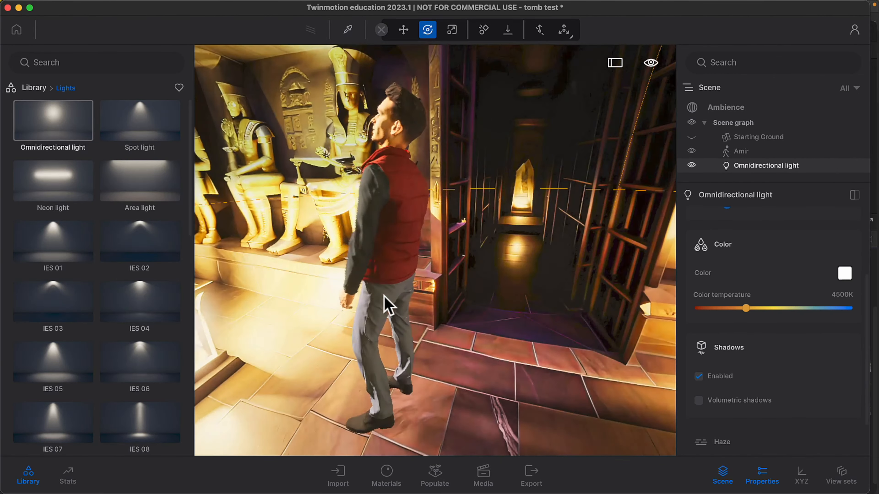
pyautogui.click(385, 297)
pyautogui.moveTo(398, 430); pyautogui.dragTo(611, 430)
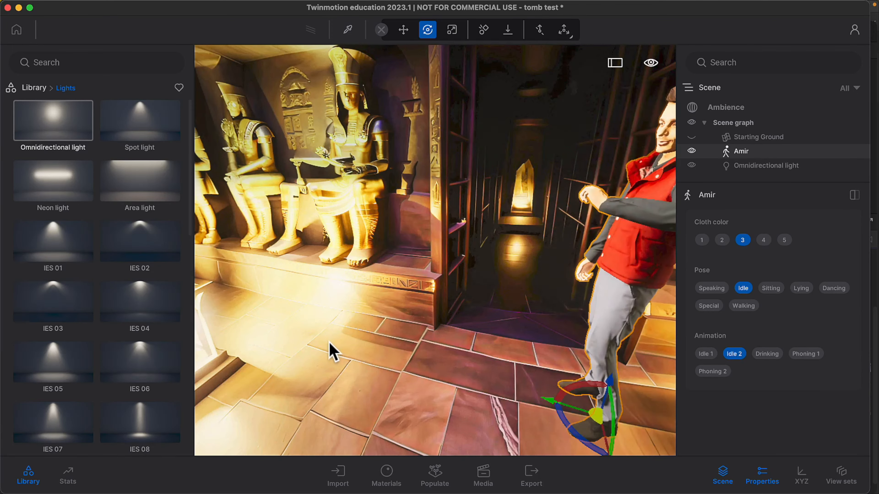
pyautogui.moveTo(329, 346); pyautogui.dragTo(398, 346, button='right')
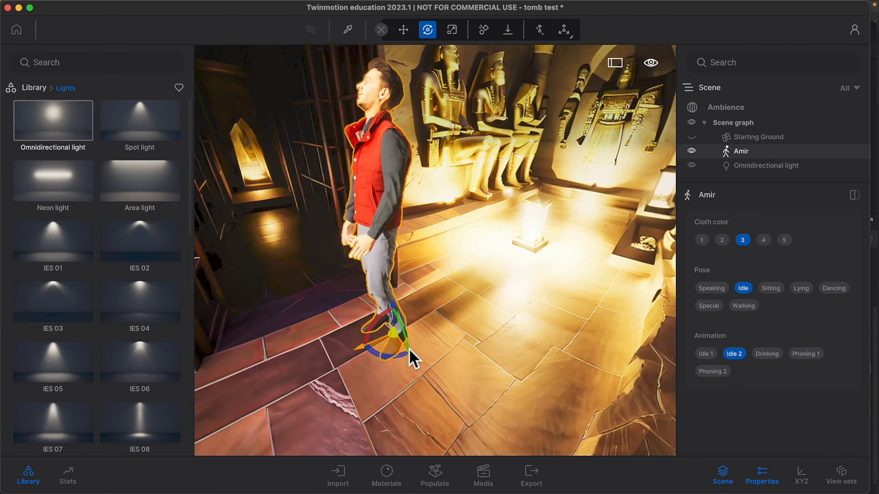
pyautogui.moveTo(409, 351); pyautogui.dragTo(398, 392)
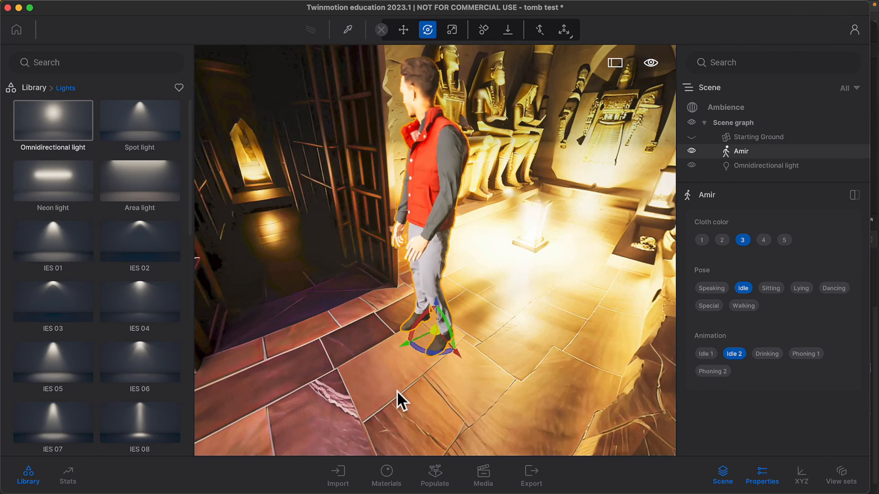
pyautogui.moveTo(424, 358); pyautogui.dragTo(438, 386)
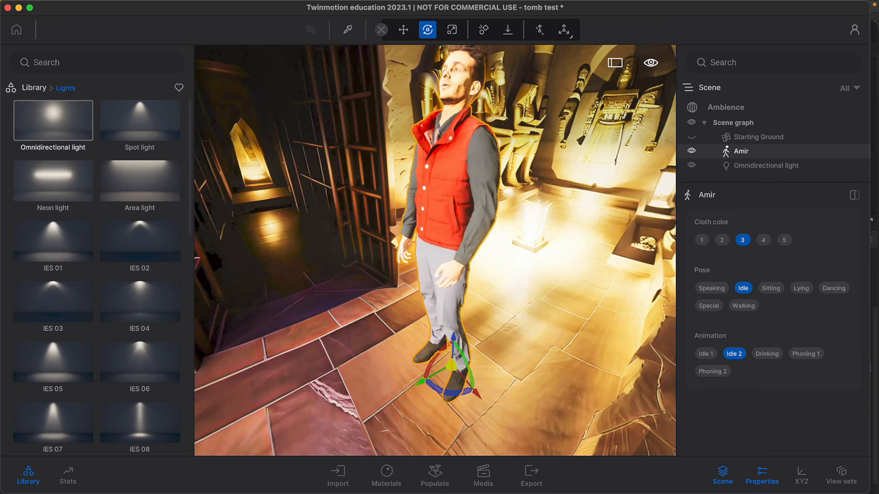
# Move Amir past the stone columns to the floor in front of the arched corridor
pyautogui.moveTo(449, 263); pyautogui.dragTo(498, 267, button='right')
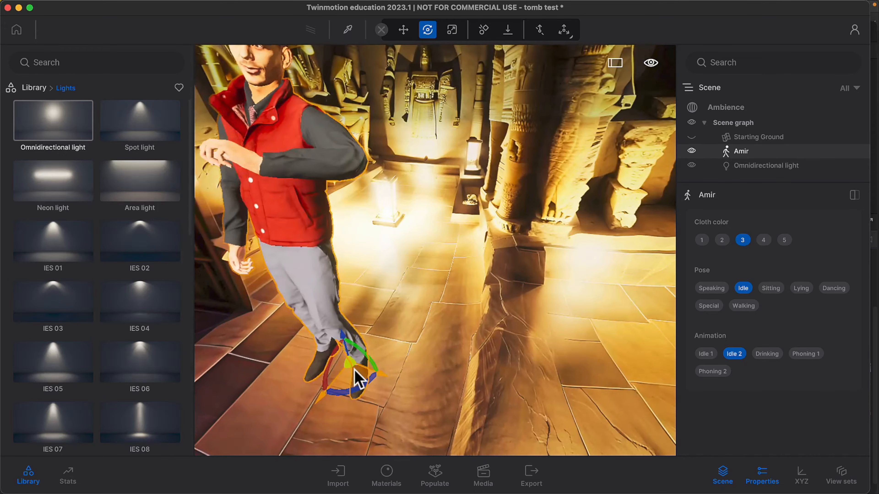
pyautogui.moveTo(358, 379); pyautogui.dragTo(595, 380)
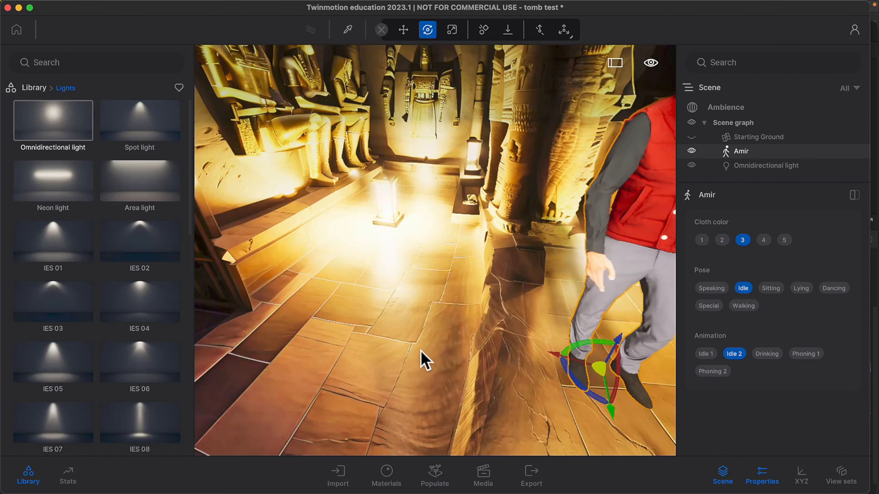
pyautogui.press('f')
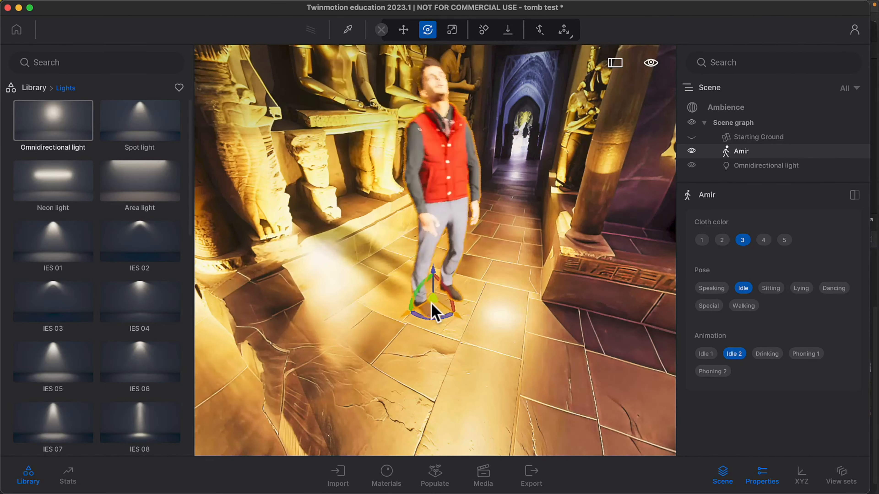
pyautogui.moveTo(432, 304); pyautogui.dragTo(454, 269)
pyautogui.moveTo(397, 330); pyautogui.dragTo(485, 328, button='right')
pyautogui.moveTo(316, 272); pyautogui.dragTo(357, 229, button='right')
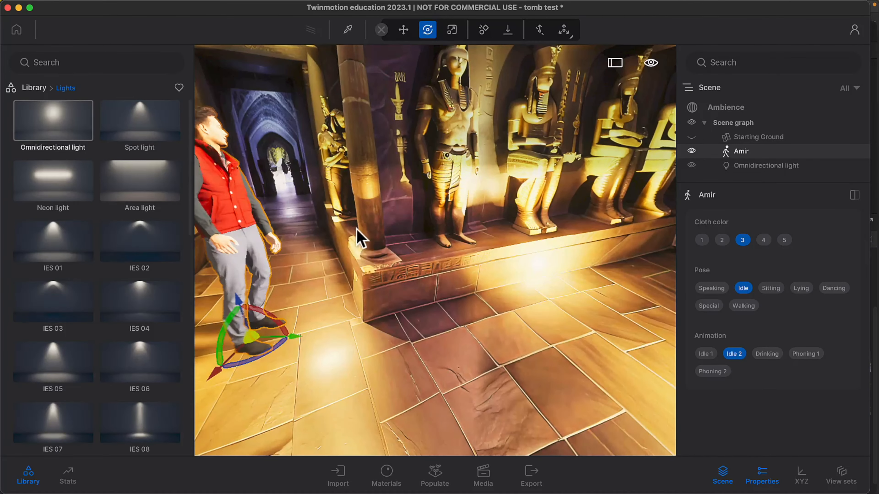
pyautogui.moveTo(496, 249); pyautogui.dragTo(284, 106, button='right')
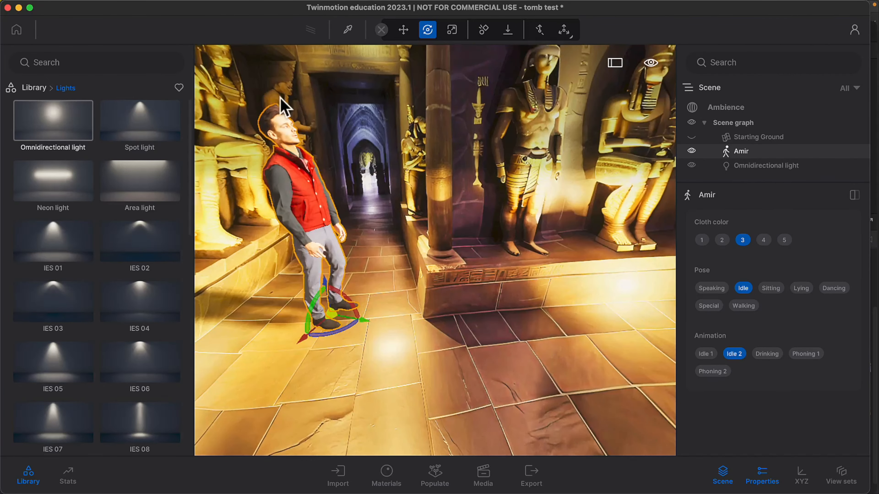
# Open the cottage test.tm project, discarding the unsaved changes in the tomb scene
pyautogui.click(91, 7)
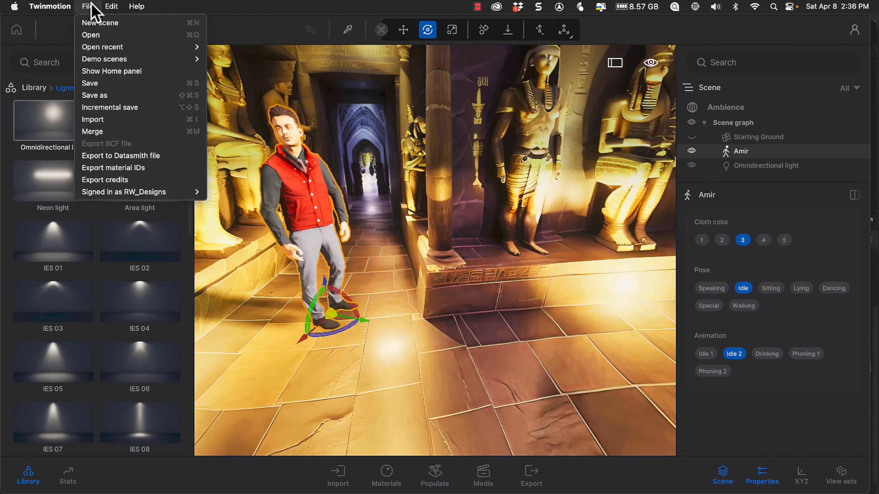
pyautogui.click(104, 35)
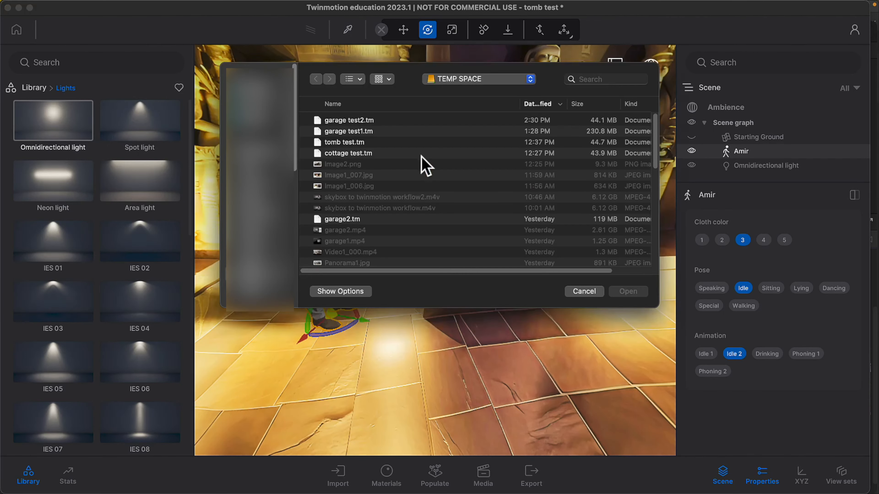
pyautogui.click(361, 153)
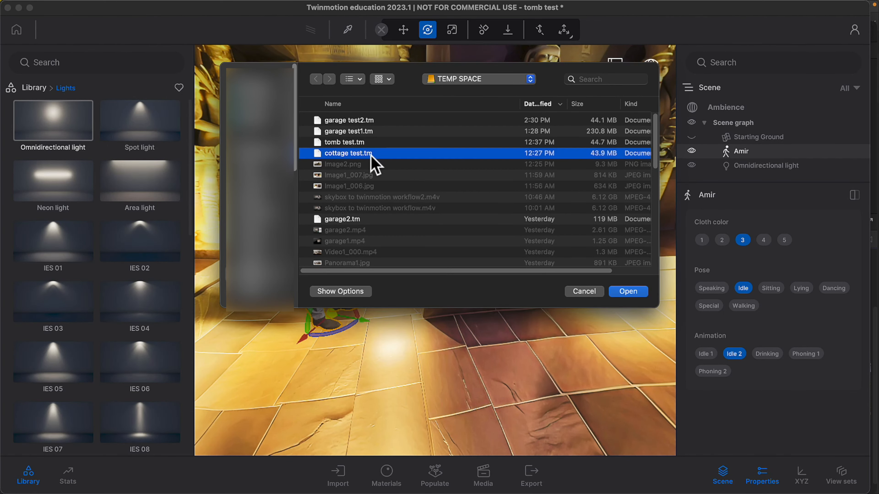
pyautogui.click(628, 292)
pyautogui.click(474, 291)
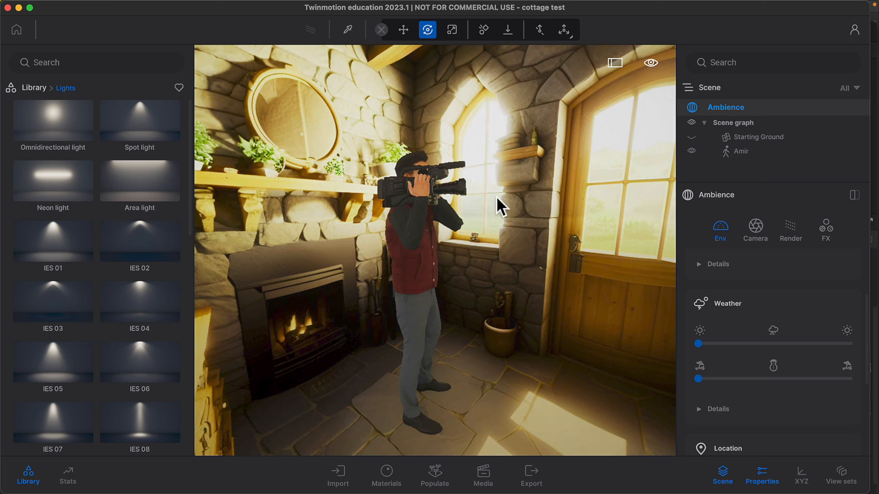
# Move Amir across the cottage floor from the fireplace towards the sunlit patch near the wooden door
pyautogui.click(422, 310)
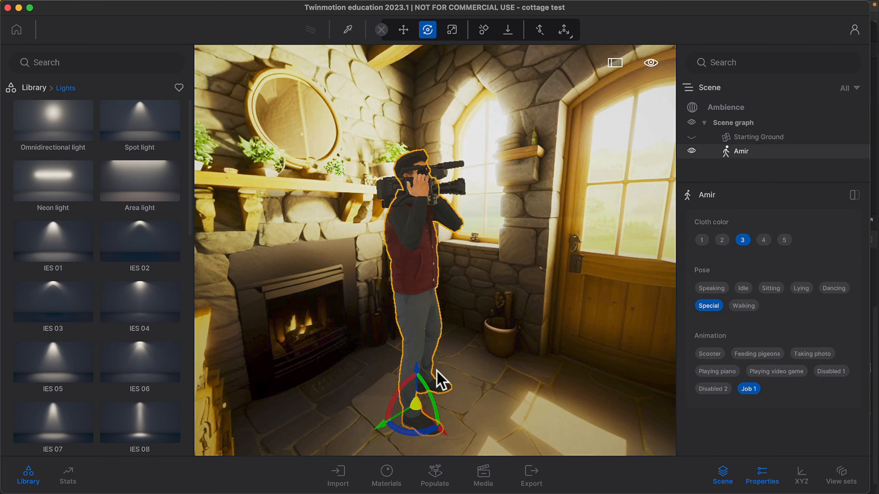
pyautogui.moveTo(413, 430); pyautogui.dragTo(497, 420)
pyautogui.moveTo(373, 384); pyautogui.dragTo(412, 381, button='right')
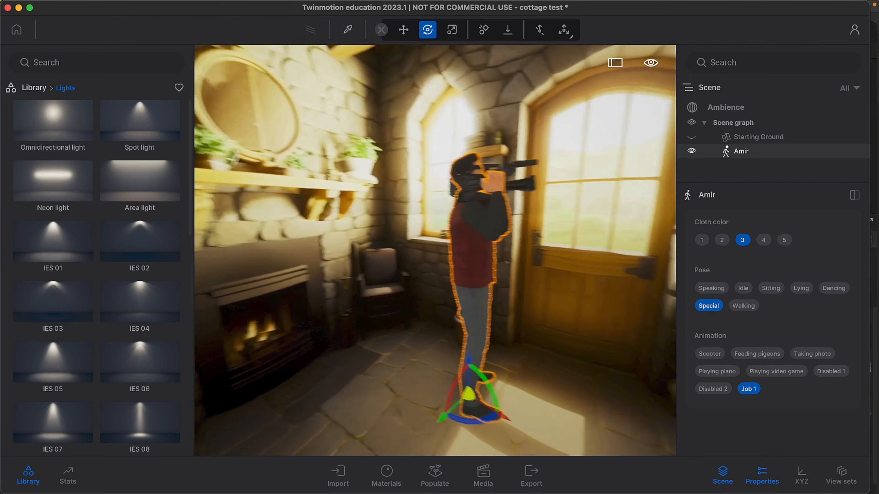
# Examine the cottage HDRI's detailed ambience settings for size, height offset, projection offset, tilt and shading
pyautogui.click(727, 108)
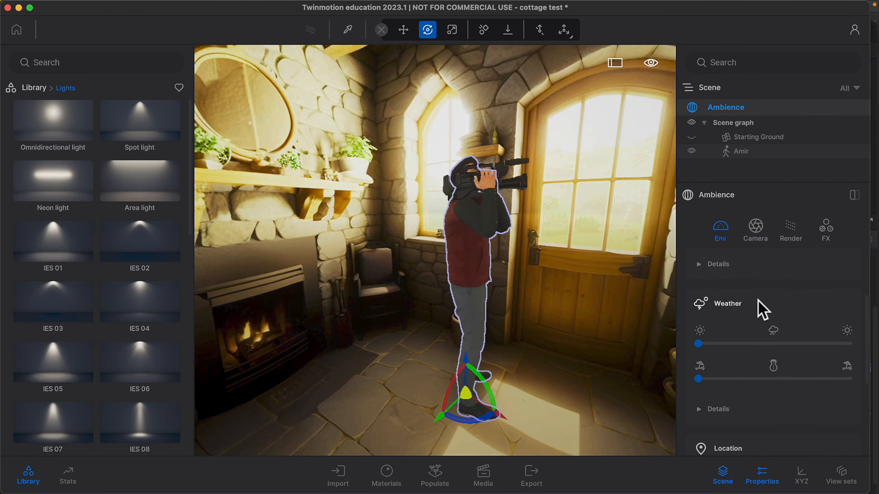
pyautogui.scroll(-5, 760, 315)
pyautogui.click(732, 348)
pyautogui.scroll(-5, 746, 329)
pyautogui.click(706, 349)
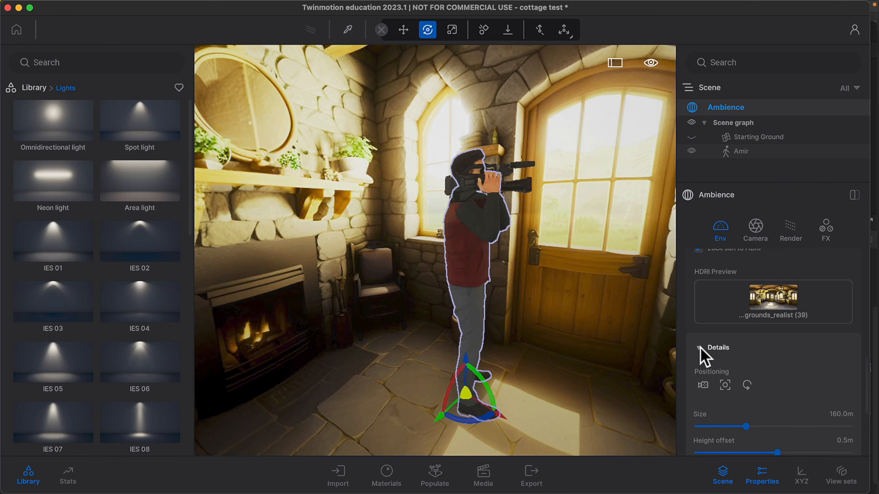
pyautogui.scroll(-10, 755, 329)
pyautogui.scroll(5, 799, 315)
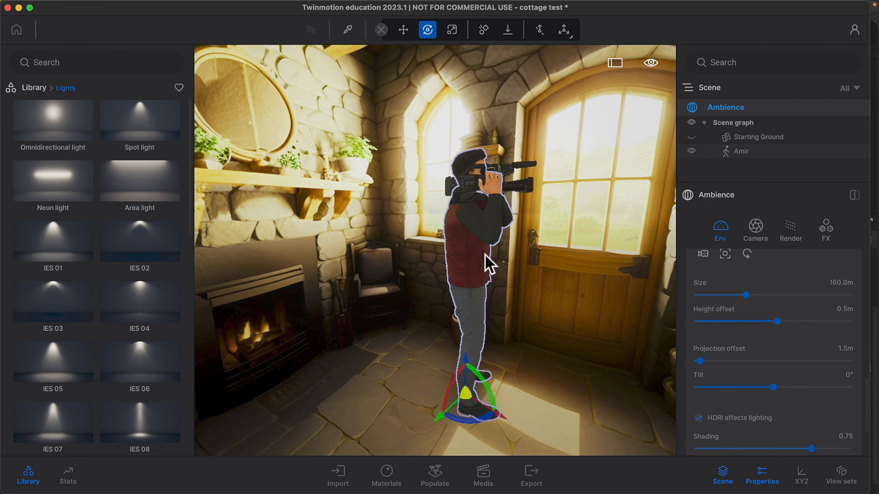
# Move Amir over to the wooden door, and bring him back across the floor to beside the arched window
pyautogui.moveTo(466, 409); pyautogui.dragTo(545, 385)
pyautogui.moveTo(392, 349); pyautogui.dragTo(447, 349, button='right')
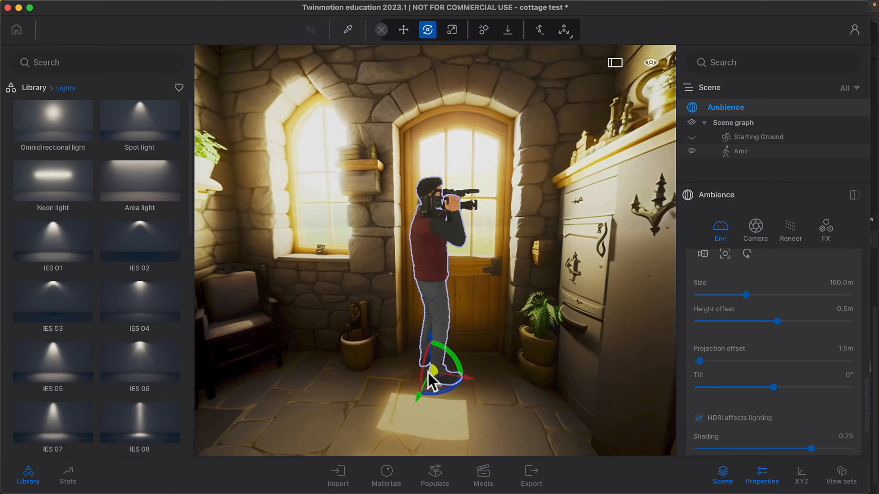
pyautogui.moveTo(449, 390); pyautogui.dragTo(324, 426)
pyautogui.moveTo(417, 361); pyautogui.dragTo(323, 377, button='right')
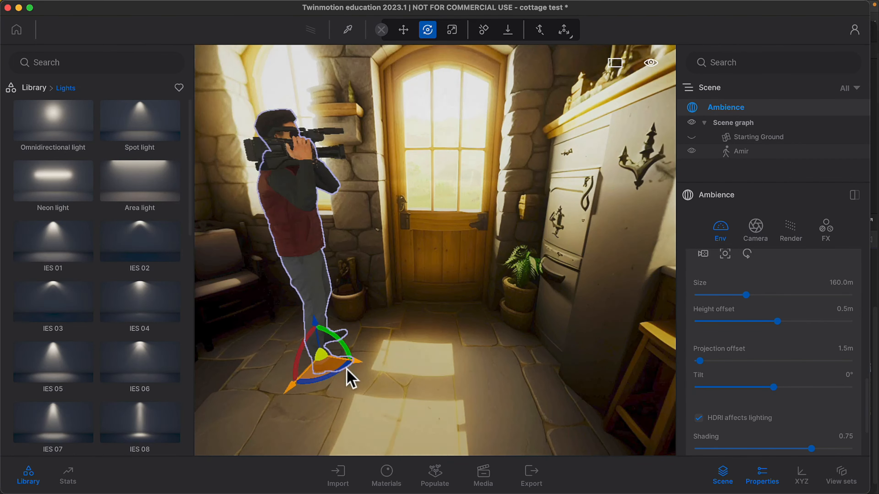
# Move Amir across the stone floor to stand between the wooden stools in front of the kitchen sink
pyautogui.moveTo(346, 369); pyautogui.dragTo(464, 386)
pyautogui.moveTo(264, 301); pyautogui.dragTo(367, 306, button='right')
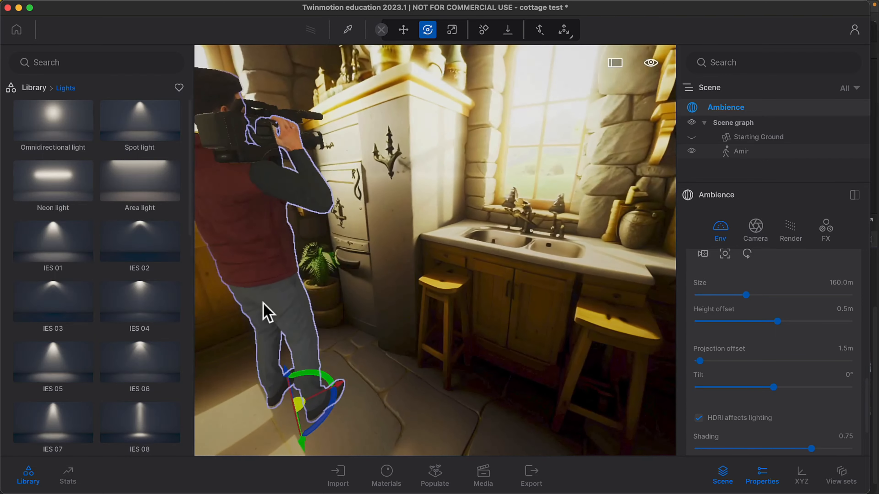
pyautogui.moveTo(303, 404); pyautogui.dragTo(507, 437)
pyautogui.moveTo(380, 387); pyautogui.dragTo(450, 351, button='right')
pyautogui.moveTo(379, 387)
pyautogui.mouseDown(button='right')
pyautogui.moveTo(432, 398)
pyautogui.moveTo(379, 398)
pyautogui.mouseUp(button='right')
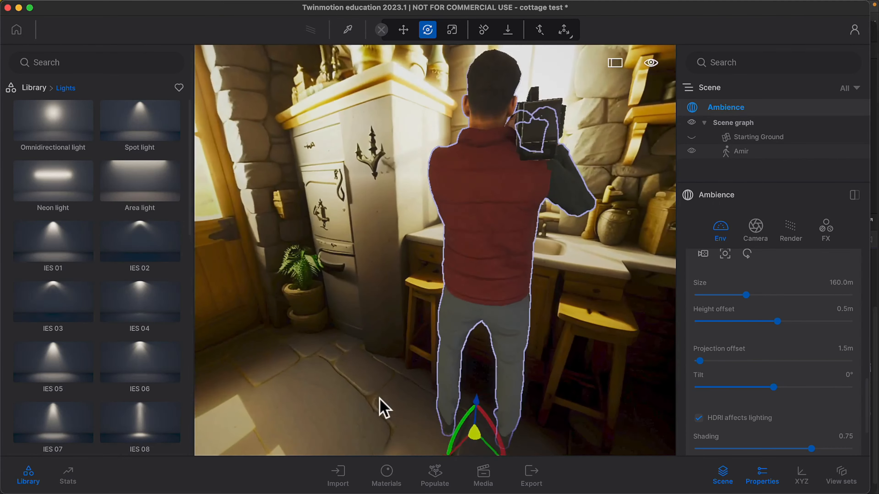
pyautogui.moveTo(482, 437); pyautogui.dragTo(496, 400)
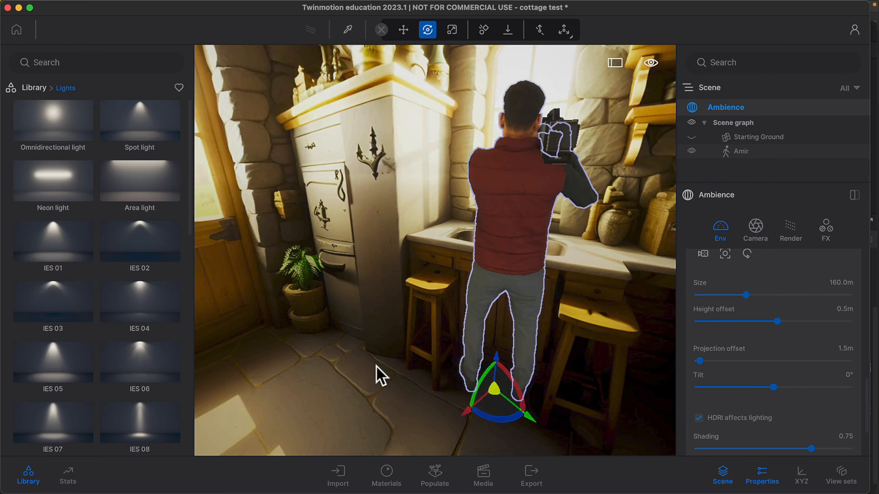
pyautogui.moveTo(376, 366); pyautogui.dragTo(410, 360, button='right')
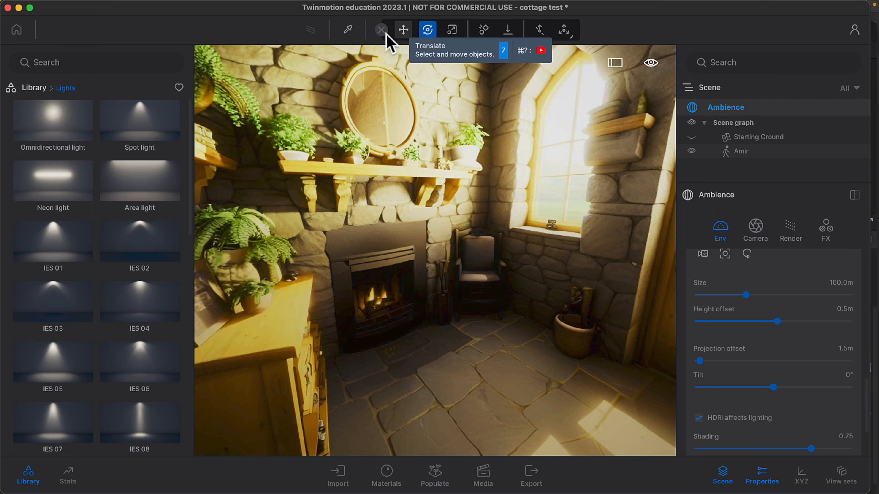
# Reopen the recent project garage test2.tm in place of the cottage scene
pyautogui.click(87, 7)
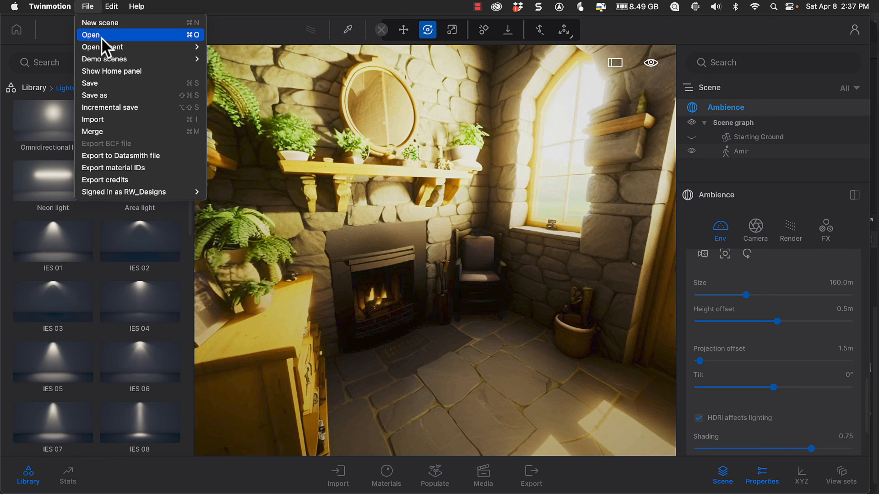
pyautogui.moveTo(107, 41)
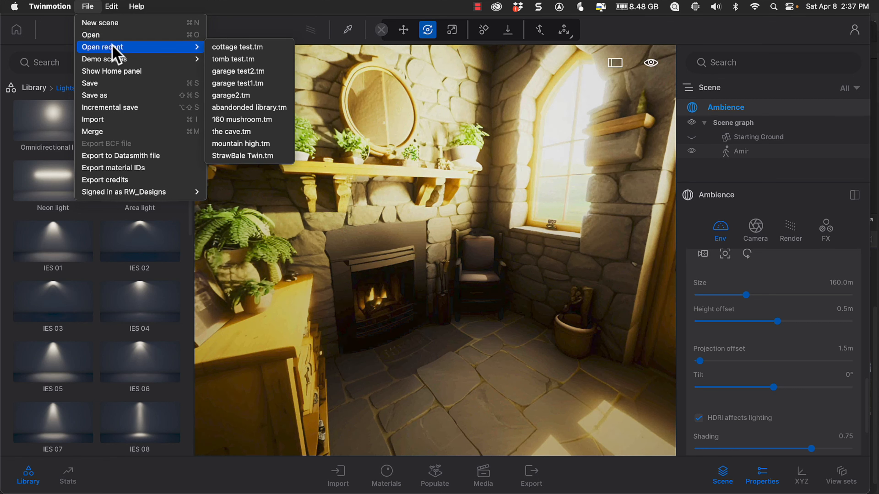
pyautogui.moveTo(133, 47)
pyautogui.click(252, 71)
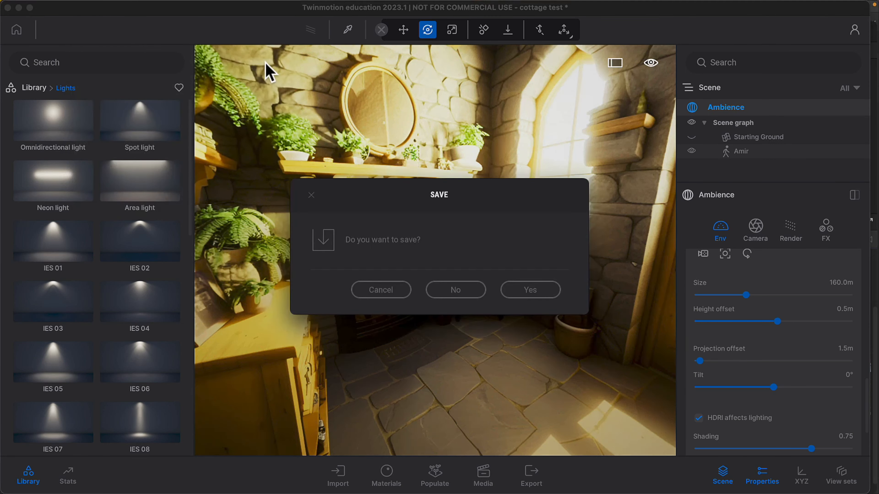
pyautogui.press('Return')
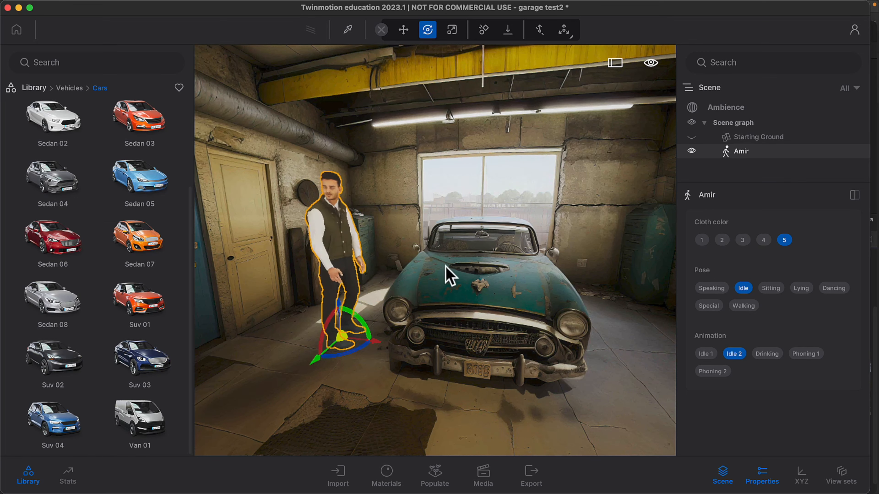
# Frame the vintage car head-on and nudge Amir slightly on the floor beside its front fender
pyautogui.moveTo(357, 391); pyautogui.dragTo(418, 390, button='right')
pyautogui.moveTo(460, 311); pyautogui.dragTo(480, 310, button='right')
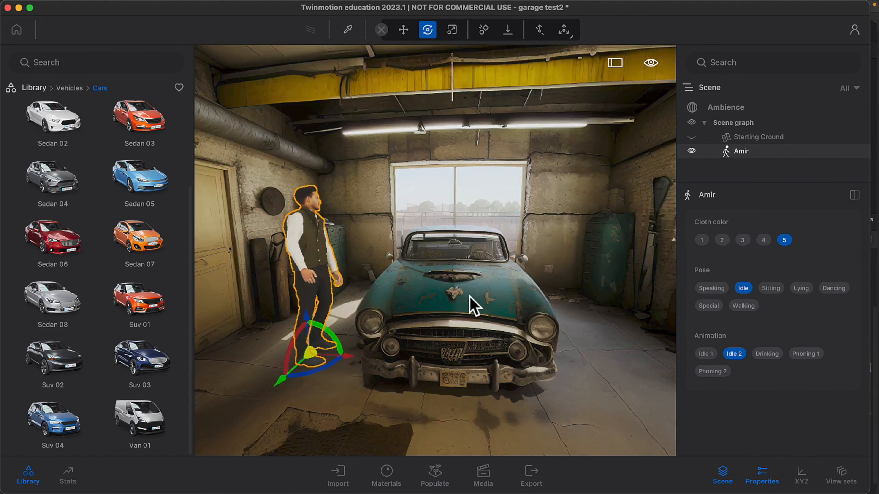
pyautogui.moveTo(315, 369)
pyautogui.mouseDown()
pyautogui.moveTo(594, 372)
pyautogui.moveTo(342, 359)
pyautogui.moveTo(281, 373)
pyautogui.moveTo(484, 383)
pyautogui.moveTo(607, 367)
pyautogui.moveTo(310, 373)
pyautogui.moveTo(314, 366)
pyautogui.mouseUp()
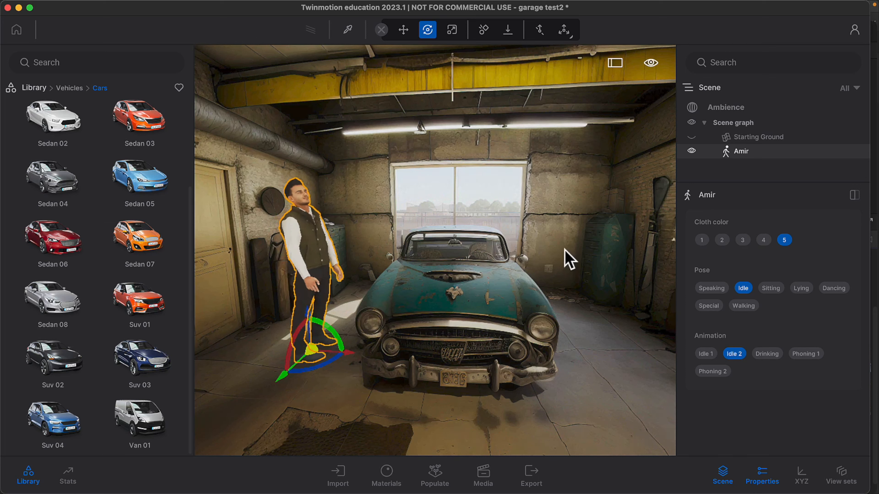
# Place the Suv 04 car from the library over the vintage car and shift Amir slightly forward beside it
pyautogui.click(34, 87)
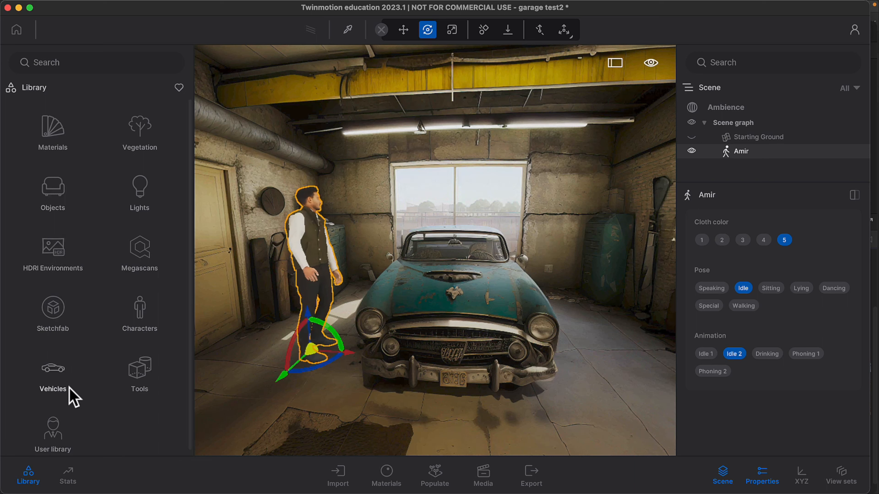
pyautogui.click(62, 379)
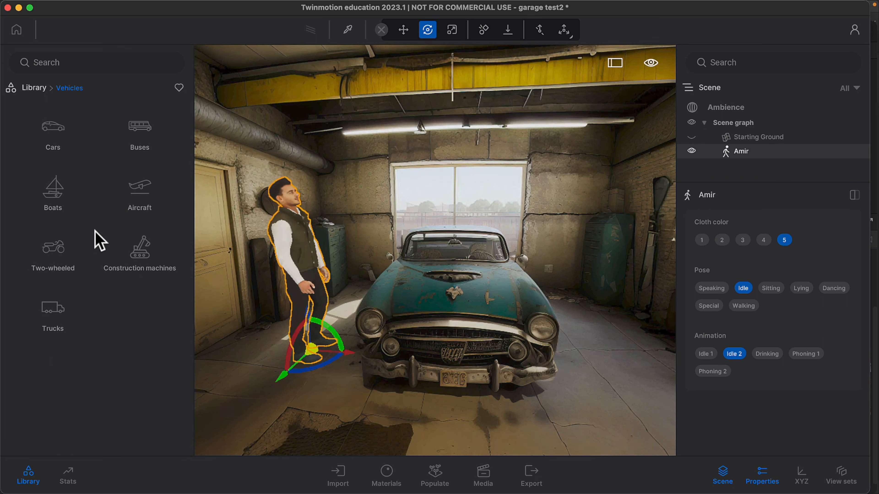
pyautogui.click(55, 136)
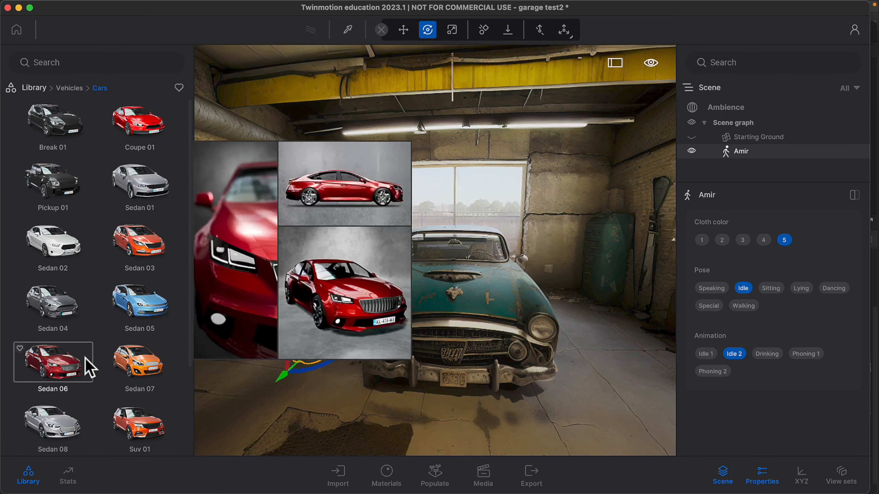
pyautogui.scroll(-3, 107, 320)
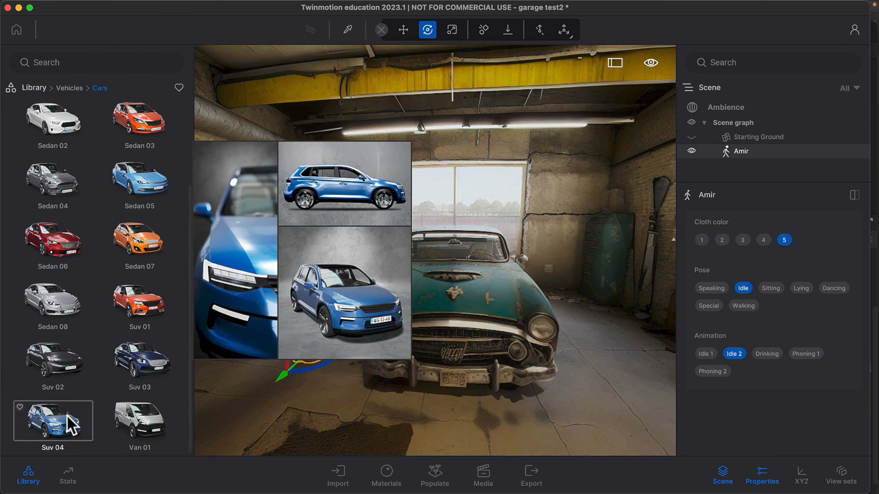
pyautogui.moveTo(68, 417); pyautogui.dragTo(445, 323)
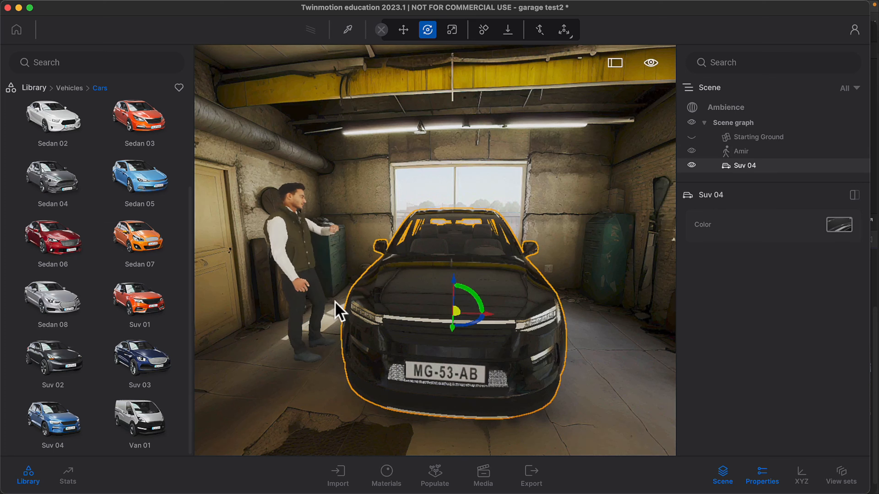
pyautogui.click(322, 351)
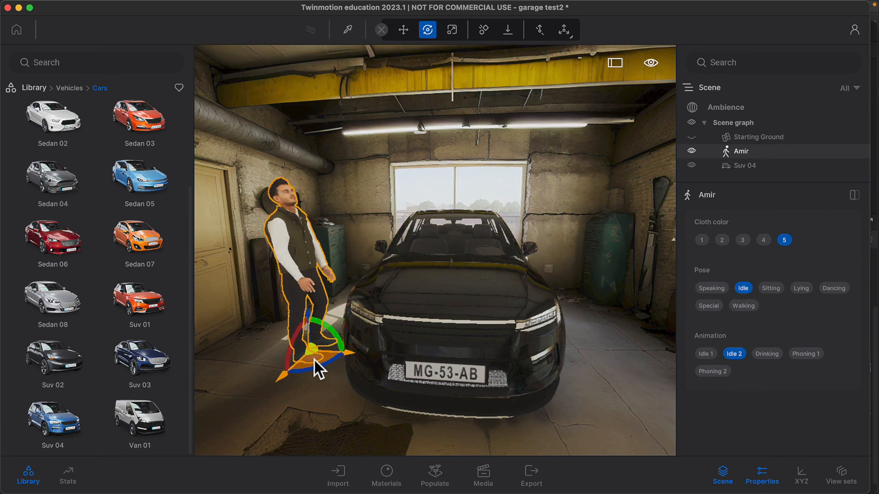
pyautogui.moveTo(316, 363)
pyautogui.mouseDown()
pyautogui.moveTo(372, 373)
pyautogui.moveTo(334, 369)
pyautogui.moveTo(607, 375)
pyautogui.moveTo(585, 379)
pyautogui.moveTo(604, 390)
pyautogui.moveTo(551, 391)
pyautogui.moveTo(565, 386)
pyautogui.moveTo(519, 362)
pyautogui.moveTo(581, 394)
pyautogui.moveTo(592, 386)
pyautogui.moveTo(499, 429)
pyautogui.moveTo(290, 418)
pyautogui.moveTo(300, 387)
pyautogui.moveTo(328, 378)
pyautogui.moveTo(319, 370)
pyautogui.moveTo(330, 389)
pyautogui.moveTo(355, 392)
pyautogui.moveTo(380, 379)
pyautogui.moveTo(314, 374)
pyautogui.mouseUp()
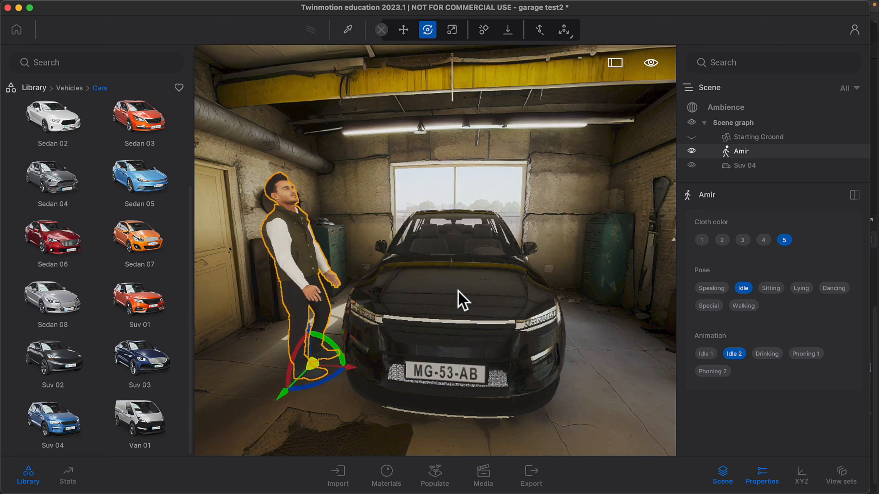
# Set the Suv 04's color to Dark red
pyautogui.click(469, 287)
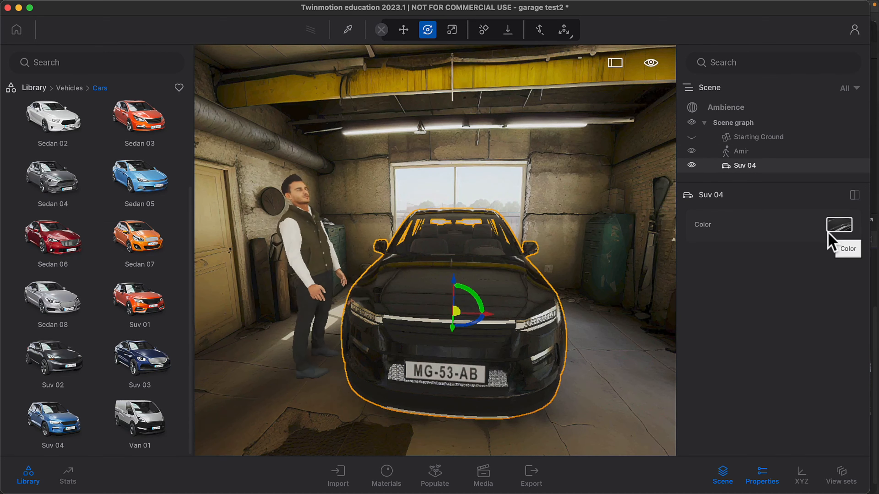
pyautogui.click(839, 226)
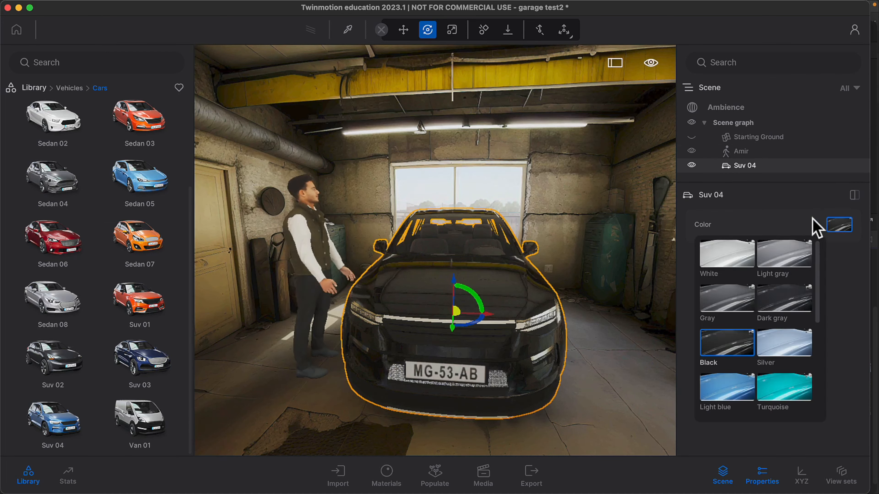
pyautogui.moveTo(819, 257); pyautogui.dragTo(814, 350)
pyautogui.click(744, 394)
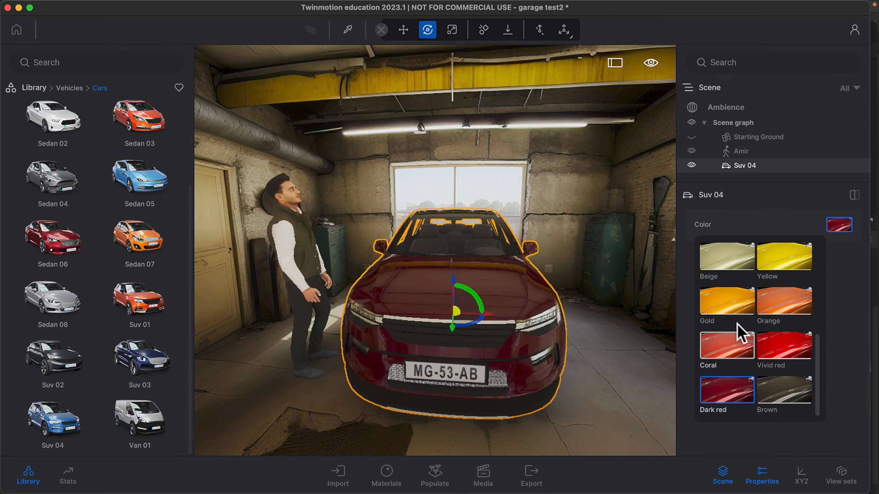
pyautogui.click(781, 305)
pyautogui.click(741, 389)
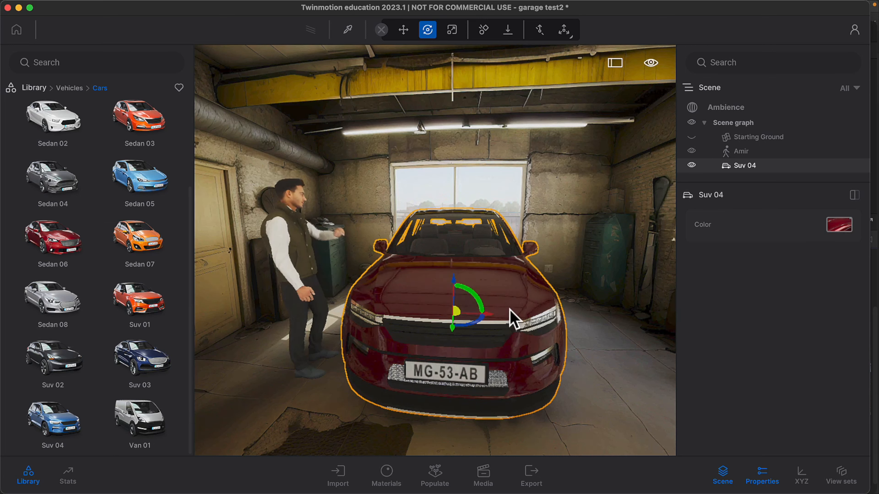
# Activate the Material picker and open the scene's materials to inspect the Suv 04's materials
pyautogui.moveTo(154, 139)
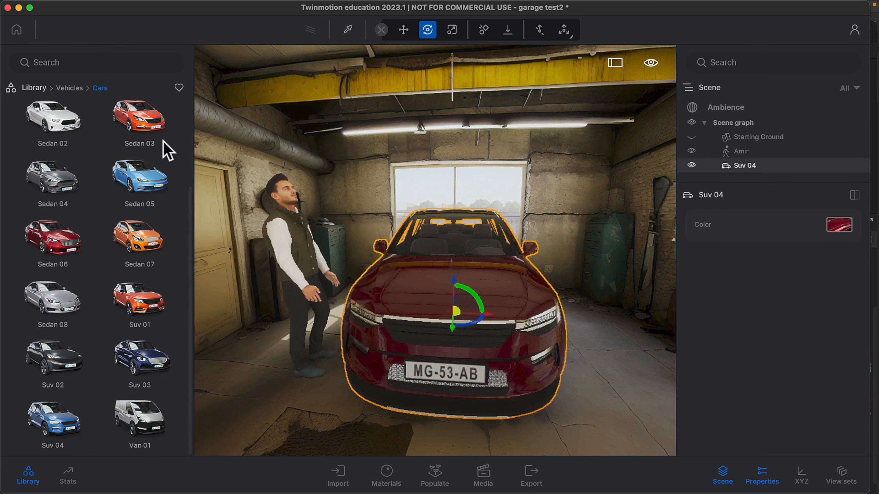
pyautogui.click(348, 30)
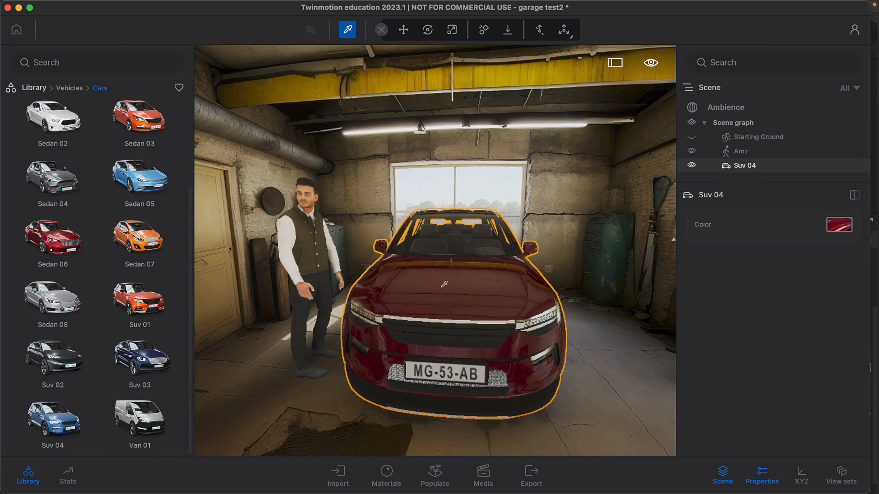
pyautogui.click(389, 479)
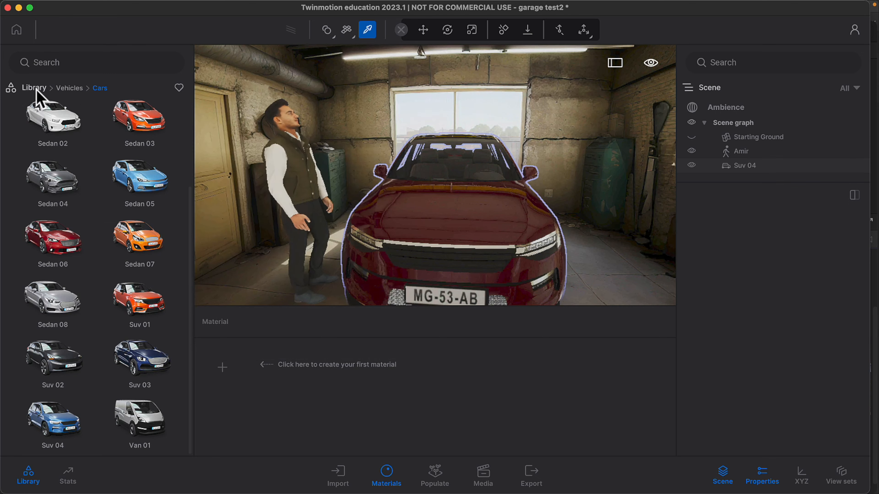
# Place the Toyota AE86 Black Limited Kouki from Sketchfab's Cars & Vehicles collection on the garage floor beside the vintage car's front
pyautogui.click(35, 88)
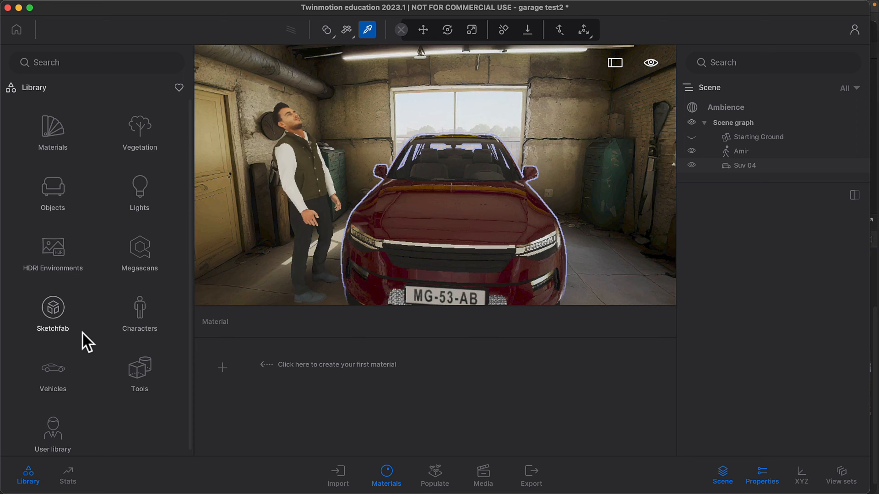
pyautogui.click(53, 308)
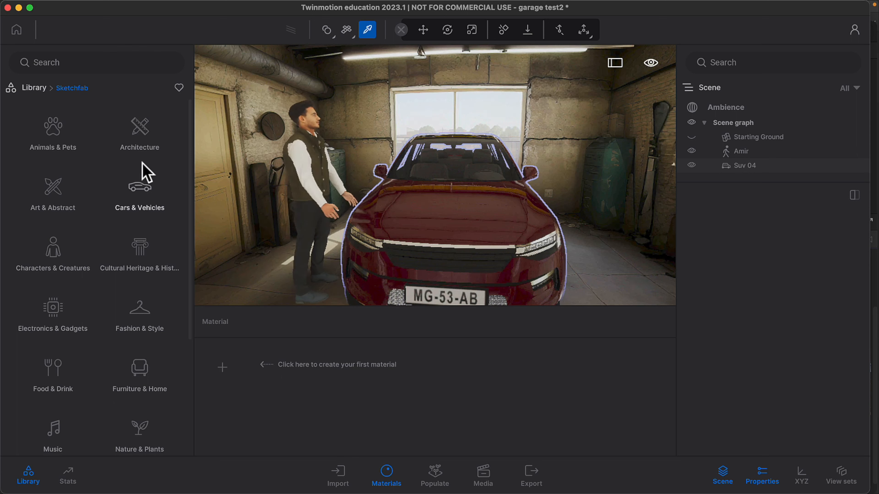
pyautogui.click(140, 194)
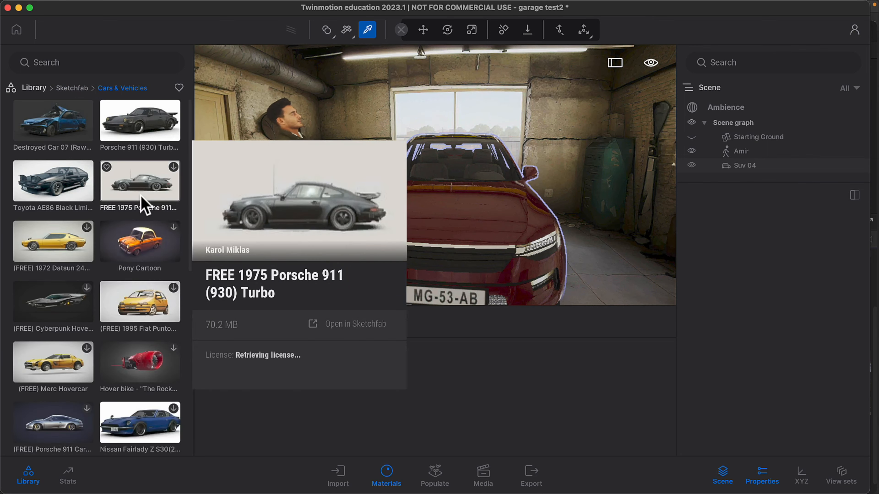
pyautogui.moveTo(171, 138)
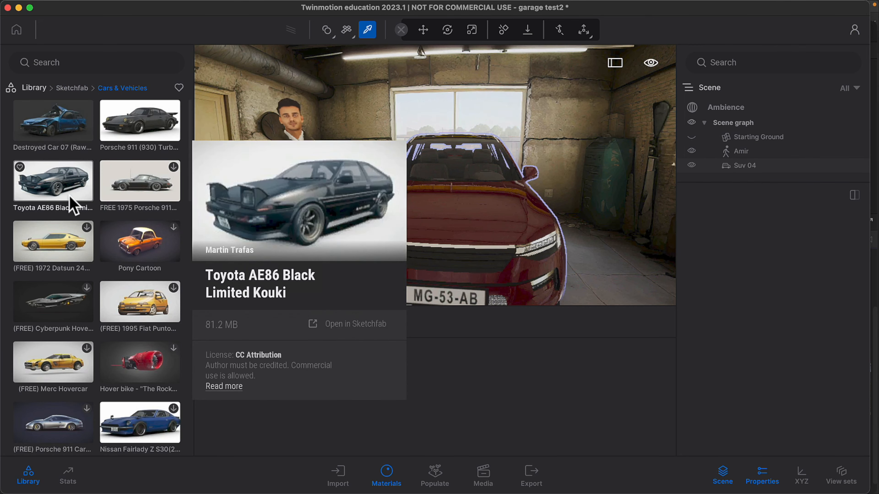
pyautogui.moveTo(131, 274)
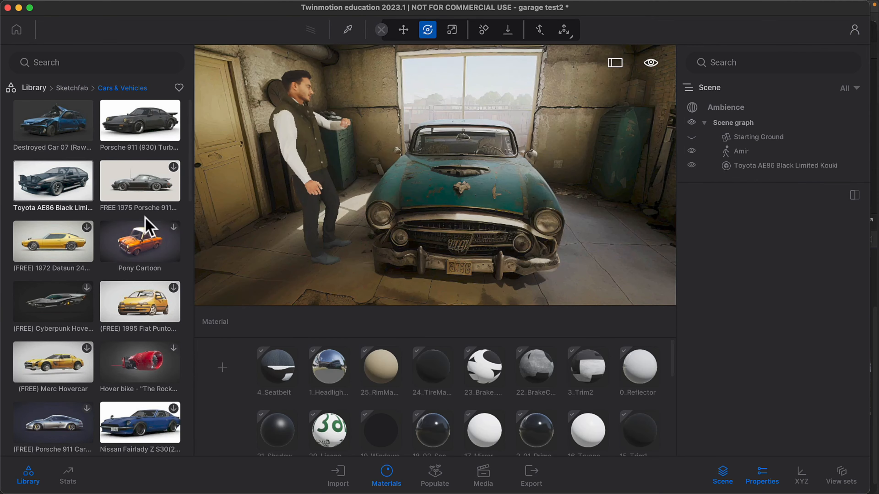
pyautogui.moveTo(68, 189)
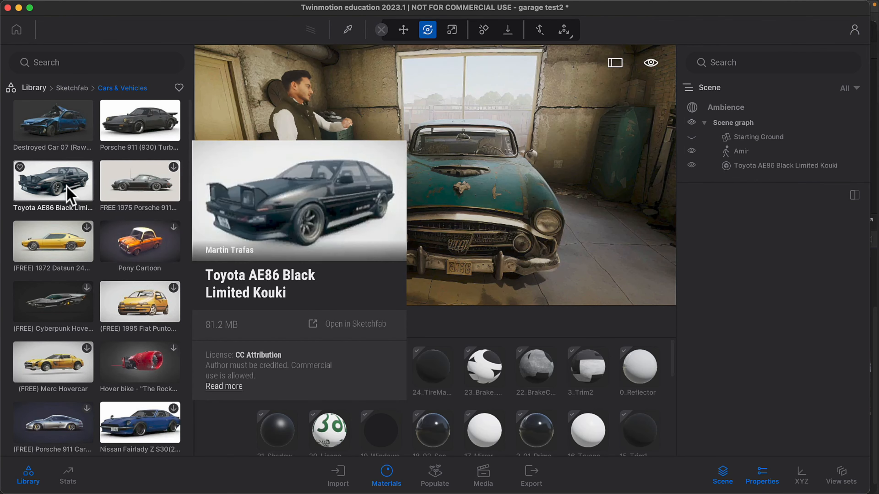
pyautogui.moveTo(66, 192); pyautogui.dragTo(594, 265)
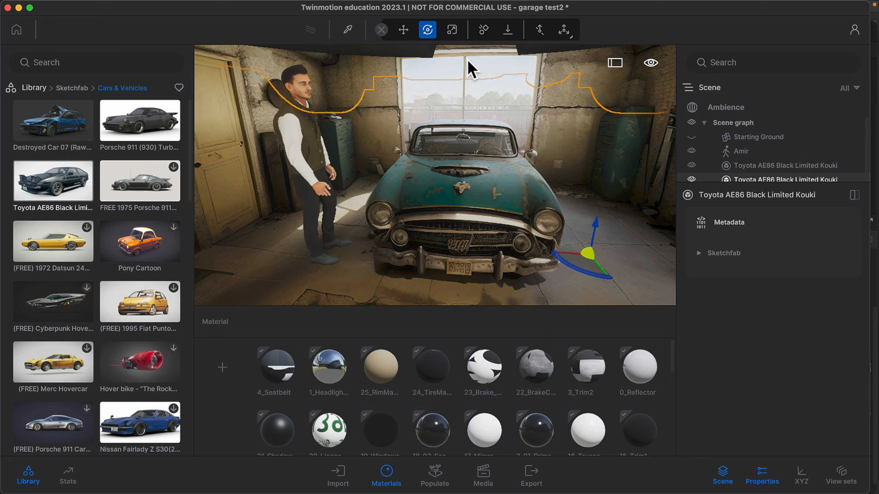
# Scale the oversized Toyota AE86 down uniformly until it roughly matches the size of the teal car
pyautogui.click(451, 31)
pyautogui.moveTo(591, 252); pyautogui.dragTo(661, 360)
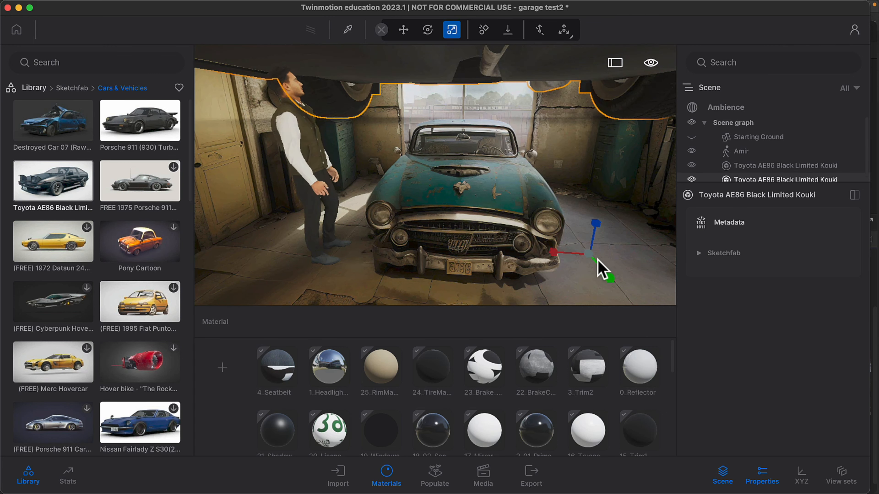
pyautogui.moveTo(591, 256); pyautogui.dragTo(683, 355)
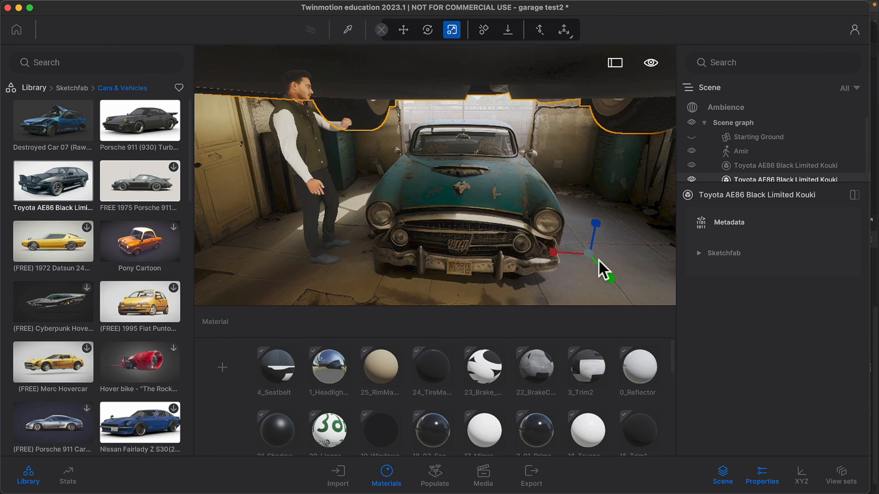
pyautogui.moveTo(592, 259); pyautogui.dragTo(721, 321)
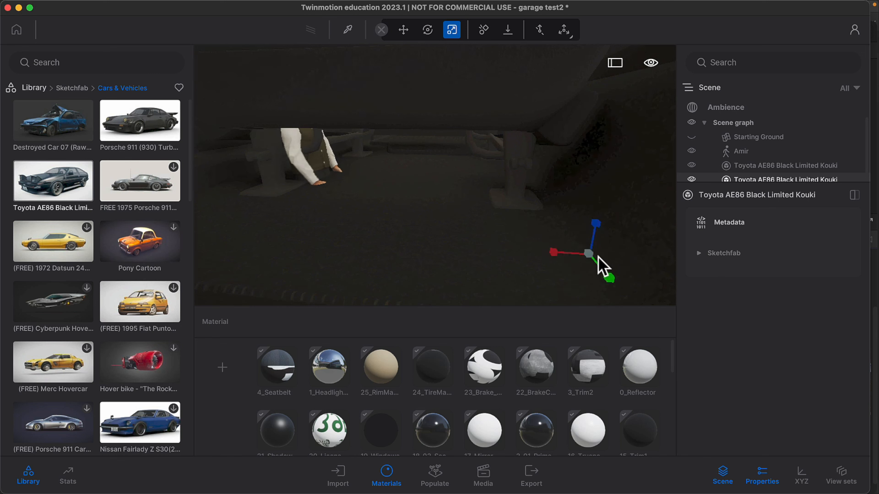
pyautogui.moveTo(585, 255); pyautogui.dragTo(663, 318)
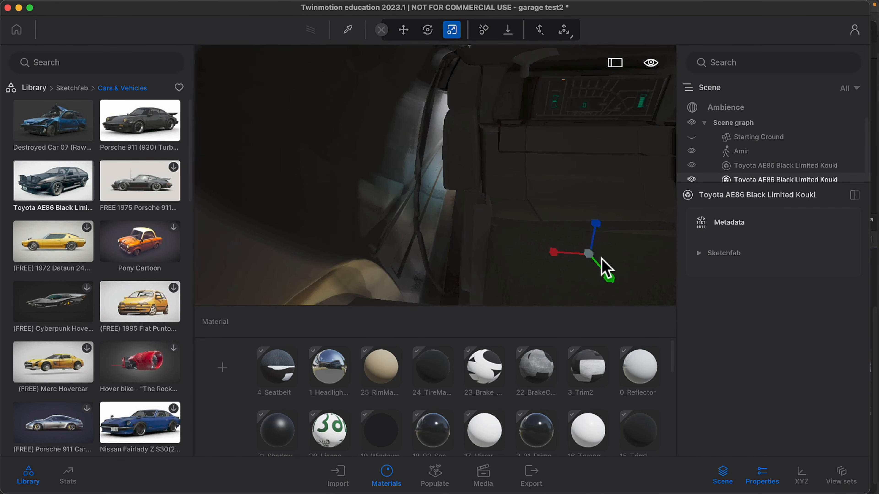
pyautogui.moveTo(588, 253); pyautogui.dragTo(635, 290)
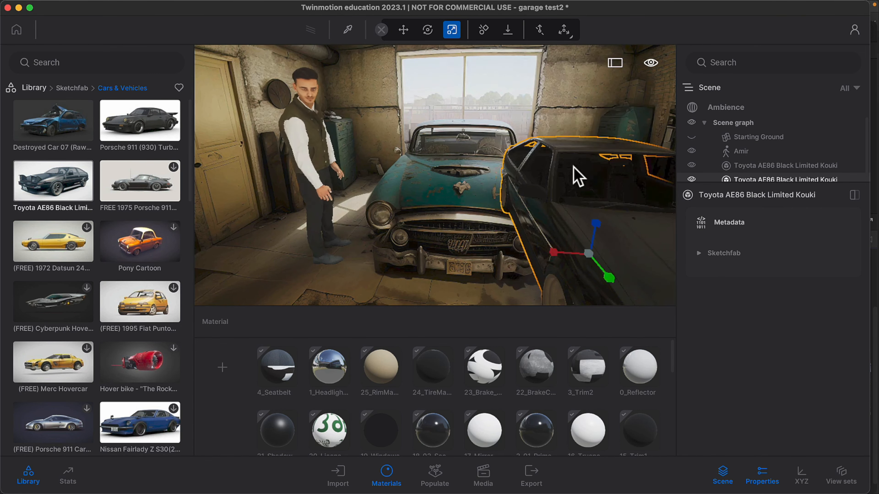
# Move the Toyota AE86 directly in front of the teal car and scale it up slightly to hide the teal car
pyautogui.click(400, 31)
pyautogui.moveTo(582, 267); pyautogui.dragTo(464, 211)
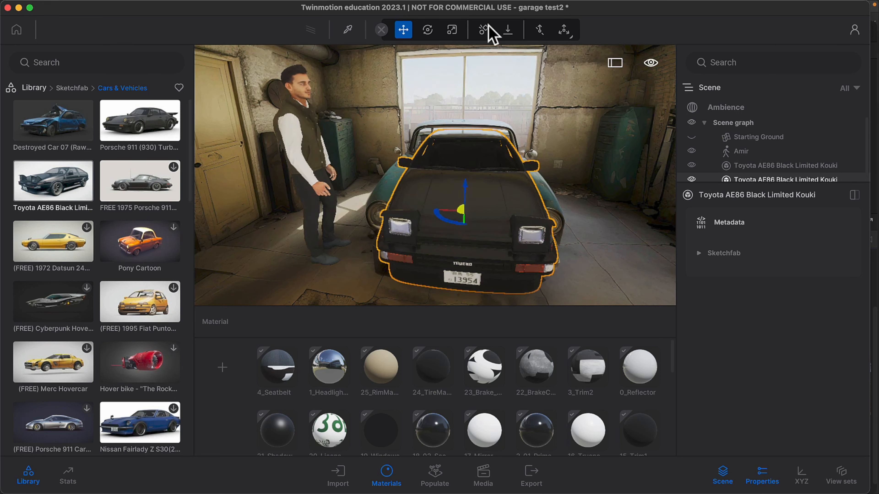
pyautogui.click(451, 30)
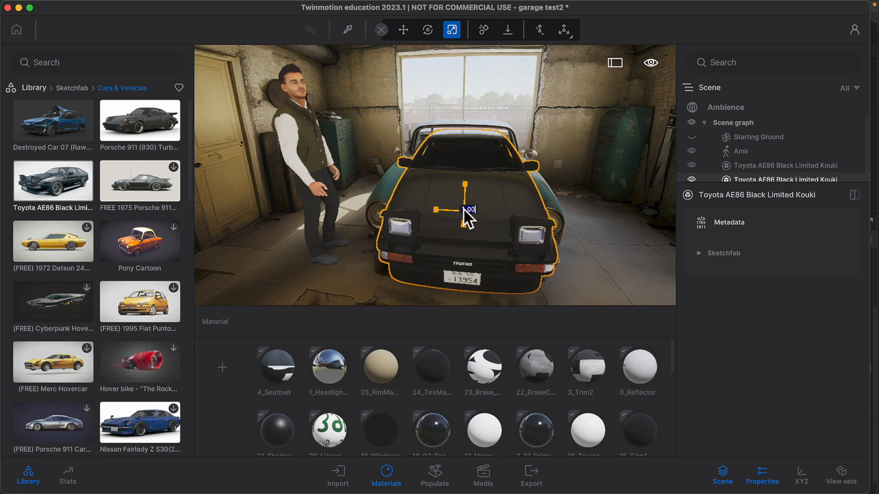
pyautogui.moveTo(466, 209)
pyautogui.mouseDown()
pyautogui.moveTo(481, 212)
pyautogui.moveTo(489, 197)
pyautogui.moveTo(454, 212)
pyautogui.mouseUp()
pyautogui.click(403, 30)
pyautogui.click(586, 166)
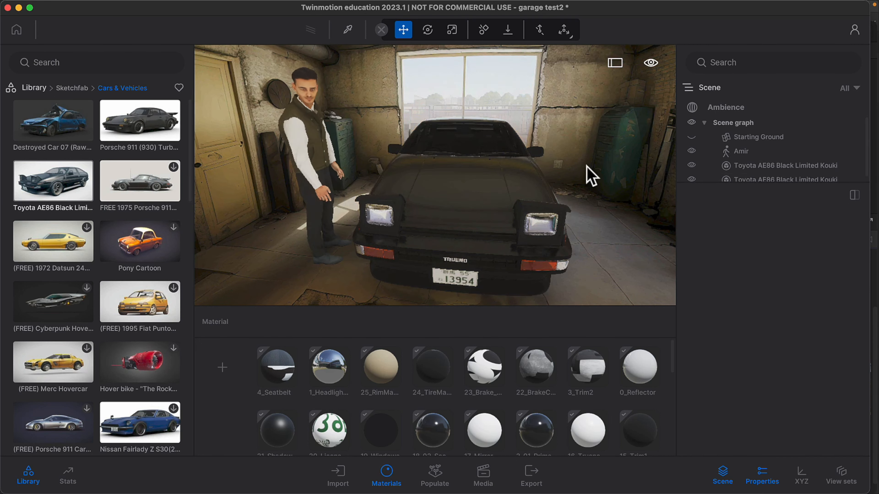
pyautogui.click(495, 204)
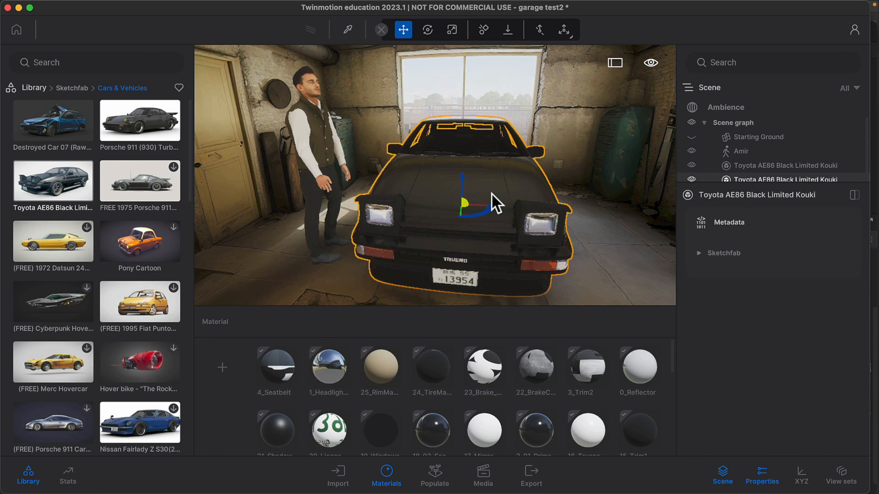
pyautogui.click(570, 181)
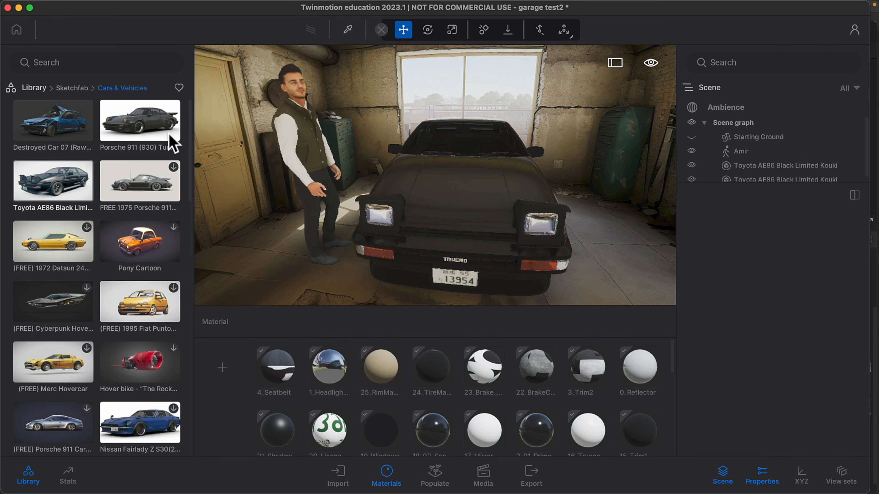
# Open the Corroded metal category of the Megascans surfaces in the library
pyautogui.click(34, 88)
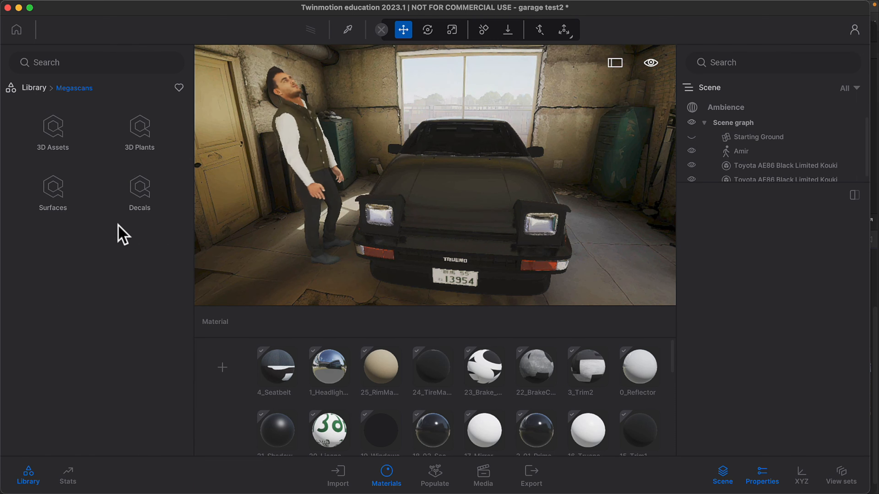
pyautogui.click(64, 201)
pyautogui.click(55, 136)
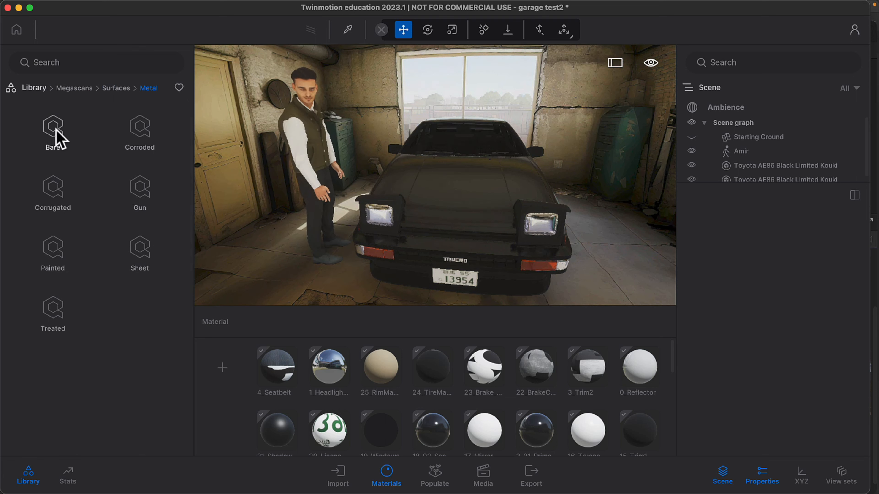
pyautogui.click(145, 139)
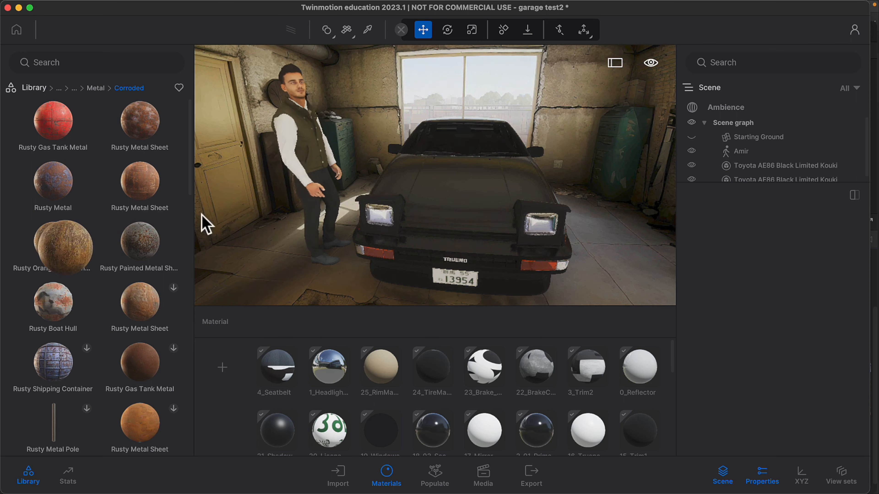
# Try Rusty Orange Metal Sheet and the second-row Rusty Metal Sheet on the Toyota's body
pyautogui.moveTo(98, 230); pyautogui.dragTo(492, 181)
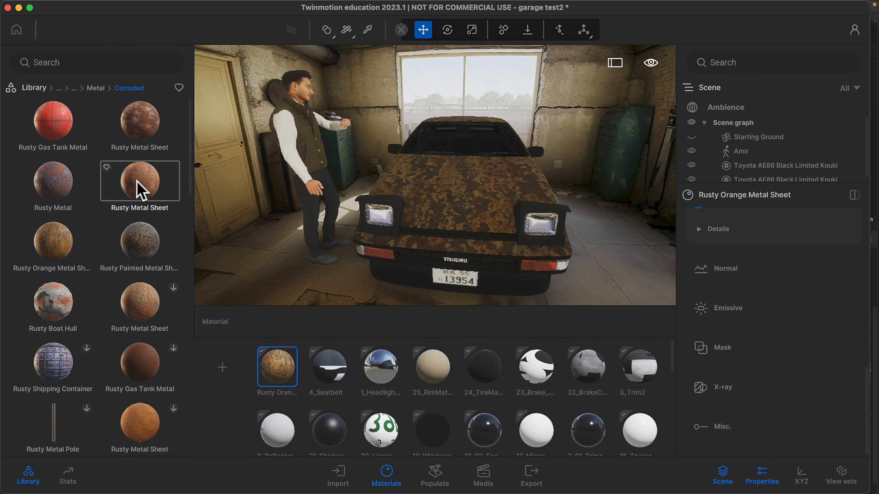
pyautogui.moveTo(139, 188); pyautogui.dragTo(465, 174)
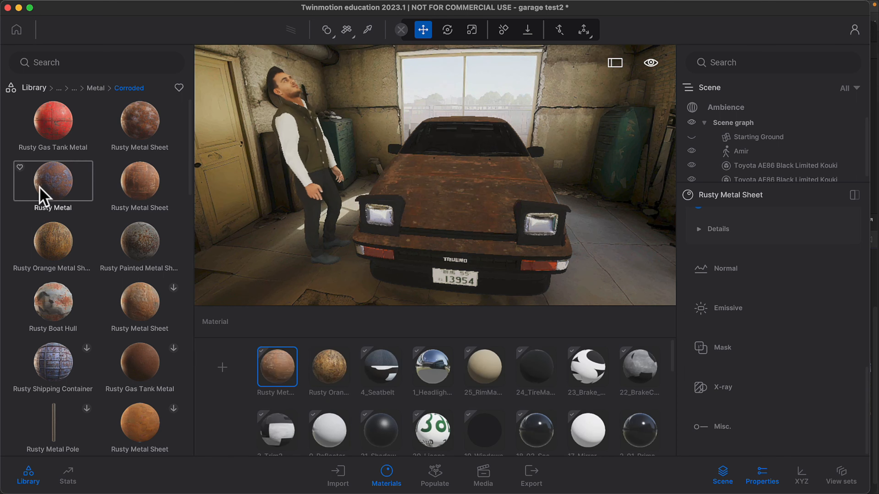
# Apply the first-row Rusty Metal Sheet material to the Toyota's body and its headlight housings
pyautogui.moveTo(136, 135); pyautogui.dragTo(458, 187)
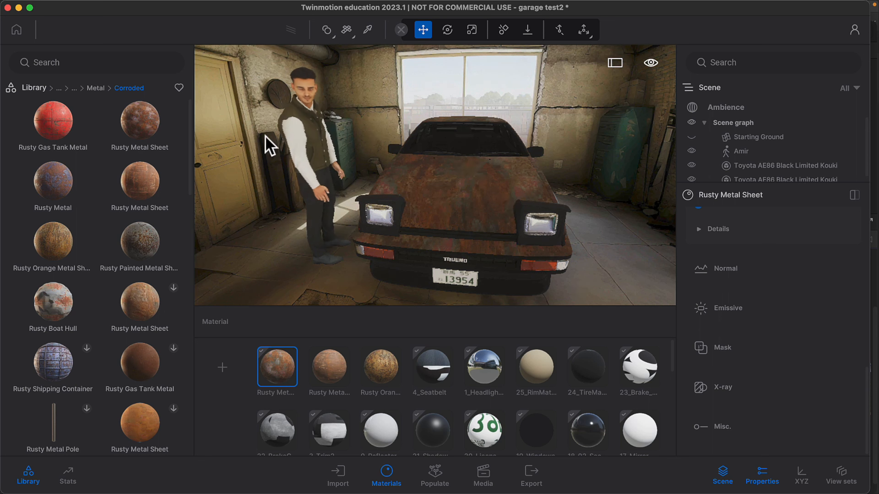
pyautogui.moveTo(137, 122); pyautogui.dragTo(400, 199)
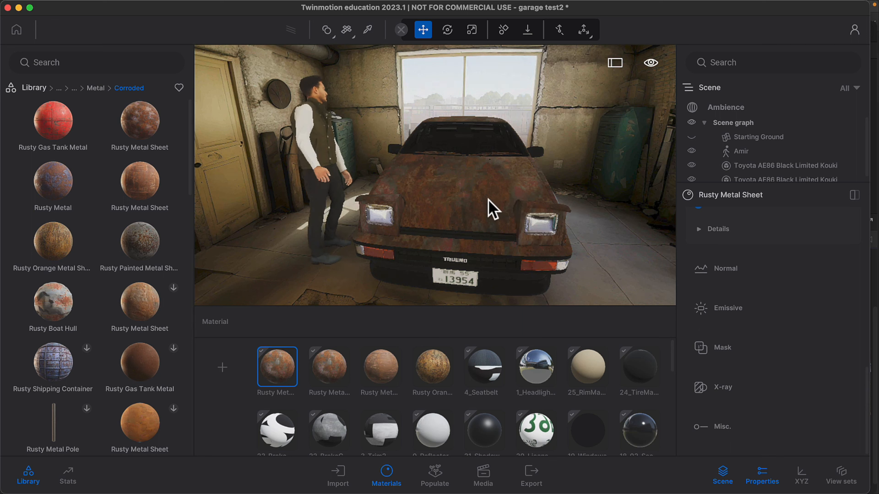
# Pick the Rusty Metal Sheet material from the Toyota's hood and set its grunge to 33%
pyautogui.click(452, 206)
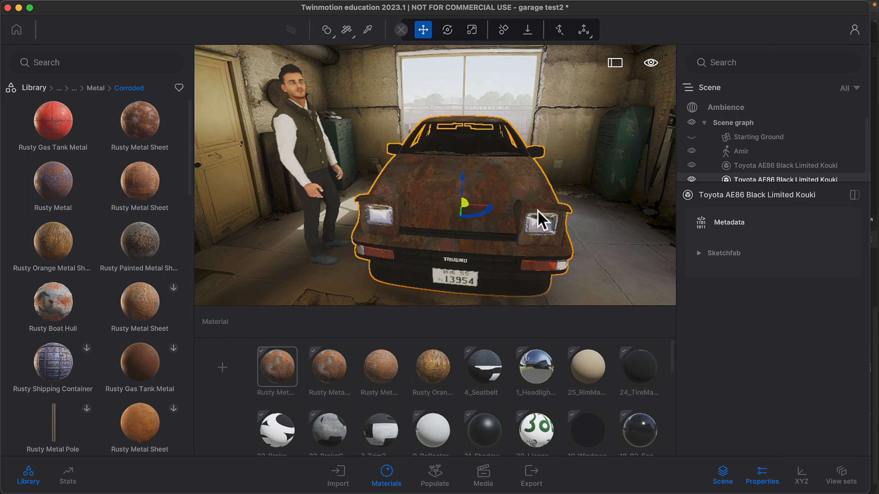
pyautogui.click(367, 30)
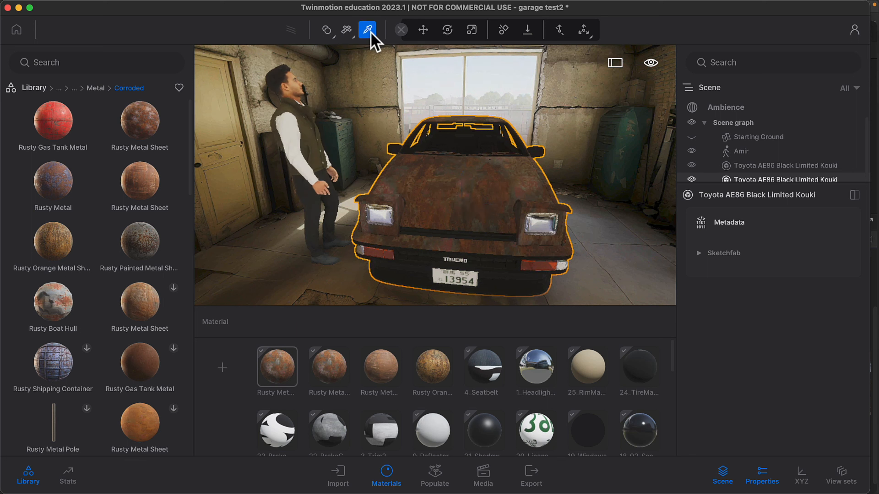
pyautogui.click(440, 171)
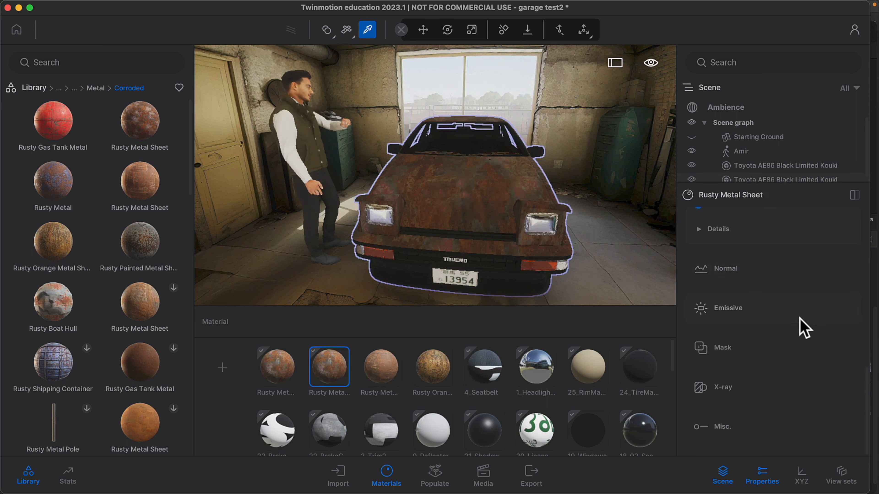
pyautogui.scroll(5, 802, 324)
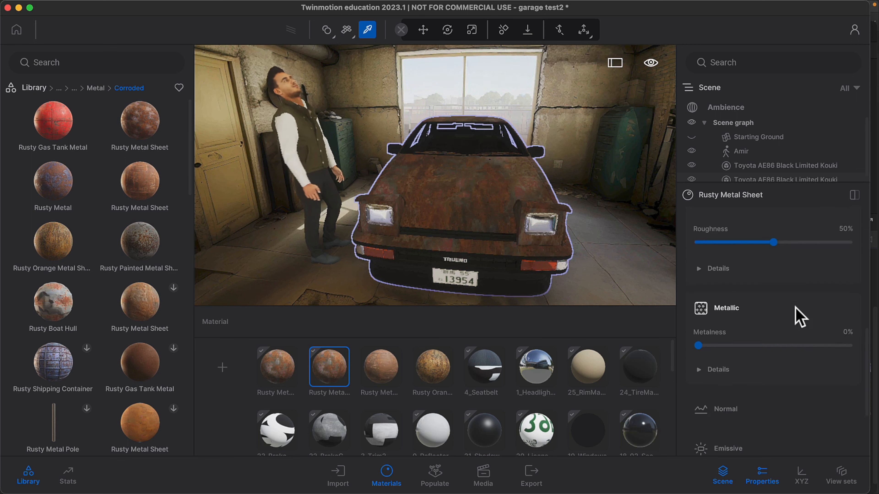
pyautogui.scroll(5, 795, 304)
pyautogui.scroll(-1, 798, 303)
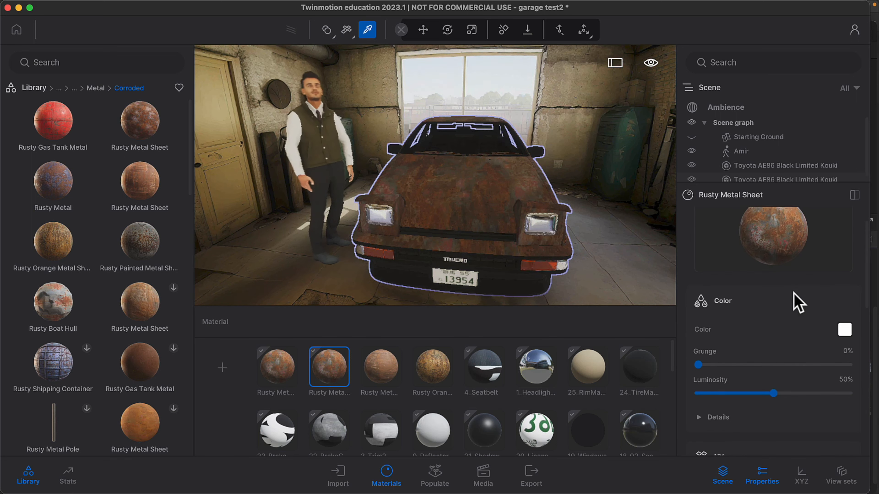
pyautogui.scroll(-1, 796, 303)
pyautogui.moveTo(698, 348); pyautogui.dragTo(746, 349)
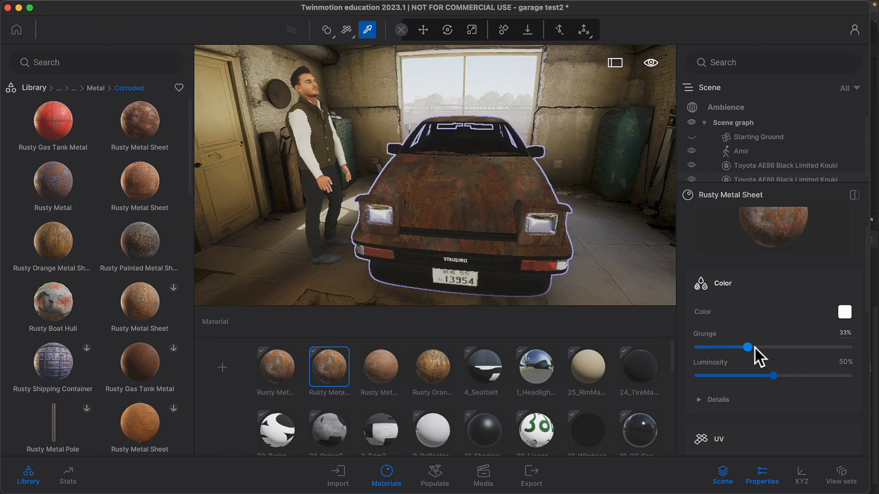
# Adjust the body material's color details to saturation 0.5, gamma 0.9, lift -0.1 and gain 1.1
pyautogui.click(702, 401)
pyautogui.scroll(-10, 739, 351)
pyautogui.scroll(-3, 737, 342)
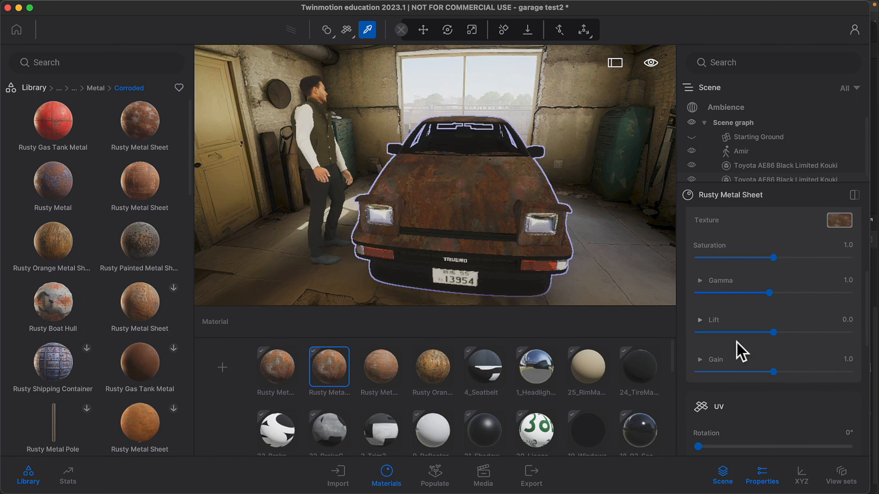
pyautogui.scroll(1, 737, 343)
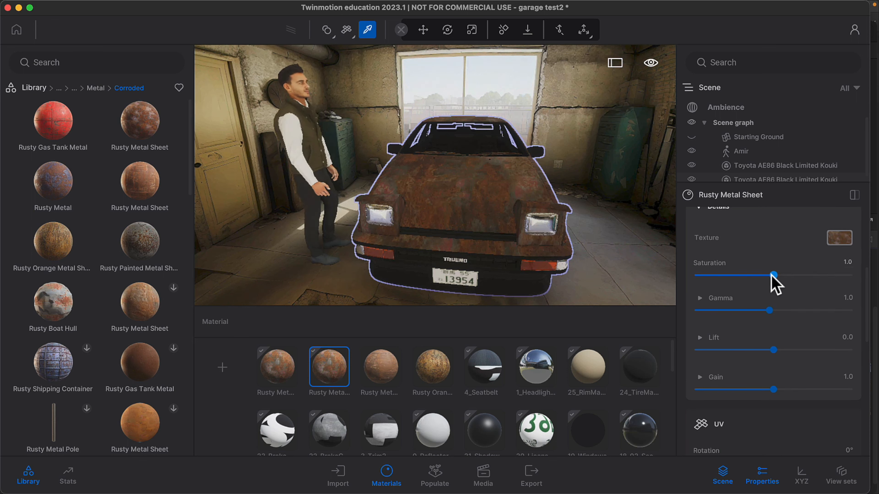
pyautogui.moveTo(771, 275); pyautogui.dragTo(731, 276)
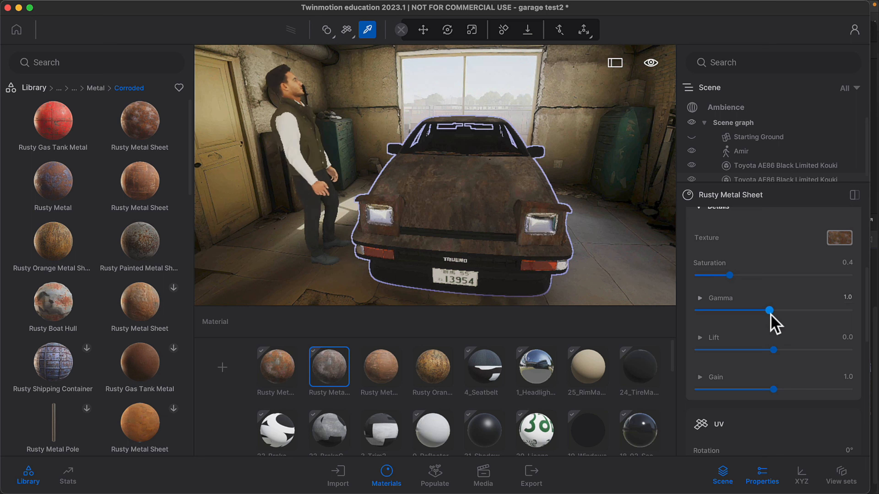
pyautogui.moveTo(775, 309); pyautogui.dragTo(755, 309)
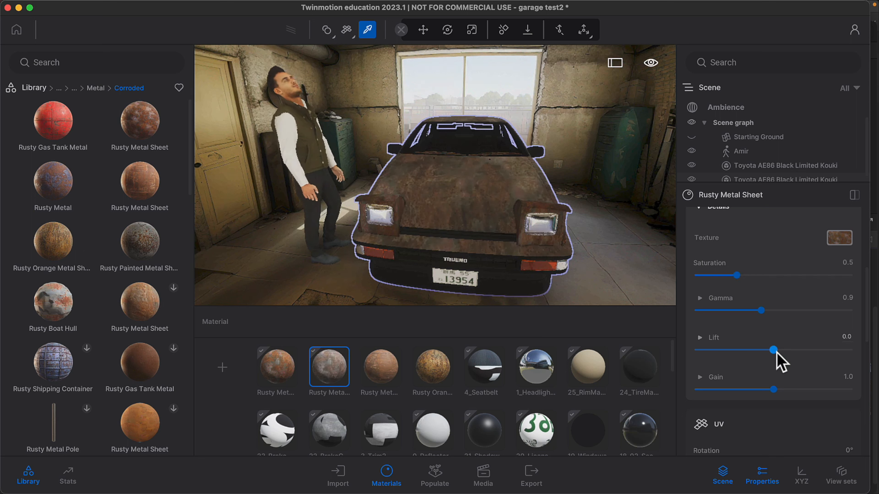
pyautogui.moveTo(772, 350); pyautogui.dragTo(768, 350)
pyautogui.moveTo(775, 388)
pyautogui.mouseDown()
pyautogui.moveTo(794, 387)
pyautogui.moveTo(785, 388)
pyautogui.mouseUp()
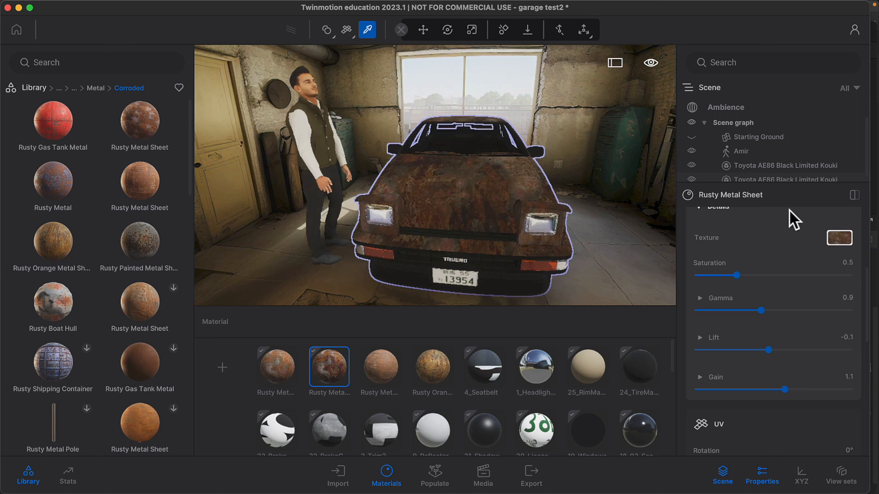
# Tint the body's Rusty Metal Sheet material red (FF1613) and apply it to the headlight housings too
pyautogui.scroll(-5, 769, 346)
pyautogui.scroll(10, 769, 373)
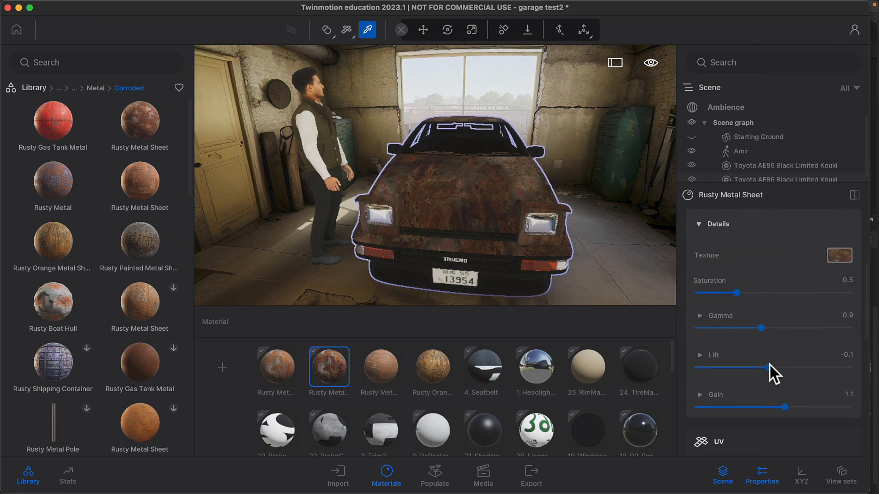
pyautogui.click(844, 329)
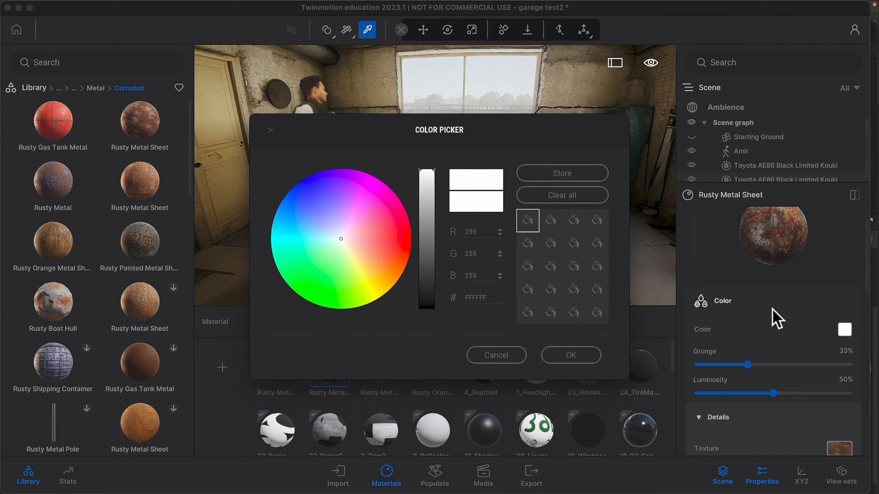
pyautogui.click(407, 239)
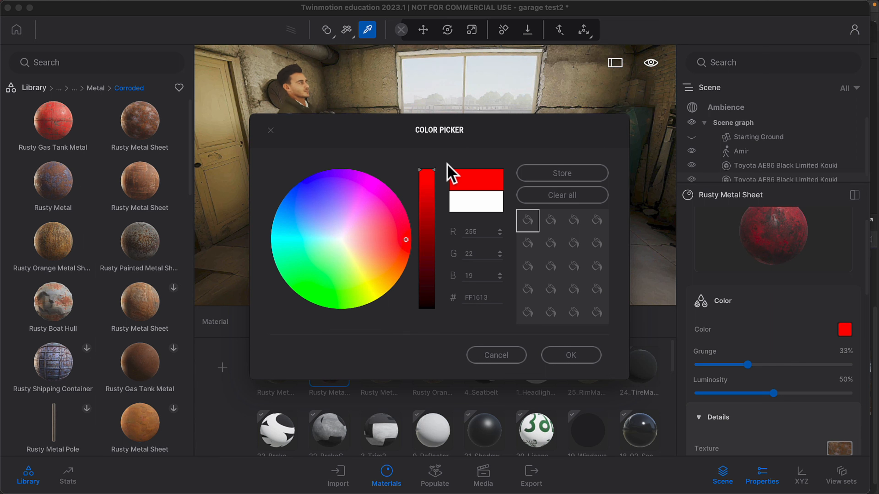
pyautogui.click(567, 356)
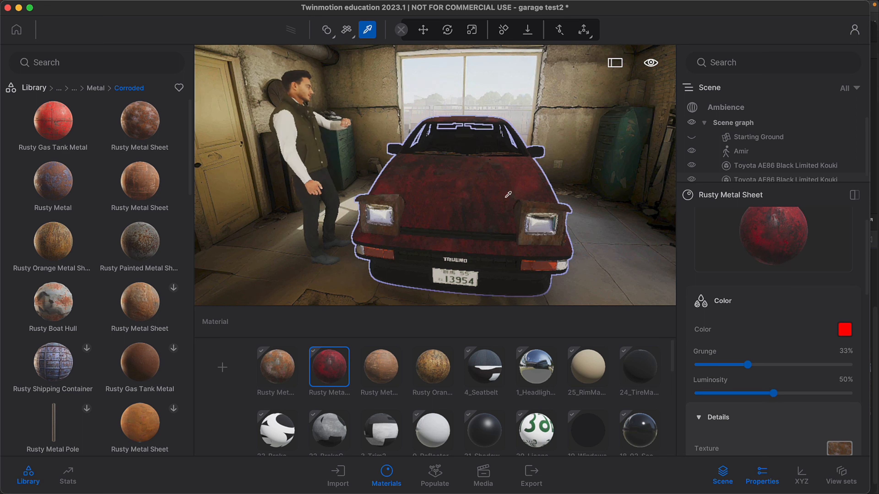
pyautogui.moveTo(769, 228); pyautogui.dragTo(564, 214)
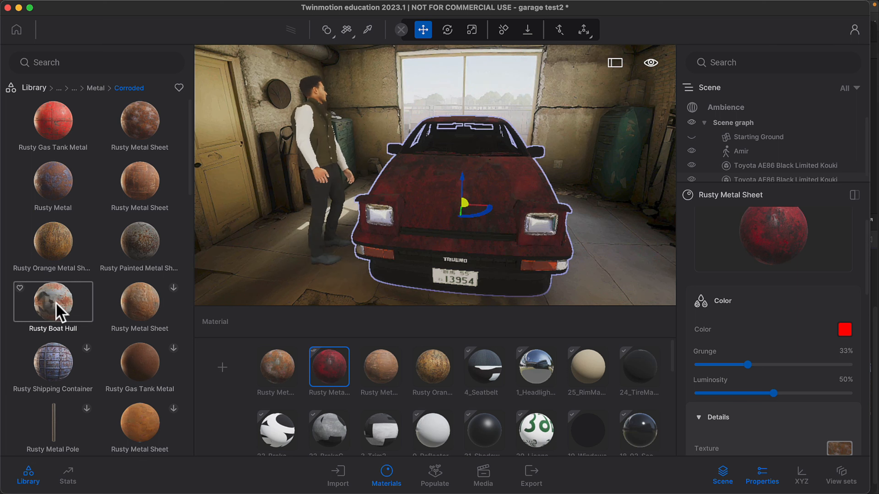
# Apply the Rusty Boat Hull material to the Toyota's headlights and tint it grey (757575)
pyautogui.moveTo(59, 308); pyautogui.dragTo(379, 217)
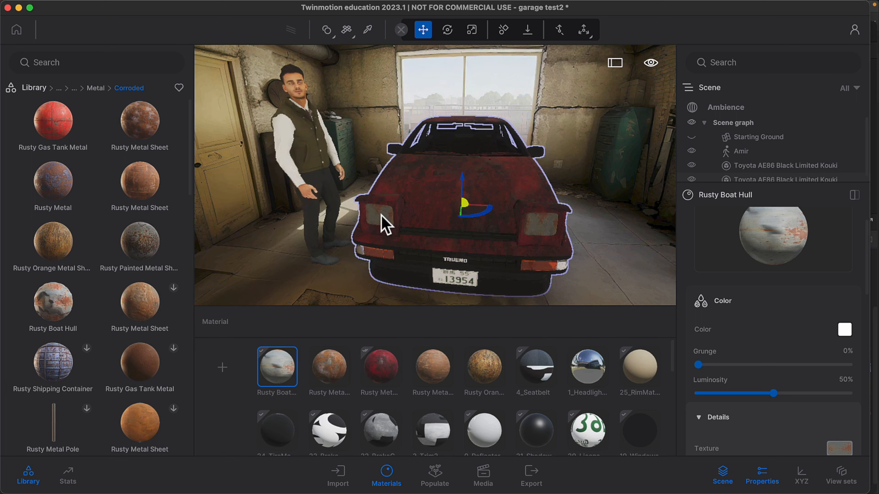
pyautogui.click(844, 330)
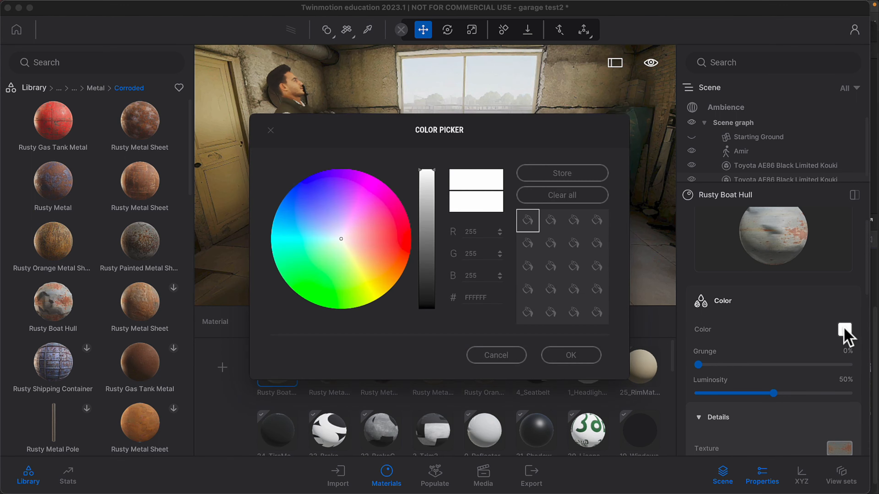
pyautogui.moveTo(432, 254); pyautogui.dragTo(428, 298)
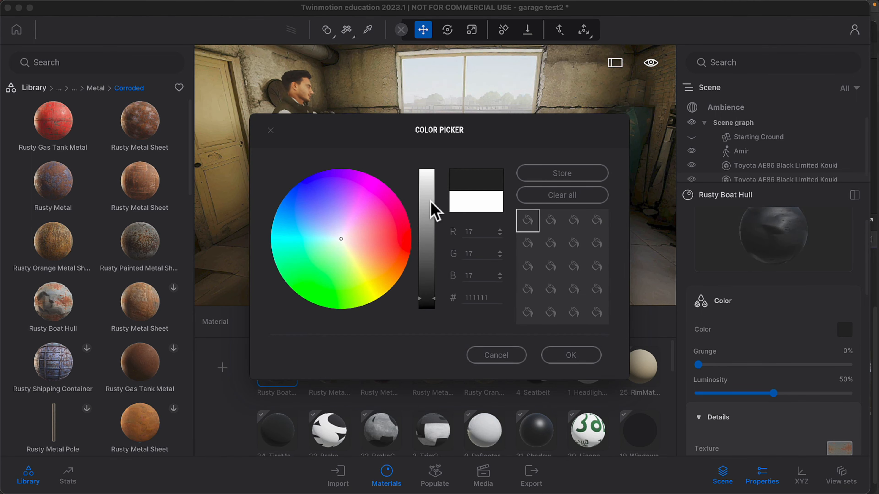
pyautogui.moveTo(444, 138); pyautogui.dragTo(676, 109)
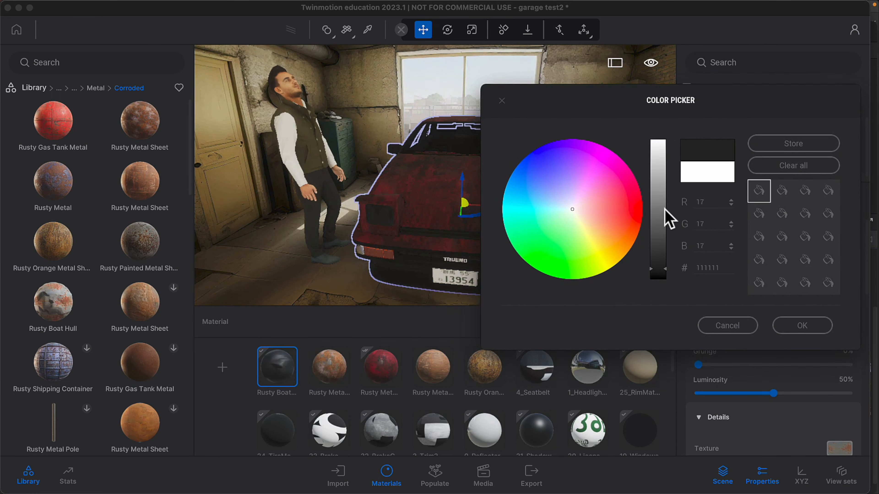
pyautogui.click(660, 214)
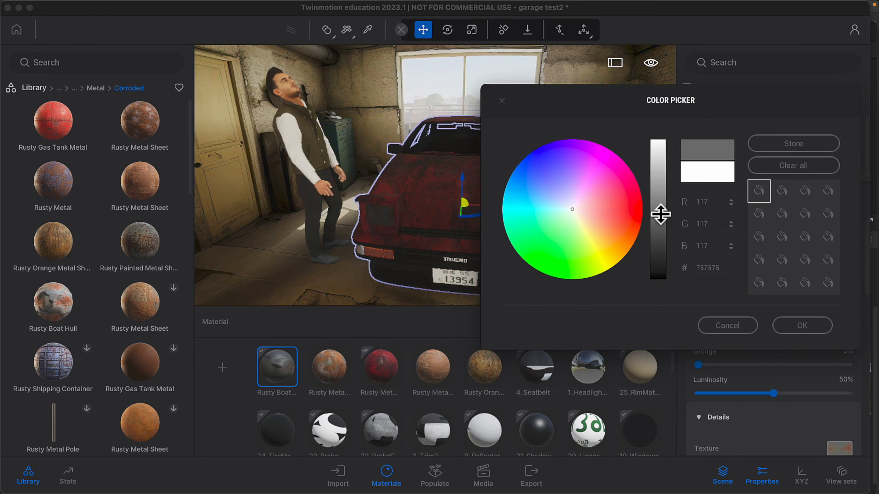
pyautogui.click(806, 328)
# Set the headlight material's grunge to 28%, saturation to 0.3, gamma to 1.7 and lift to 0.01
pyautogui.moveTo(737, 364); pyautogui.dragTo(740, 365)
pyautogui.scroll(-6, 751, 360)
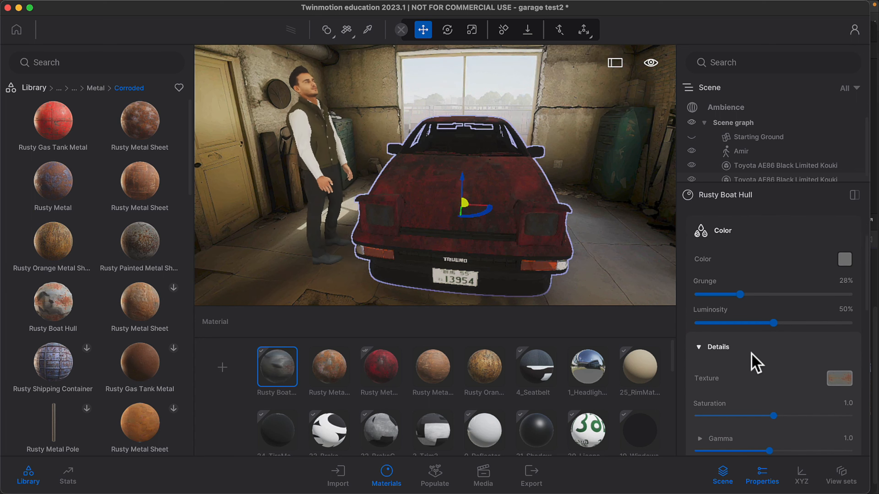
pyautogui.moveTo(773, 293); pyautogui.dragTo(724, 293)
pyautogui.moveTo(769, 328); pyautogui.dragTo(824, 328)
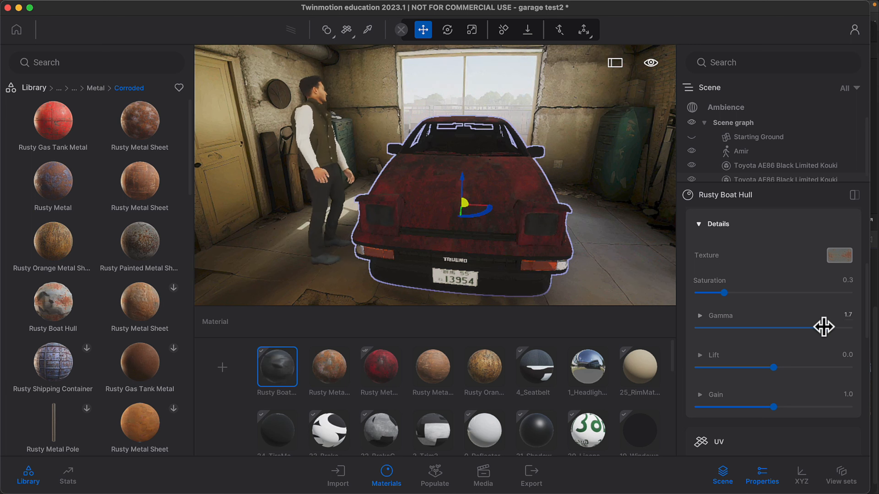
pyautogui.moveTo(769, 367)
pyautogui.mouseDown()
pyautogui.moveTo(801, 367)
pyautogui.moveTo(765, 372)
pyautogui.mouseUp()
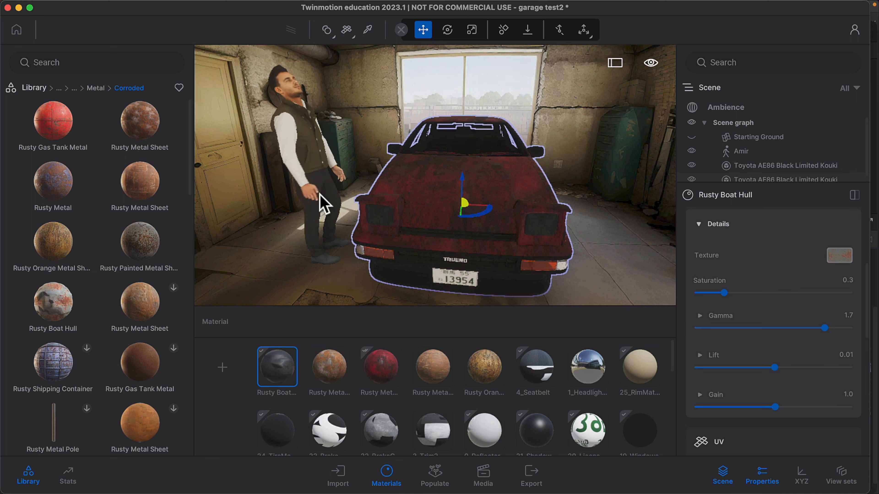
# Delete the selected one of the two Toyota AE86 Black Limited Kouki models from the scene
pyautogui.moveTo(360, 114)
pyautogui.mouseDown(button='right')
pyautogui.moveTo(325, 156)
pyautogui.moveTo(367, 134)
pyautogui.moveTo(360, 125)
pyautogui.mouseUp(button='right')
pyautogui.moveTo(441, 226); pyautogui.dragTo(501, 212, button='right')
pyautogui.press('Delete')
# Place a Simple Rotating 12 door from the library's rotating doors on the floor near the garage's open doorway
pyautogui.moveTo(449, 131); pyautogui.dragTo(391, 114, button='right')
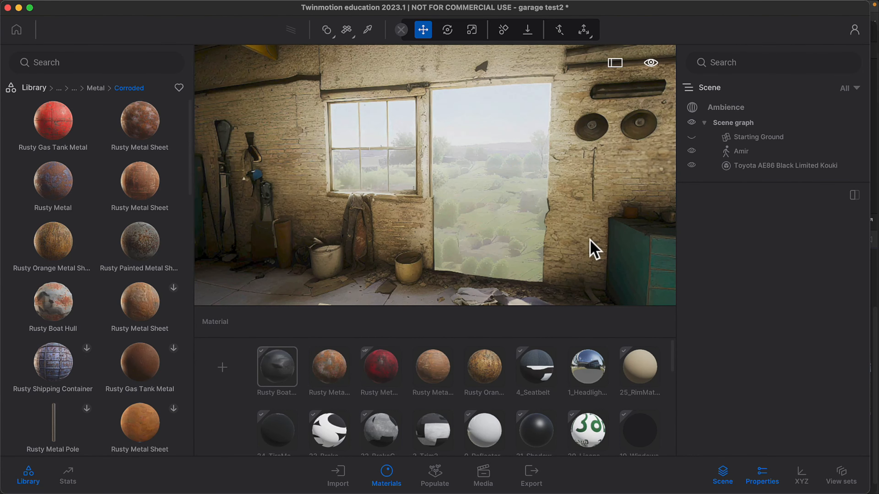
pyautogui.click(33, 88)
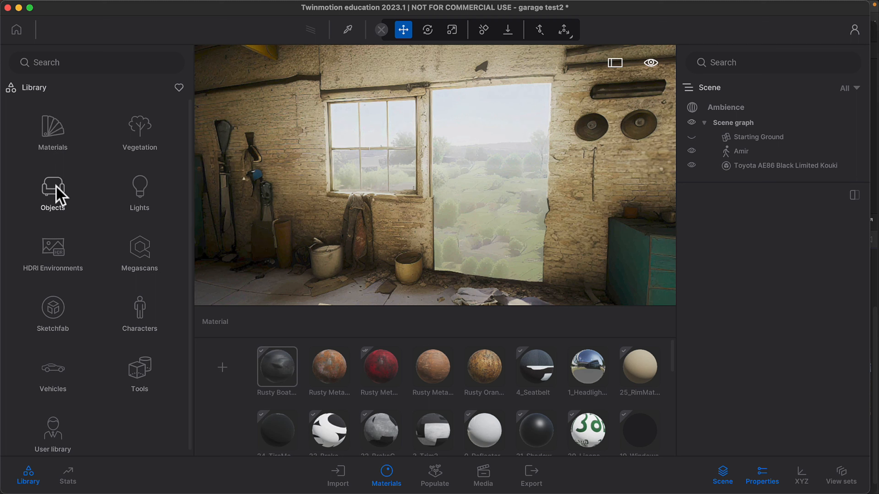
pyautogui.click(59, 197)
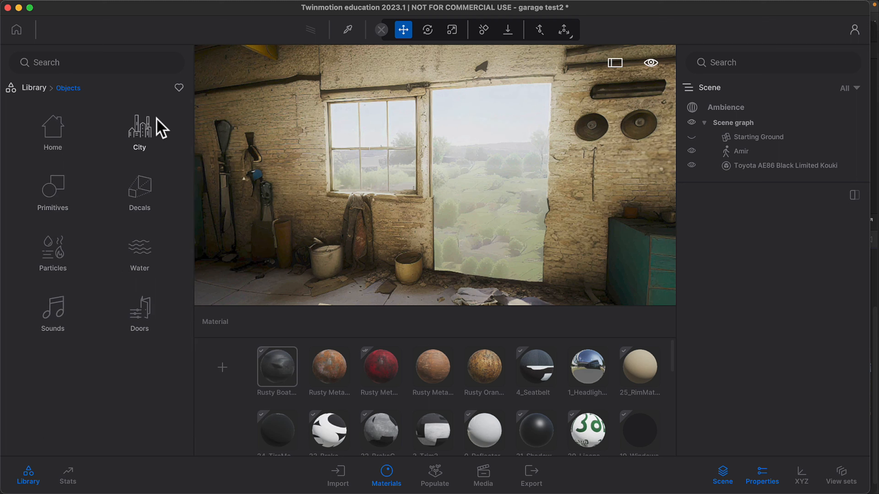
pyautogui.click(143, 312)
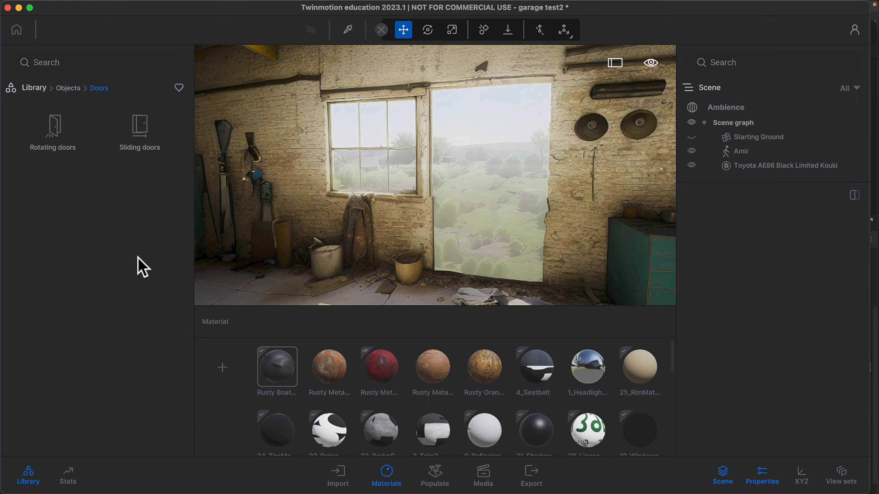
pyautogui.click(55, 132)
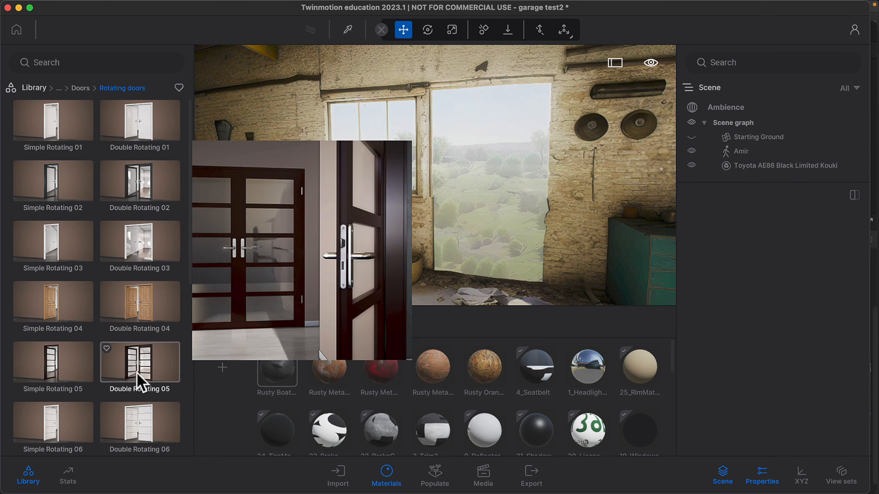
pyautogui.scroll(-10, 145, 366)
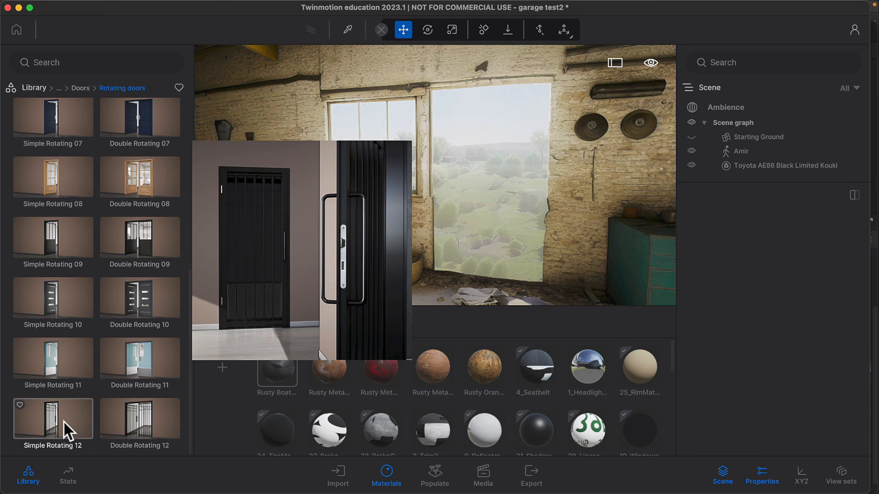
pyautogui.moveTo(66, 431); pyautogui.dragTo(447, 297)
# Move the barred door back and sideways into the open doorway in the brick wall
pyautogui.moveTo(347, 266)
pyautogui.mouseDown(button='right')
pyautogui.moveTo(415, 265)
pyautogui.moveTo(353, 265)
pyautogui.moveTo(372, 257)
pyautogui.moveTo(334, 277)
pyautogui.mouseUp(button='right')
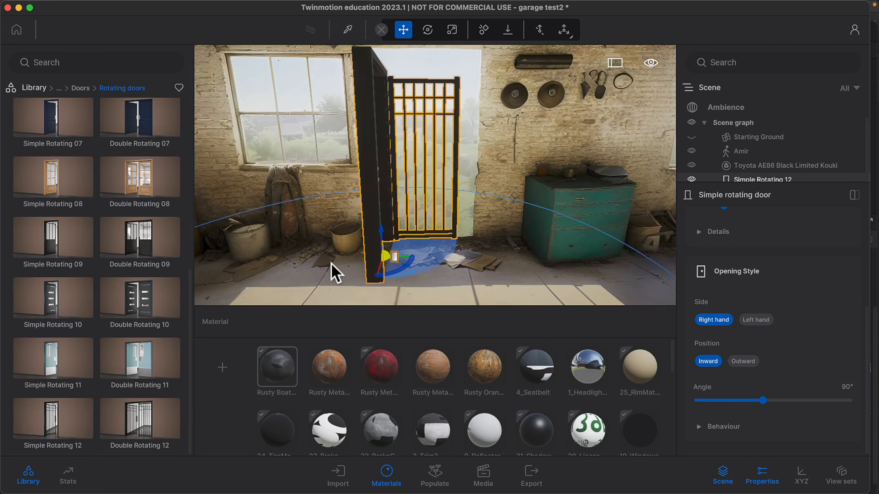
pyautogui.moveTo(404, 274)
pyautogui.moveTo(407, 270); pyautogui.dragTo(438, 251)
pyautogui.moveTo(390, 272); pyautogui.dragTo(430, 250)
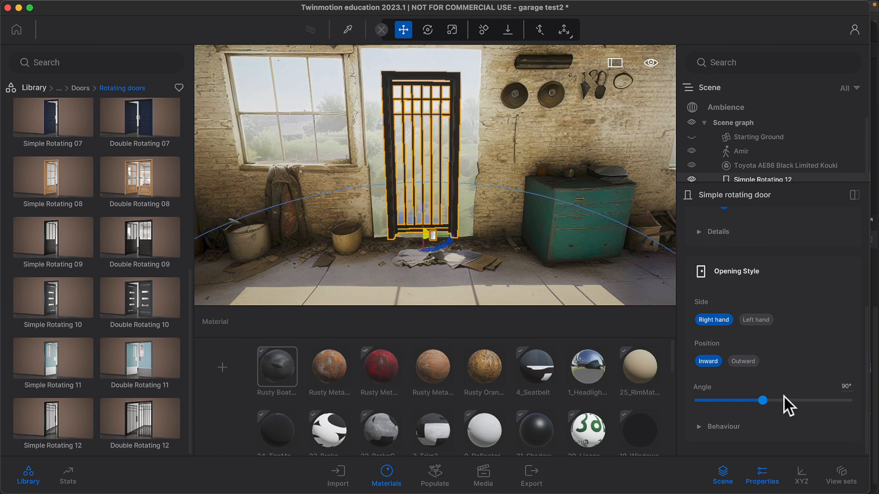
# Set the door's trigger radius to 1.2 m in its behaviour details
pyautogui.scroll(5, 782, 357)
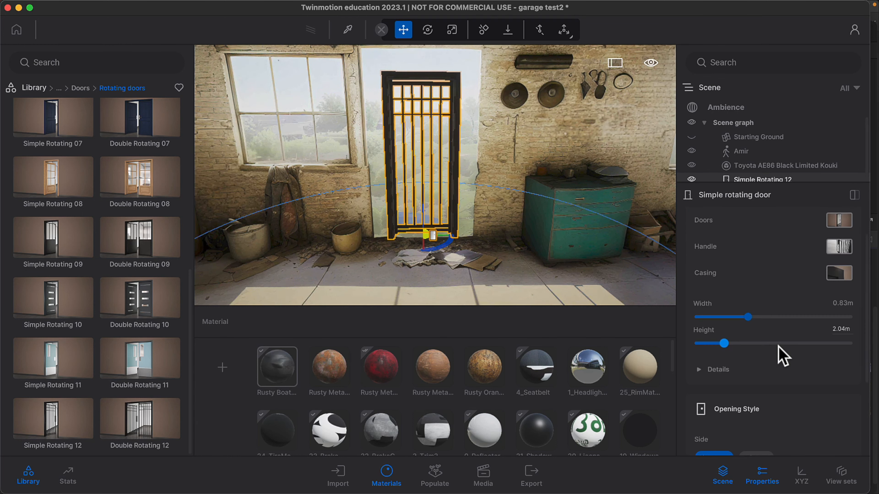
pyautogui.scroll(-5, 785, 325)
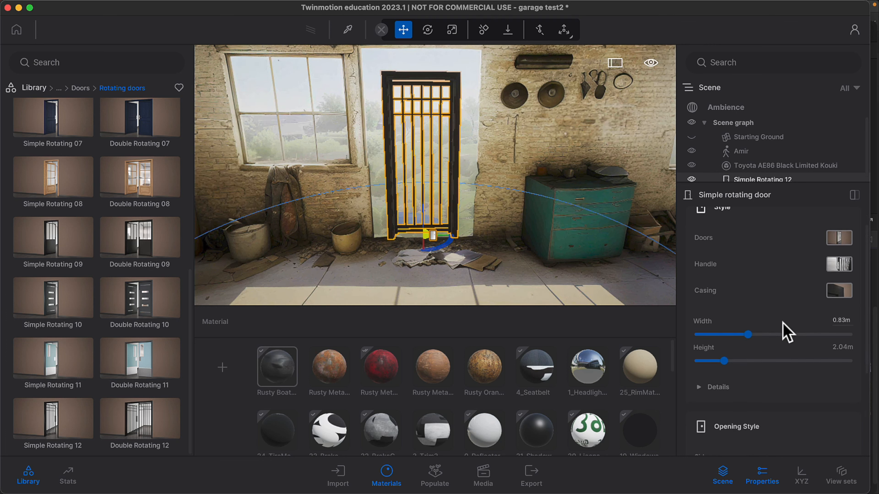
pyautogui.scroll(5, 786, 334)
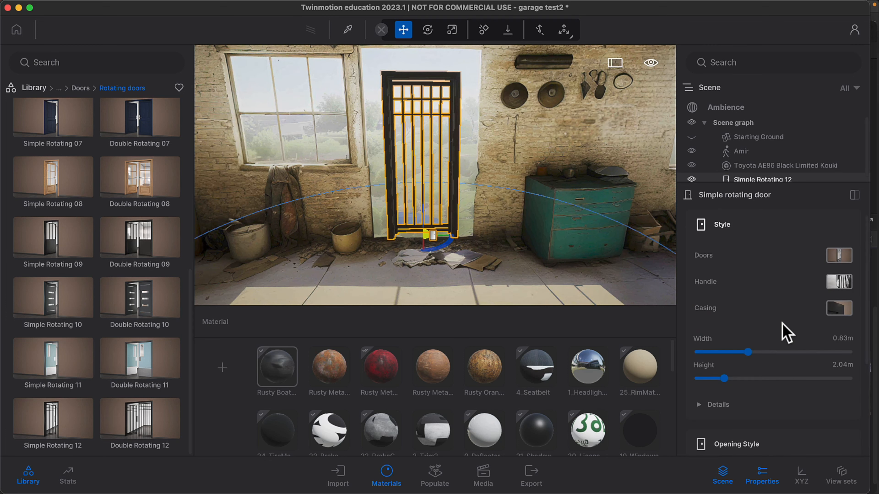
pyautogui.scroll(-5, 784, 334)
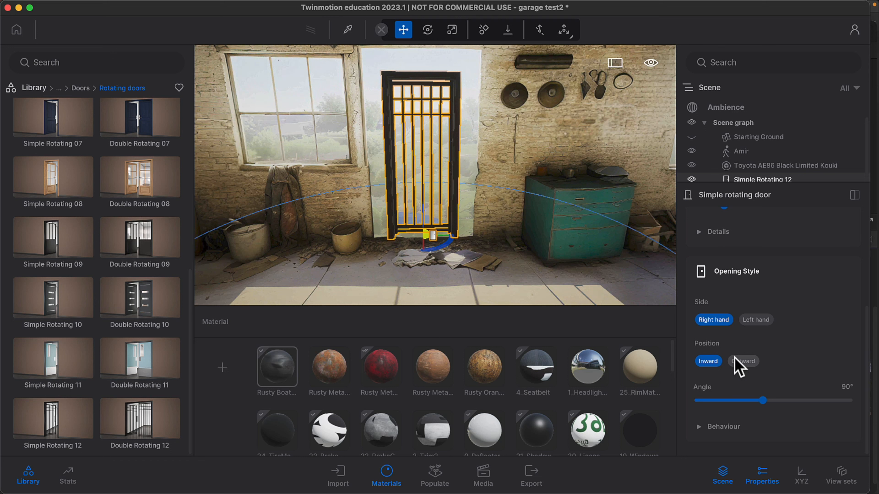
pyautogui.click(703, 427)
pyautogui.scroll(-3, 765, 333)
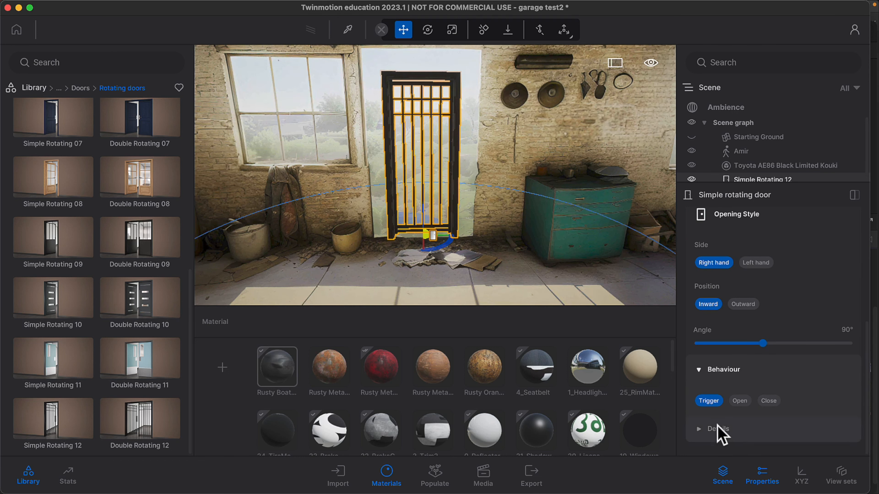
pyautogui.click(702, 430)
pyautogui.scroll(-5, 745, 322)
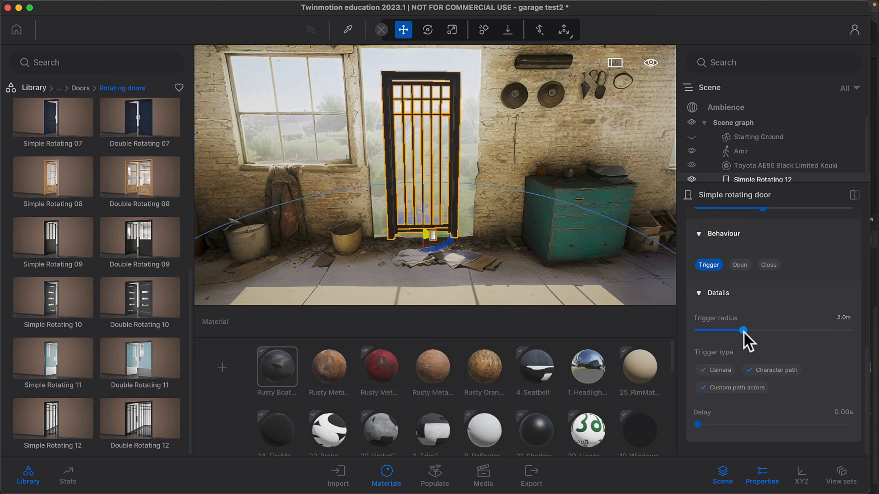
pyautogui.moveTo(744, 332); pyautogui.dragTo(715, 335)
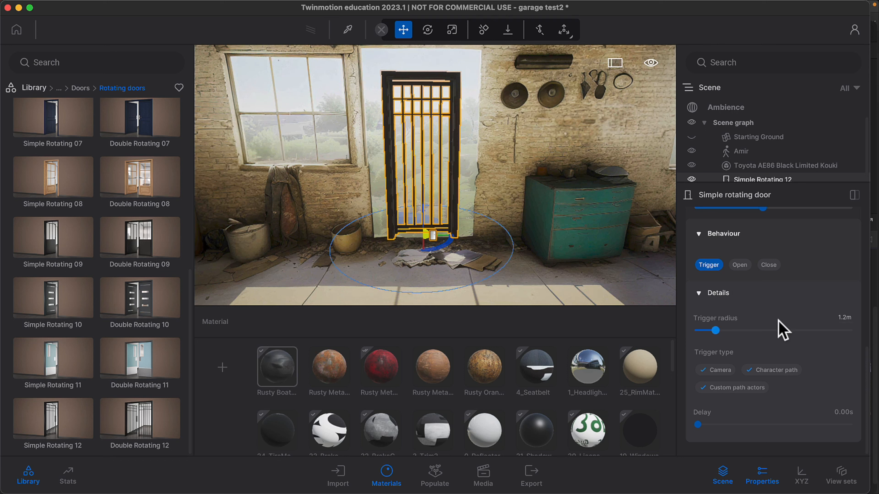
pyautogui.click(701, 295)
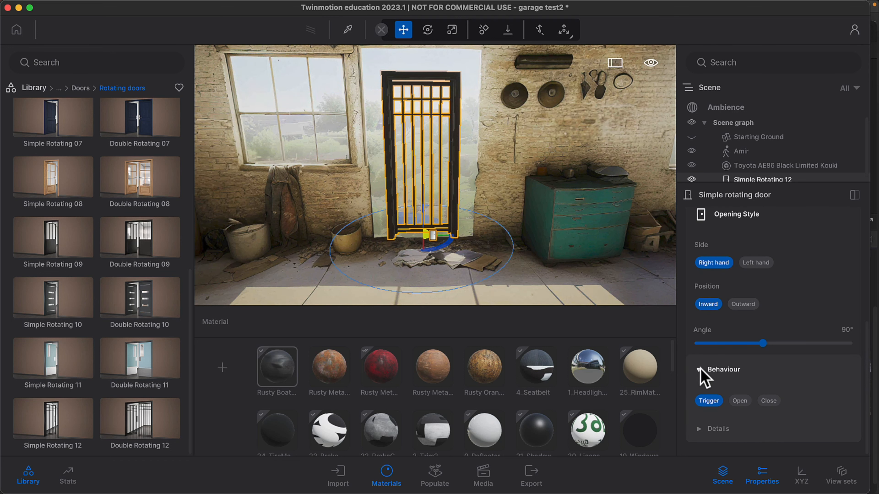
pyautogui.click(708, 371)
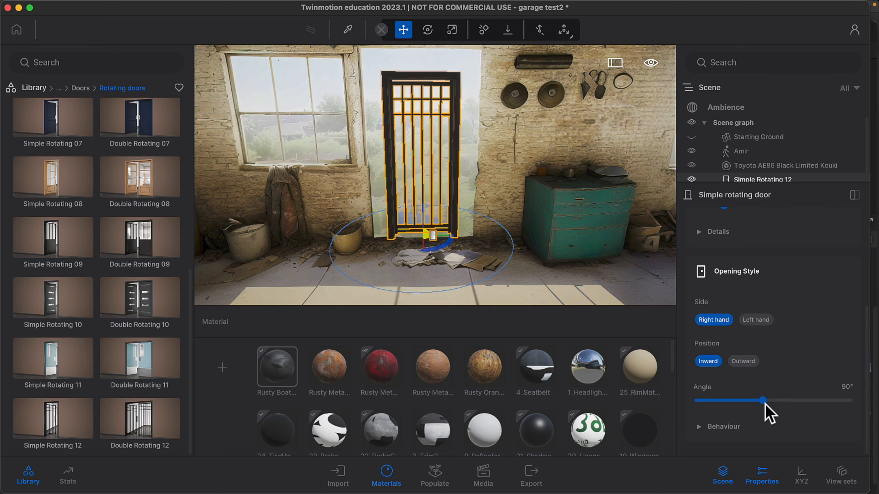
# Try the outward position and left-hand side for the door's opening, returning to inward and right hand
pyautogui.click(743, 361)
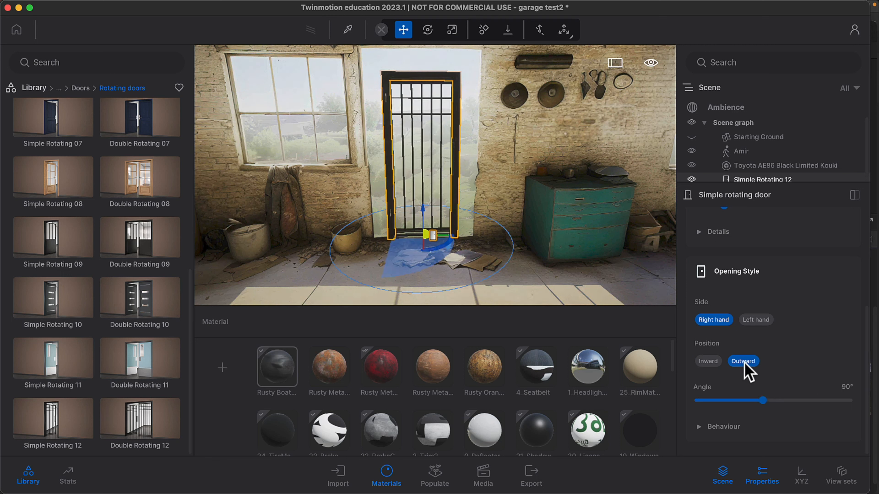
pyautogui.click(706, 361)
pyautogui.click(757, 316)
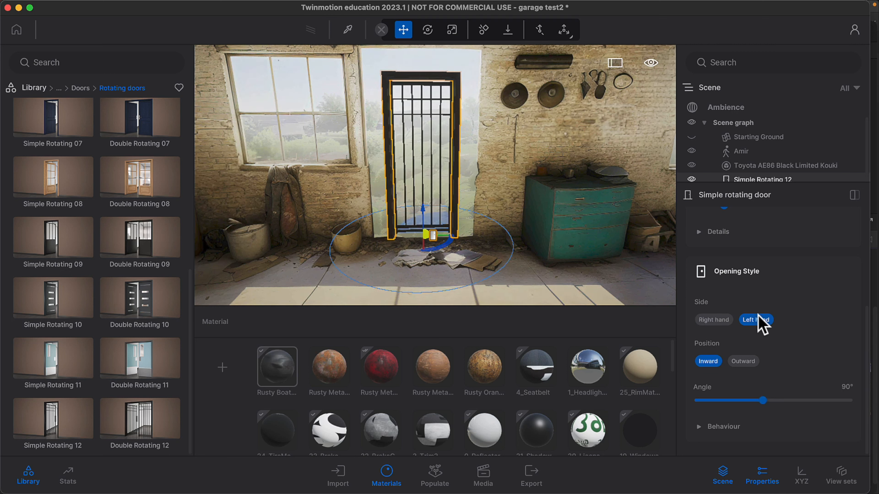
pyautogui.click(722, 315)
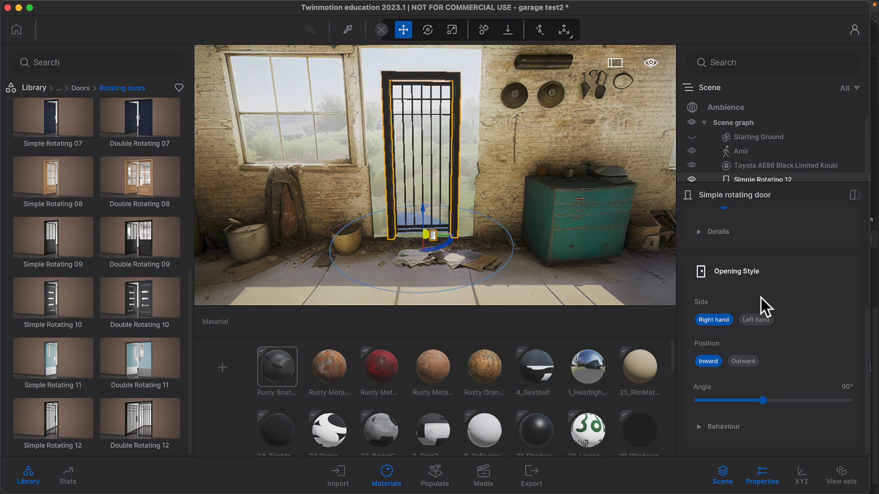
# Resize the door to fill the doorway, with a width of 1.27 m and a height of 2.34 m
pyautogui.scroll(5, 765, 306)
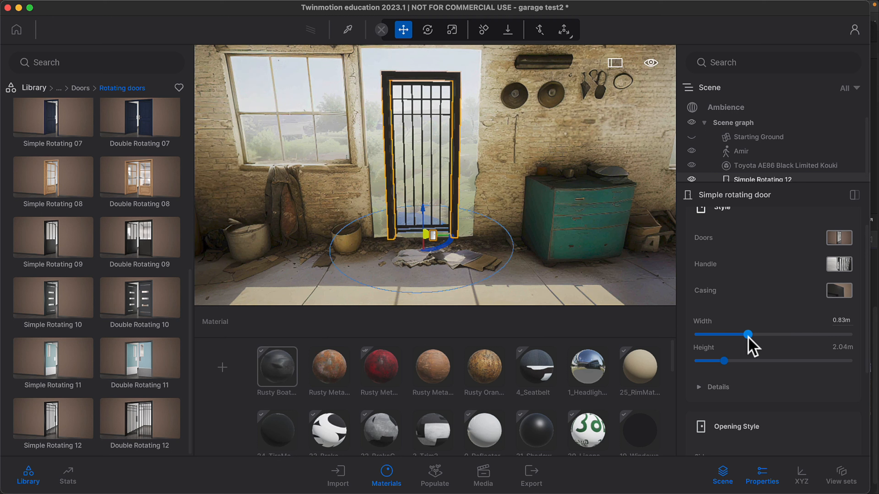
pyautogui.moveTo(749, 335); pyautogui.dragTo(827, 318)
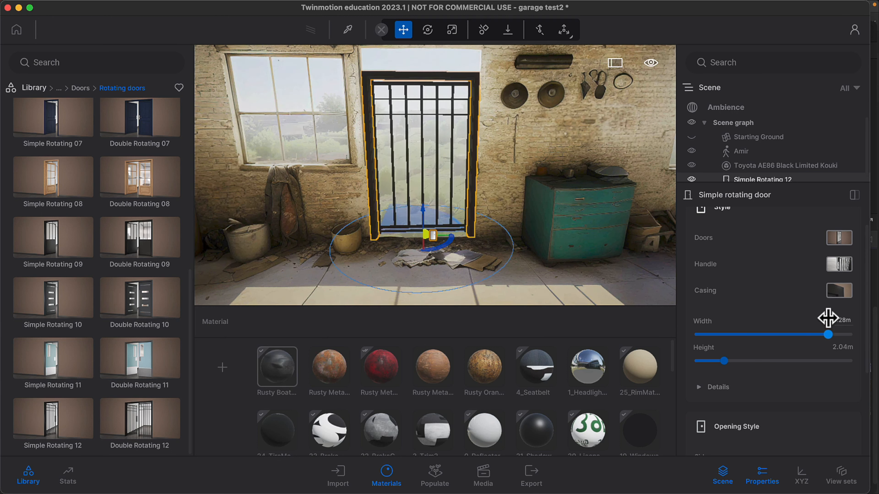
pyautogui.moveTo(719, 361); pyautogui.dragTo(756, 350)
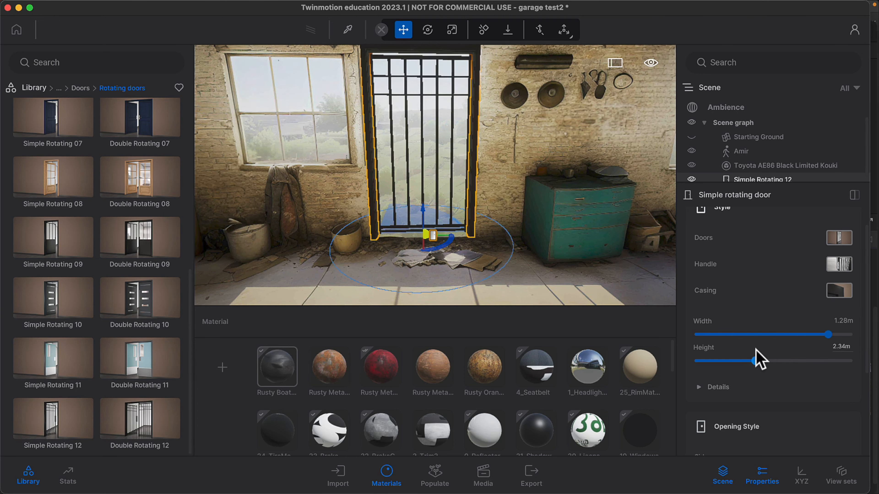
pyautogui.moveTo(534, 230); pyautogui.dragTo(534, 204, button='right')
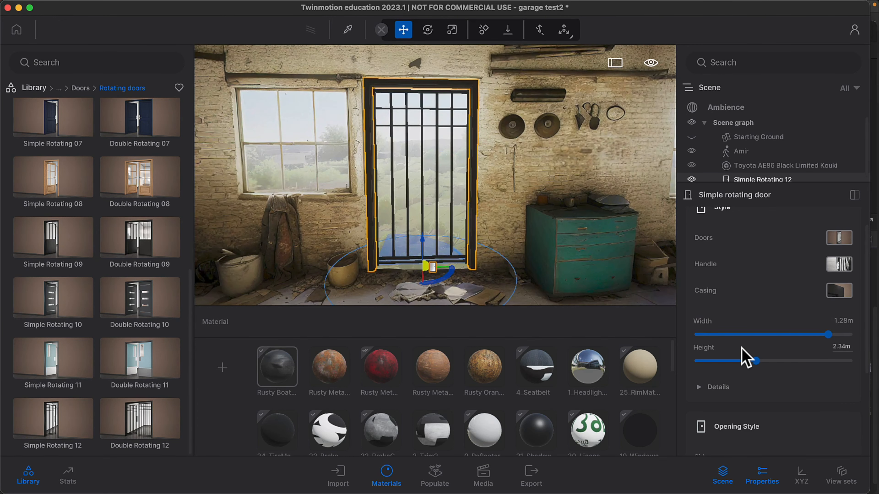
pyautogui.moveTo(828, 335); pyautogui.dragTo(826, 335)
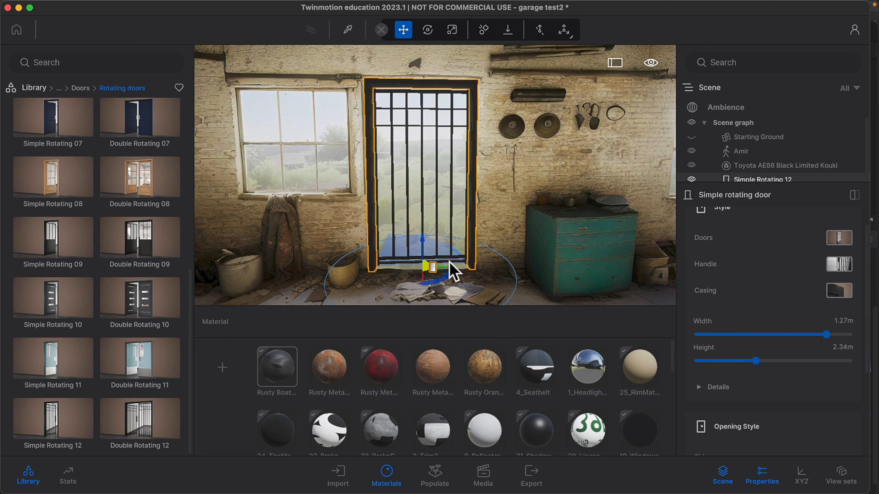
# Nudge the door about 0.06 m out of the wall toward the room and check its fit from other angles
pyautogui.moveTo(423, 276); pyautogui.dragTo(423, 275)
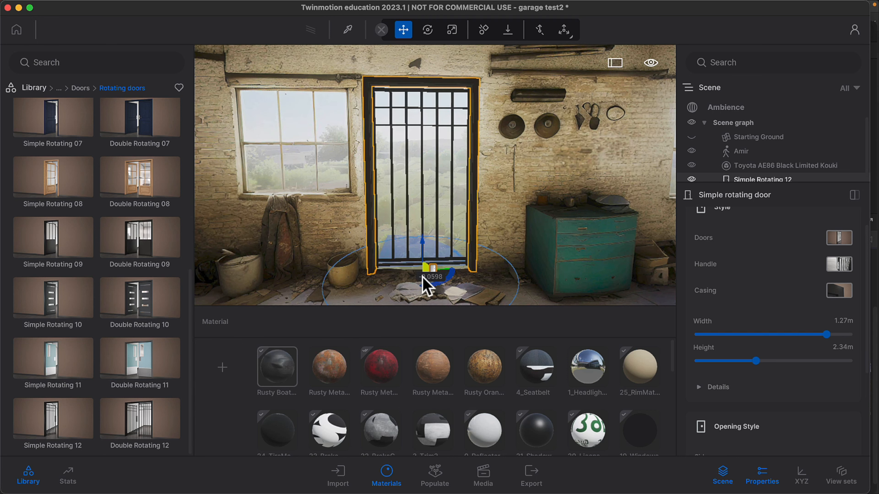
pyautogui.moveTo(423, 276); pyautogui.dragTo(312, 273, button='right')
pyautogui.moveTo(337, 222); pyautogui.dragTo(506, 220, button='right')
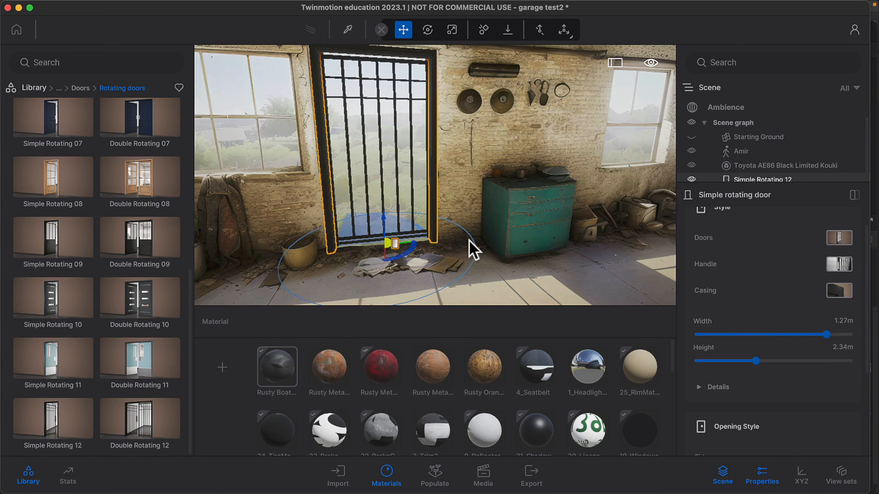
# Apply the Rusty Orange Metal Sheet material to the barred door and check the look around the room
pyautogui.click(464, 185)
pyautogui.moveTo(457, 201); pyautogui.dragTo(484, 201, button='right')
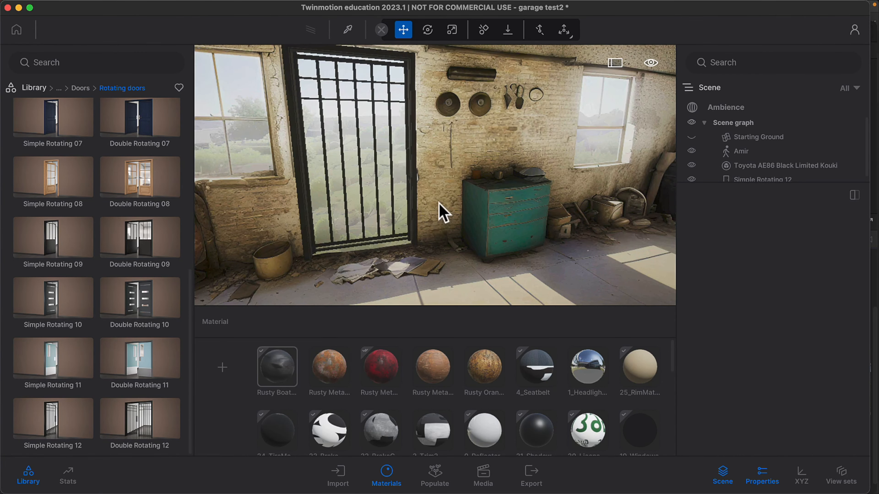
pyautogui.click(491, 374)
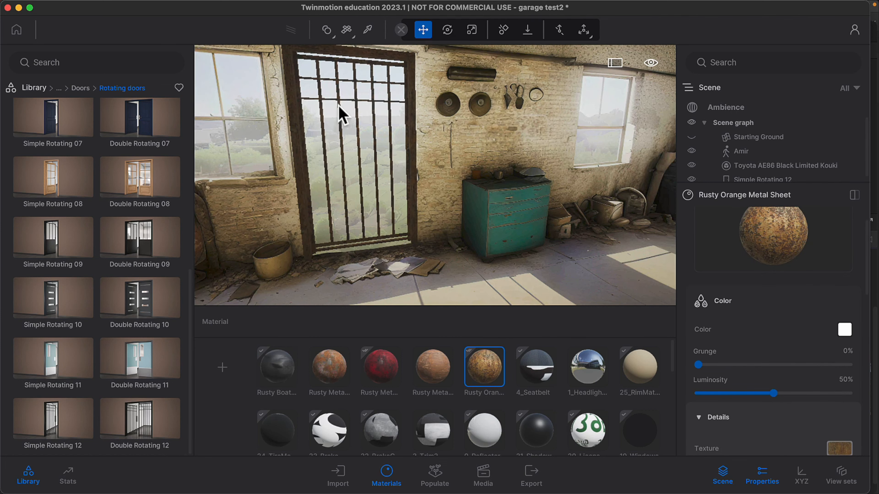
pyautogui.moveTo(393, 143); pyautogui.dragTo(308, 139, button='right')
pyautogui.moveTo(398, 166); pyautogui.dragTo(496, 193, button='right')
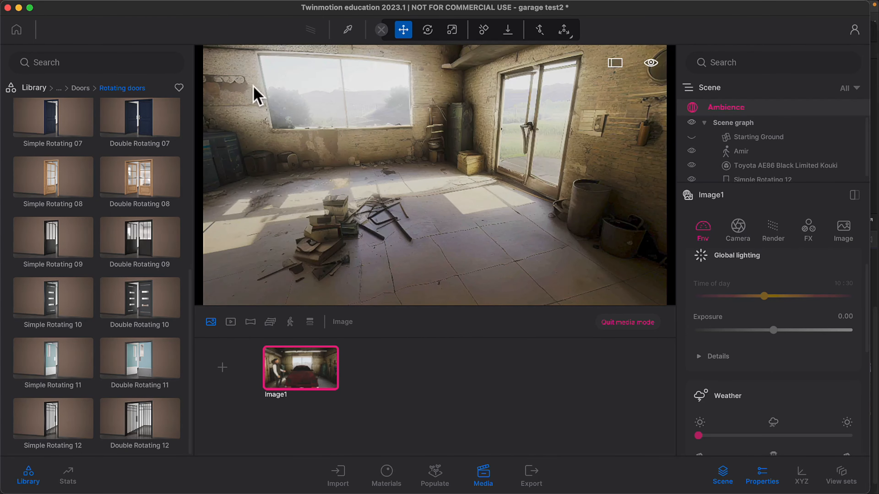
# Search the Megascans 3D assets for Barrel and place a Rusty Metal Barrel on the open garage floor
pyautogui.click(34, 88)
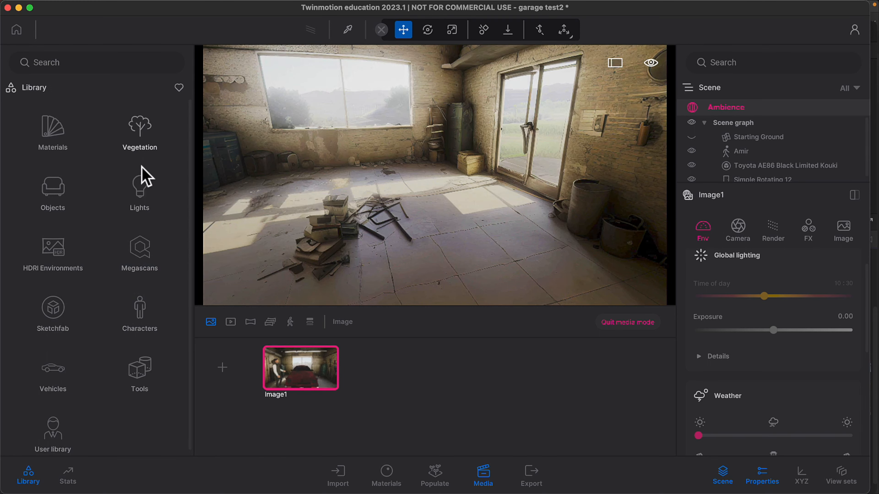
pyautogui.click(150, 260)
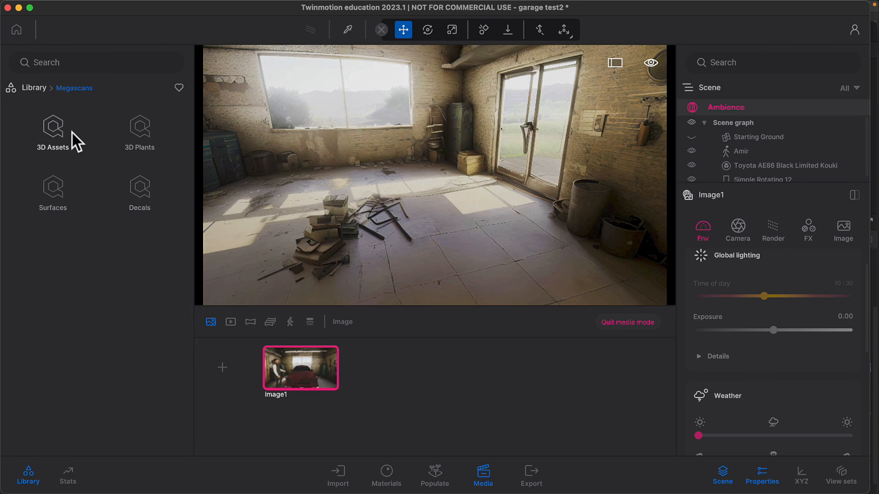
pyautogui.click(58, 135)
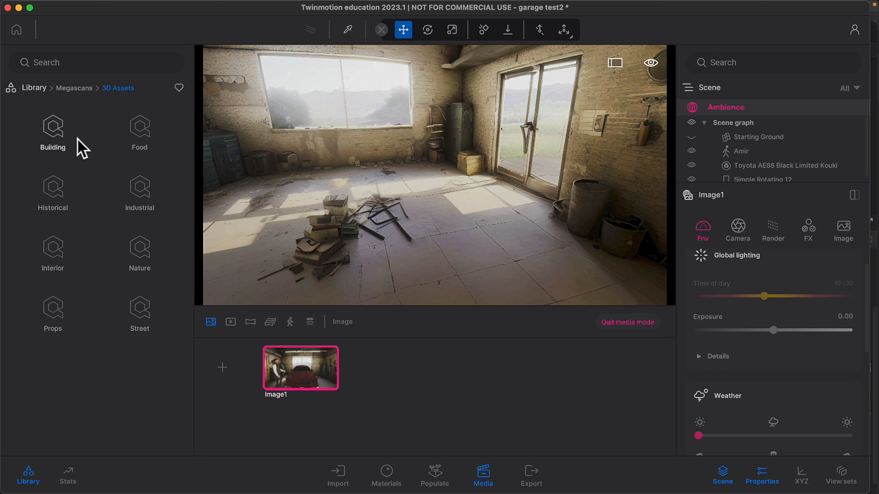
pyautogui.click(55, 133)
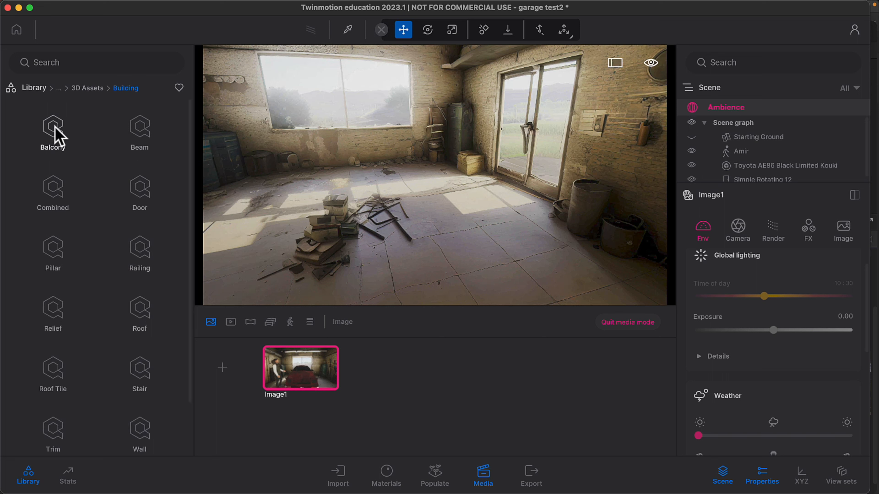
pyautogui.click(90, 89)
pyautogui.click(89, 65)
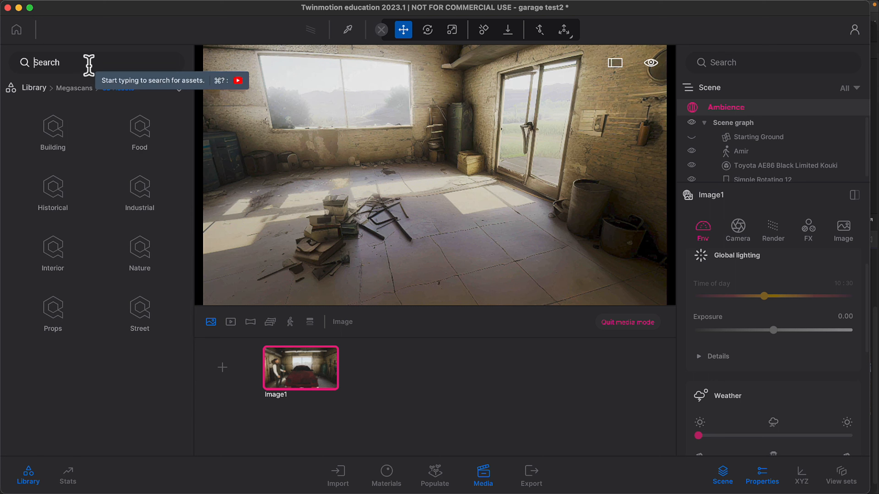
pyautogui.write('bar')
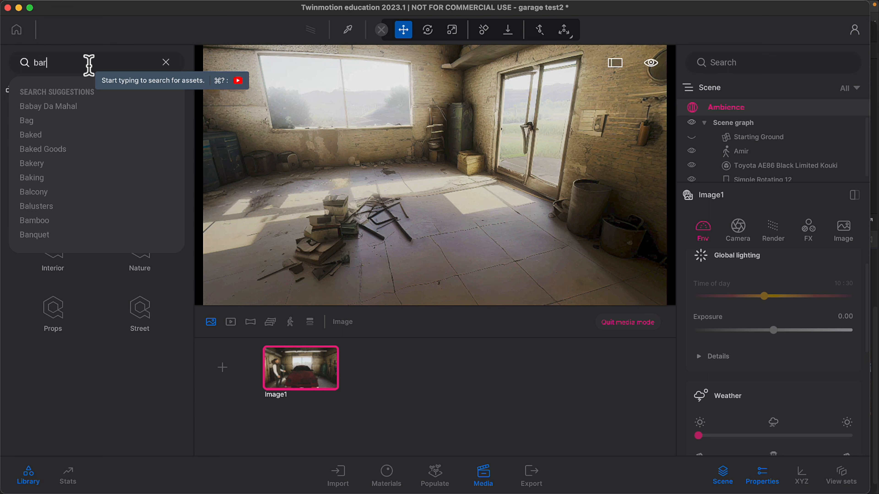
pyautogui.write('r')
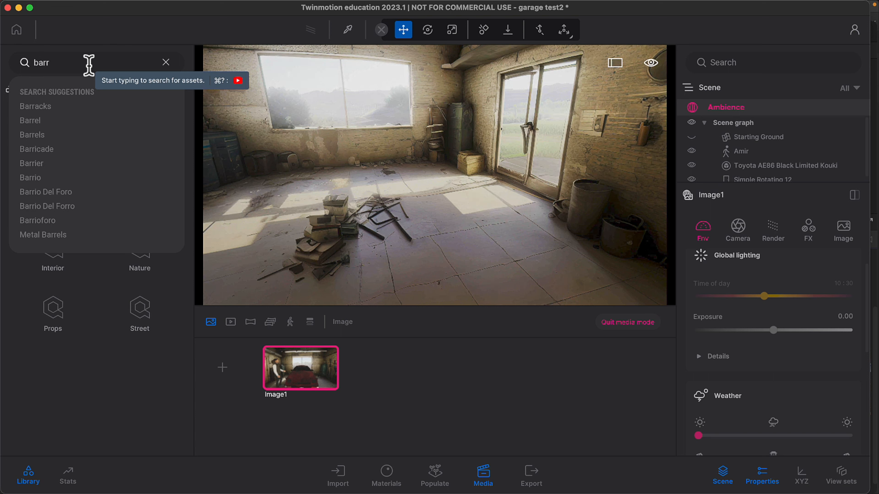
pyautogui.click(31, 121)
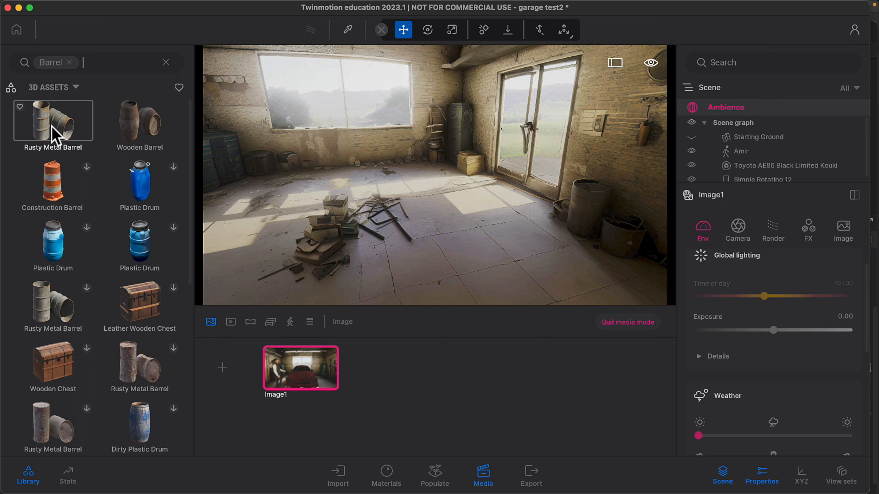
pyautogui.moveTo(58, 133); pyautogui.dragTo(443, 242)
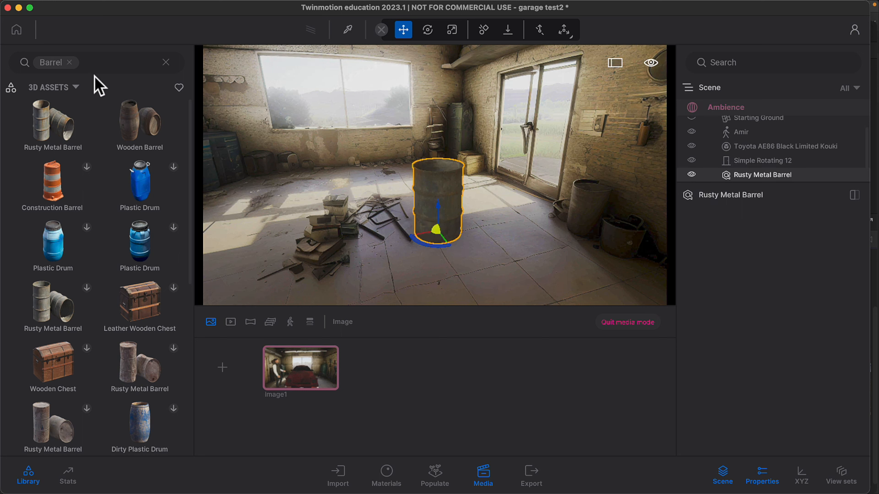
# Clear the barrel search and place the Fire with smoke particle effect from the library's objects on top of the barrel
pyautogui.click(34, 88)
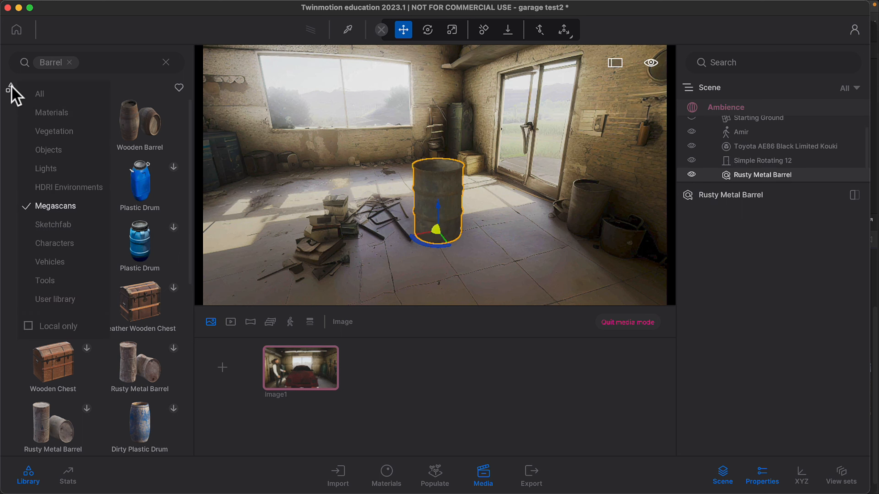
pyautogui.click(39, 93)
pyautogui.click(71, 63)
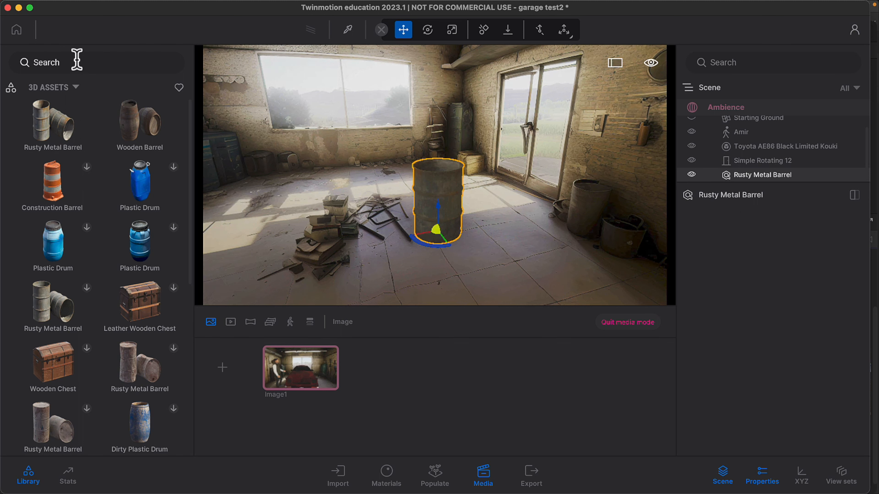
pyautogui.click(36, 88)
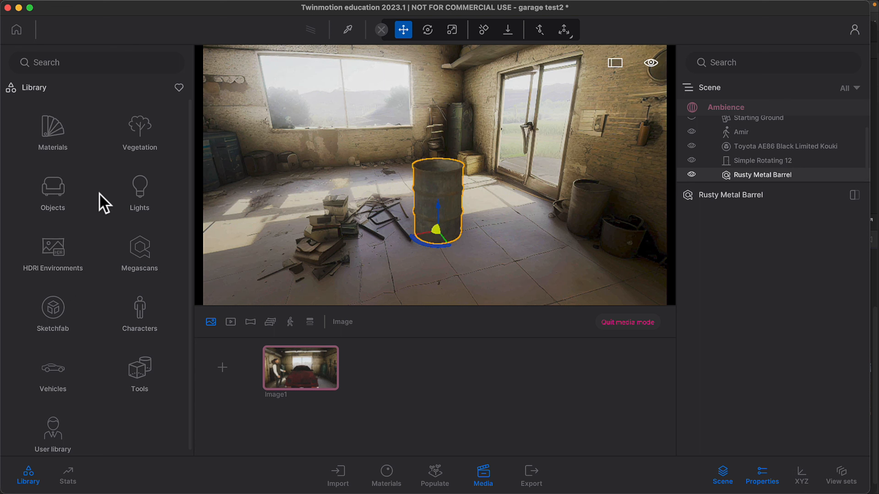
pyautogui.click(52, 197)
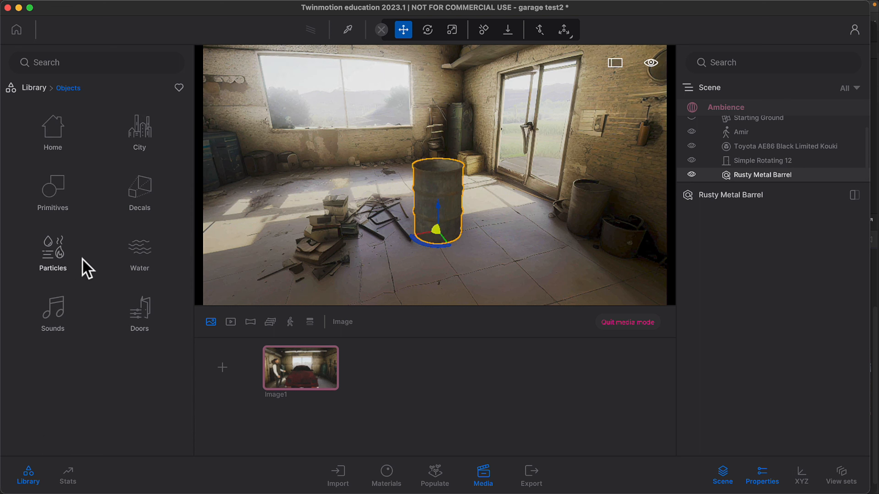
pyautogui.click(61, 258)
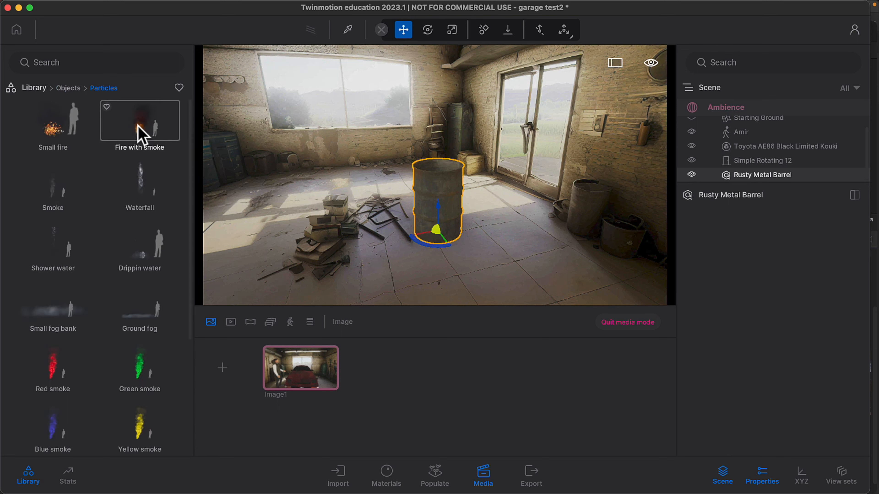
pyautogui.moveTo(145, 137)
pyautogui.mouseDown()
pyautogui.moveTo(225, 186)
pyautogui.moveTo(390, 229)
pyautogui.moveTo(471, 265)
pyautogui.moveTo(440, 227)
pyautogui.moveTo(447, 149)
pyautogui.mouseUp()
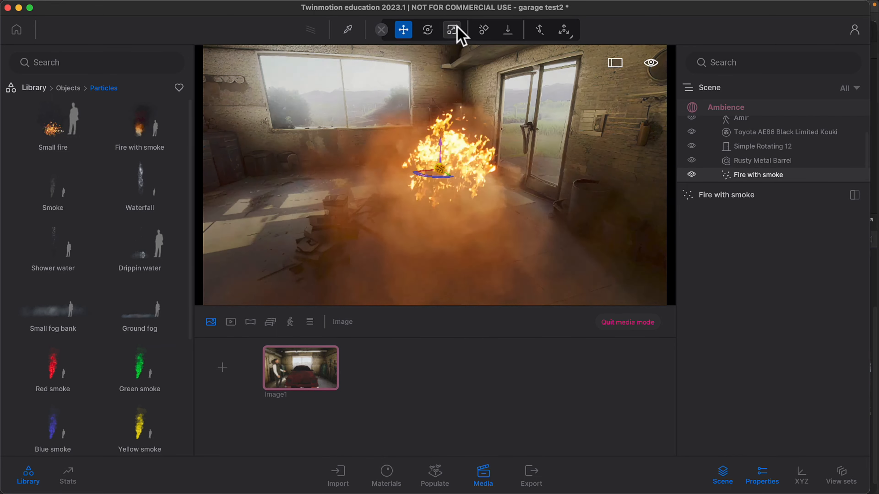
# Scale down the fire effect to fit the barrel and position it at the barrel's opening
pyautogui.click(452, 30)
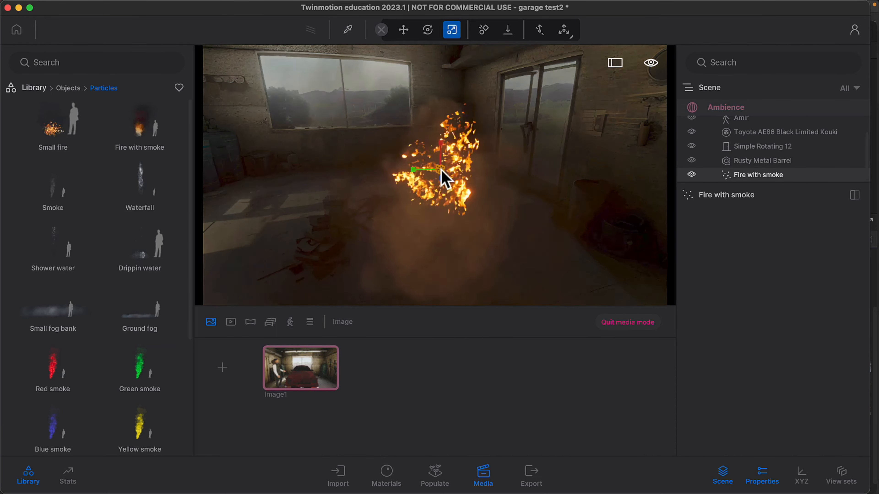
pyautogui.keyDown('shift'); pyautogui.moveTo(442, 177); pyautogui.dragTo(439, 174, button='middle'); pyautogui.keyUp('shift')
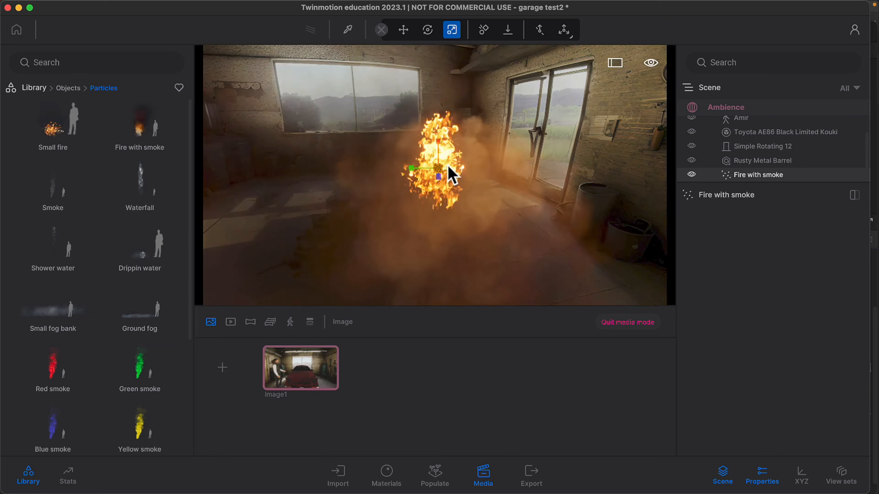
pyautogui.click(428, 31)
pyautogui.click(403, 33)
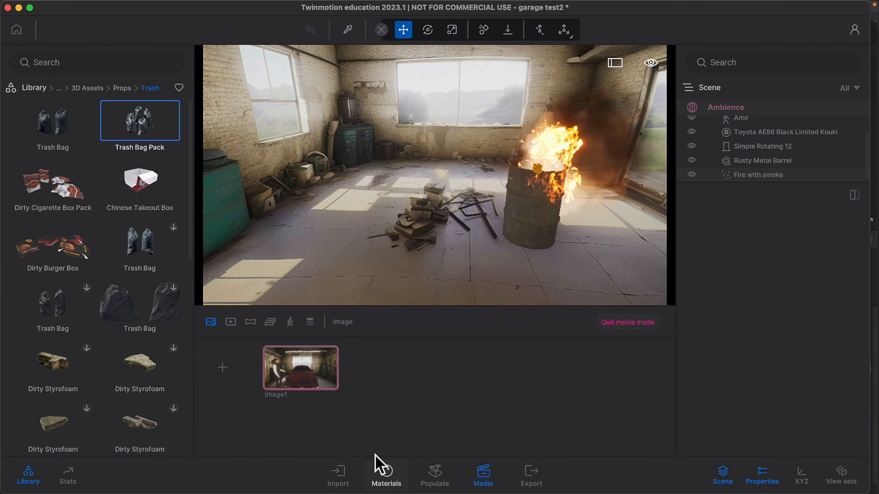
# Place the Megascans Trash Bag Pack on the floor and gather its four bags close together near the cabinets
pyautogui.moveTo(136, 136)
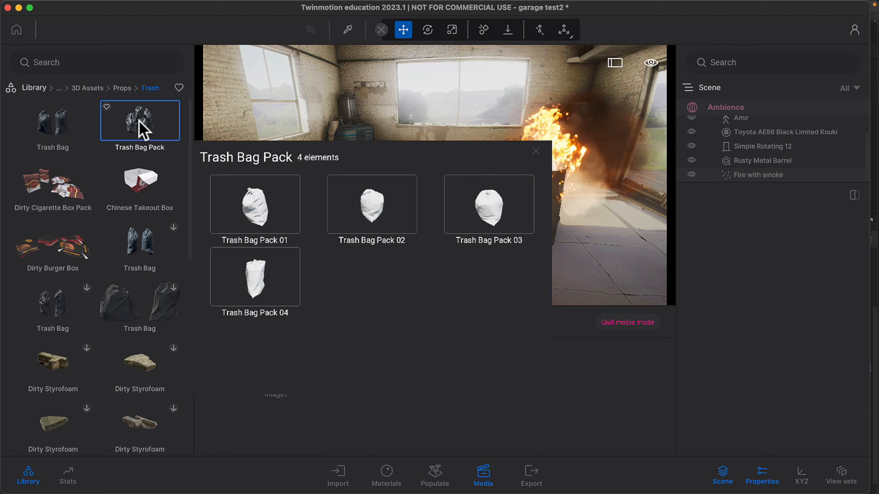
pyautogui.moveTo(143, 130); pyautogui.dragTo(380, 228)
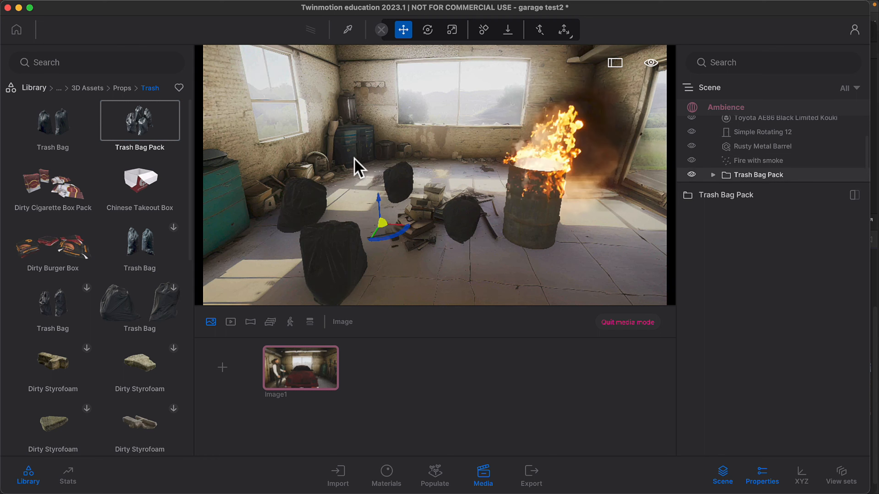
pyautogui.click(463, 229)
pyautogui.moveTo(443, 240); pyautogui.dragTo(398, 189)
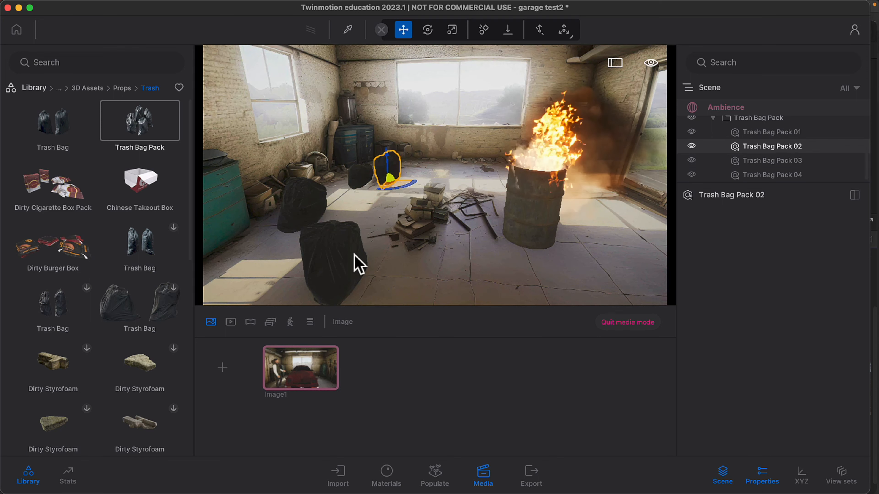
pyautogui.click(331, 246)
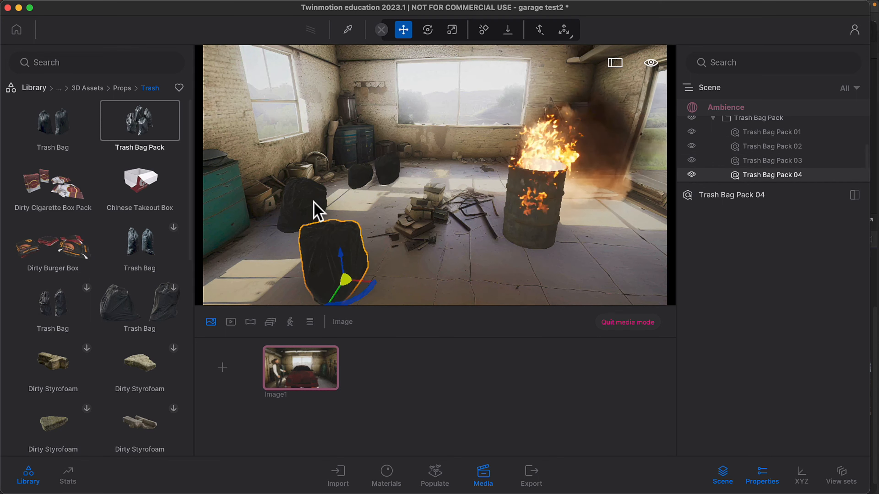
pyautogui.click(313, 198)
pyautogui.moveTo(306, 210); pyautogui.dragTo(341, 197)
pyautogui.click(342, 261)
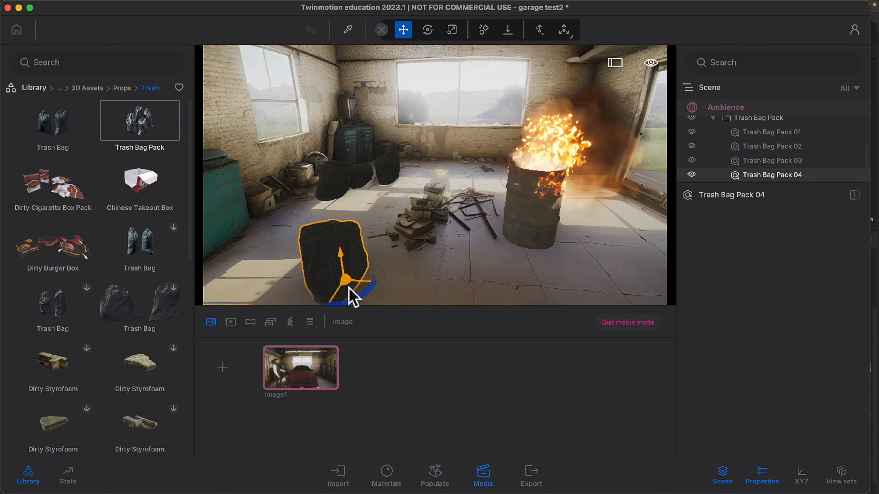
pyautogui.moveTo(349, 289); pyautogui.dragTo(380, 207)
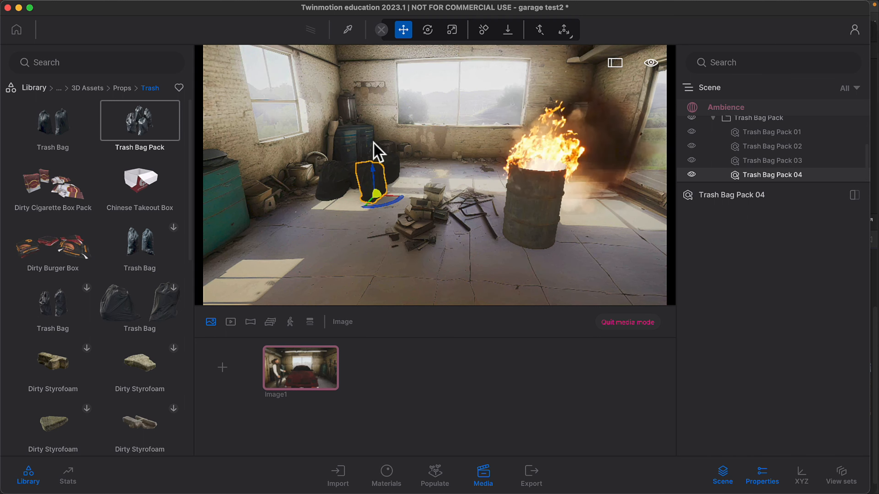
# Raise each of the four trash bags off the floor to about the height of the cabinet tops
pyautogui.moveTo(374, 169); pyautogui.dragTo(391, 91)
pyautogui.click(388, 156)
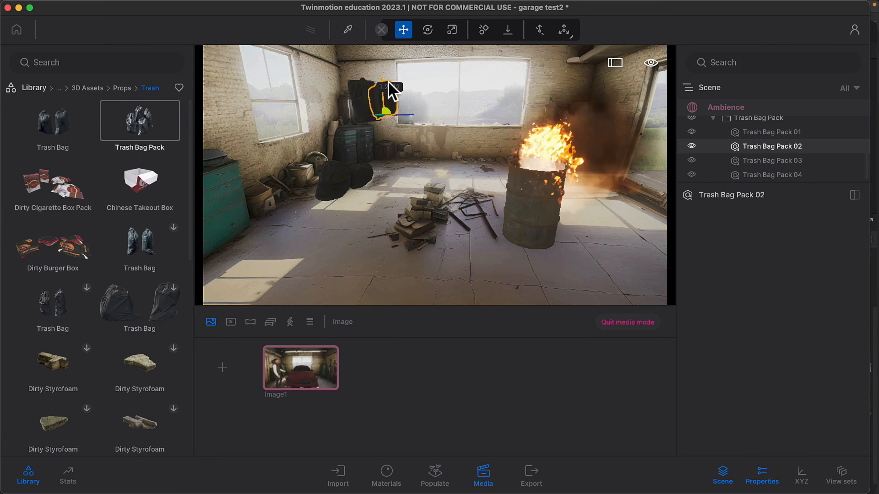
pyautogui.click(362, 173)
pyautogui.moveTo(360, 148); pyautogui.dragTo(351, 83)
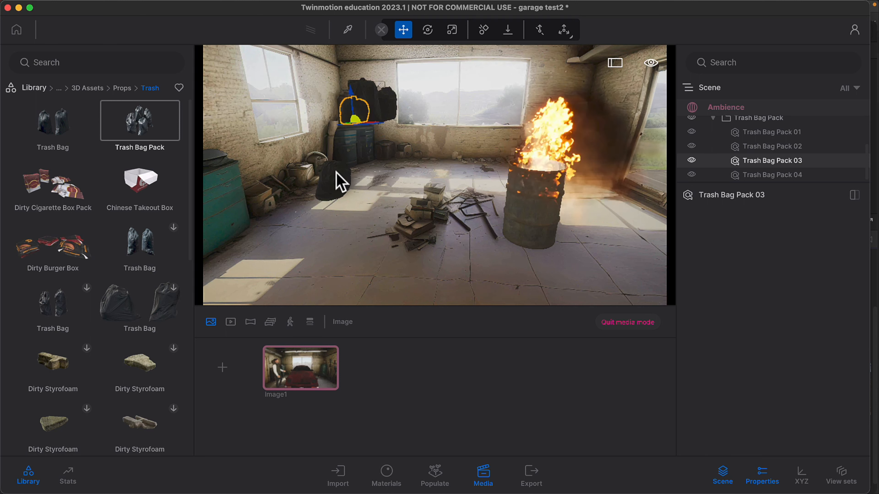
pyautogui.click(336, 173)
pyautogui.moveTo(334, 173); pyautogui.dragTo(347, 111)
# Try dropping all four raised trash bags together with the Gravity tool
pyautogui.keyDown('super'); pyautogui.click(349, 108); pyautogui.keyUp('super')
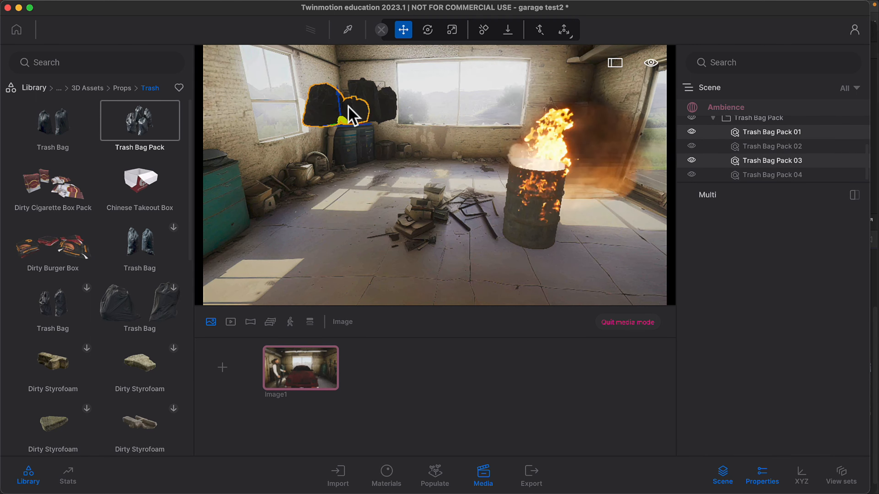
pyautogui.keyDown('super'); pyautogui.click(365, 90); pyautogui.keyUp('super')
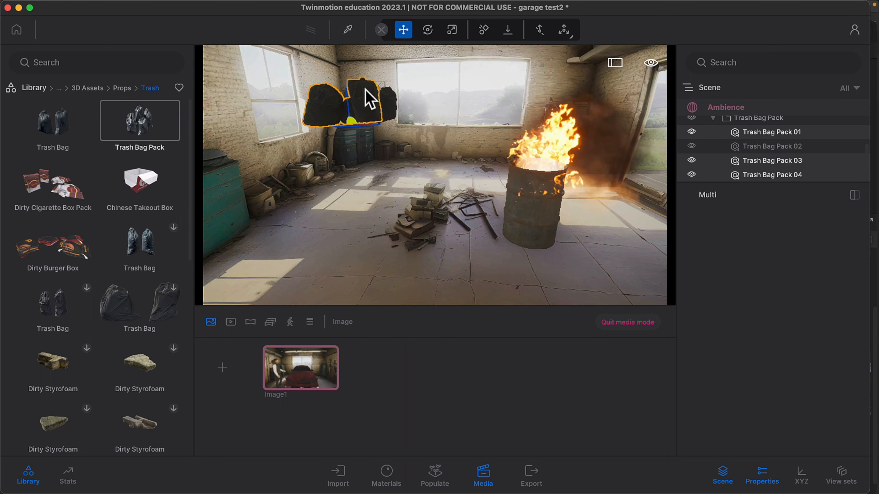
pyautogui.keyDown('super'); pyautogui.click(393, 103); pyautogui.keyUp('super')
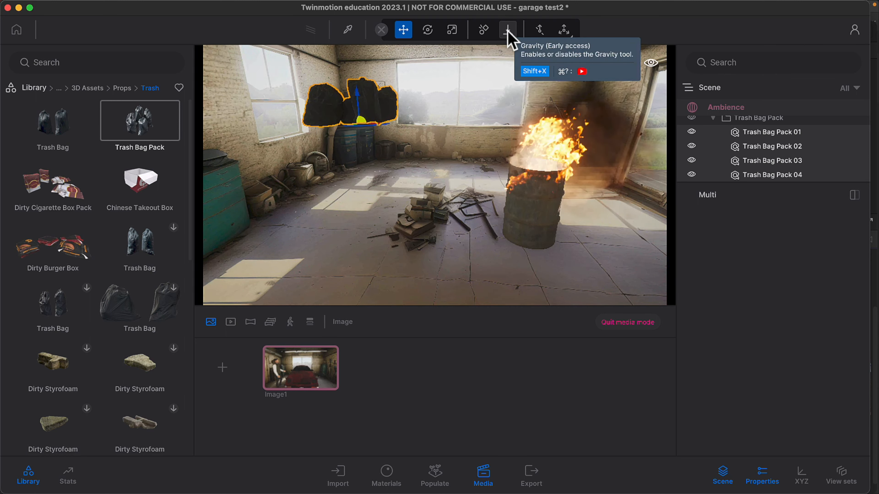
pyautogui.scroll(5, 737, 154)
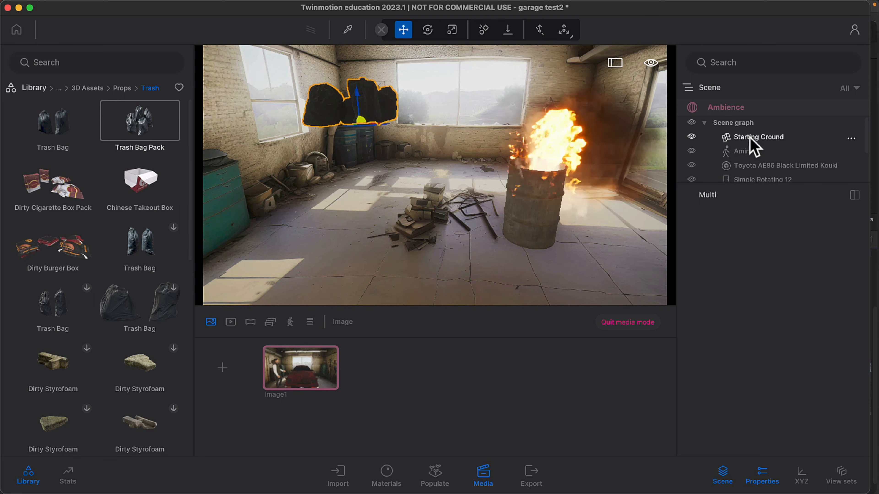
pyautogui.click(507, 34)
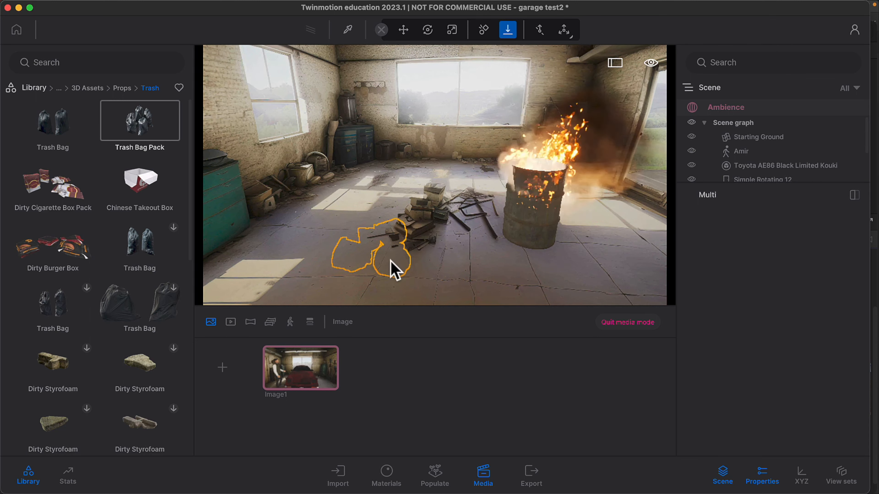
# Select the Starting Ground and raise it slightly toward the garage floor level
pyautogui.click(734, 138)
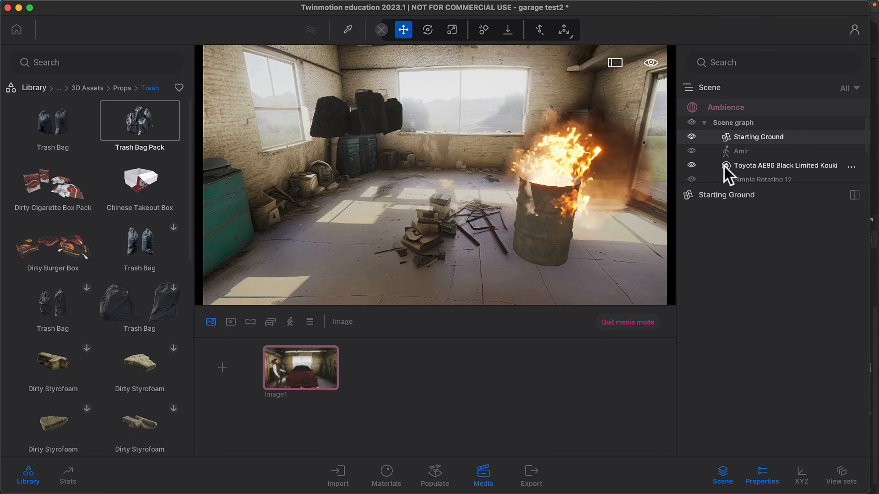
pyautogui.doubleClick(762, 138)
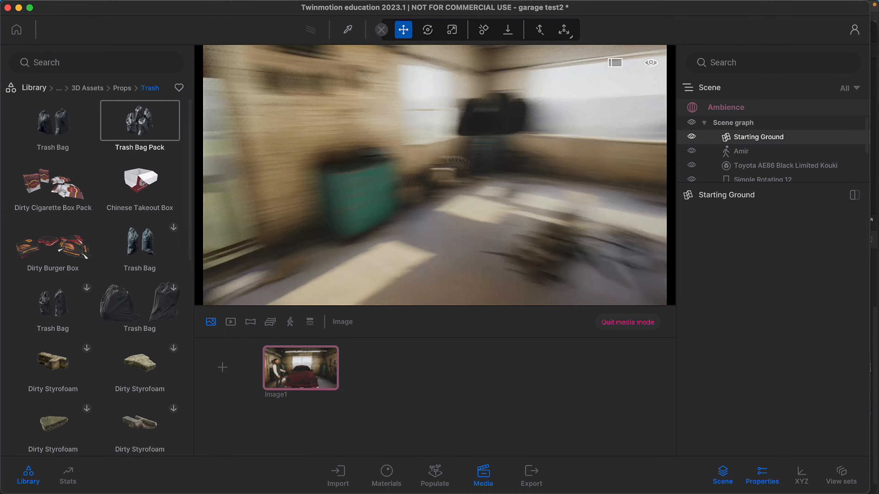
pyautogui.moveTo(553, 175); pyautogui.dragTo(442, 197)
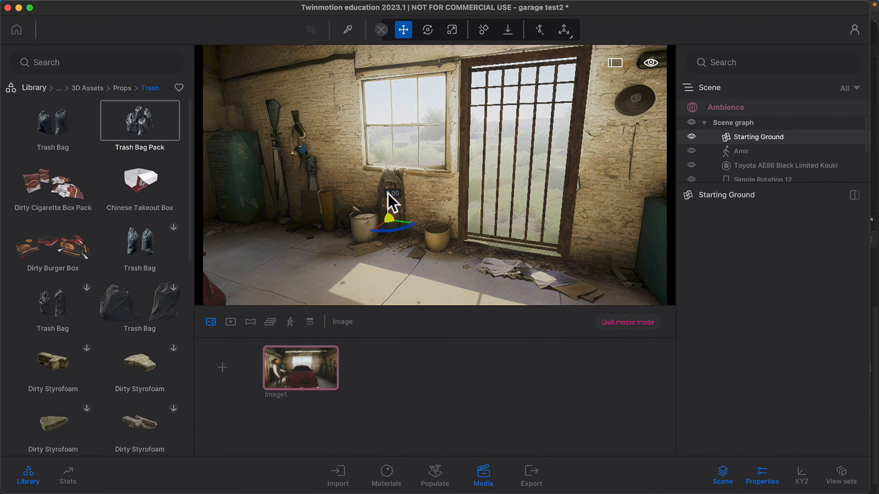
pyautogui.moveTo(387, 194); pyautogui.dragTo(391, 155)
pyautogui.moveTo(399, 237); pyautogui.dragTo(491, 232, button='right')
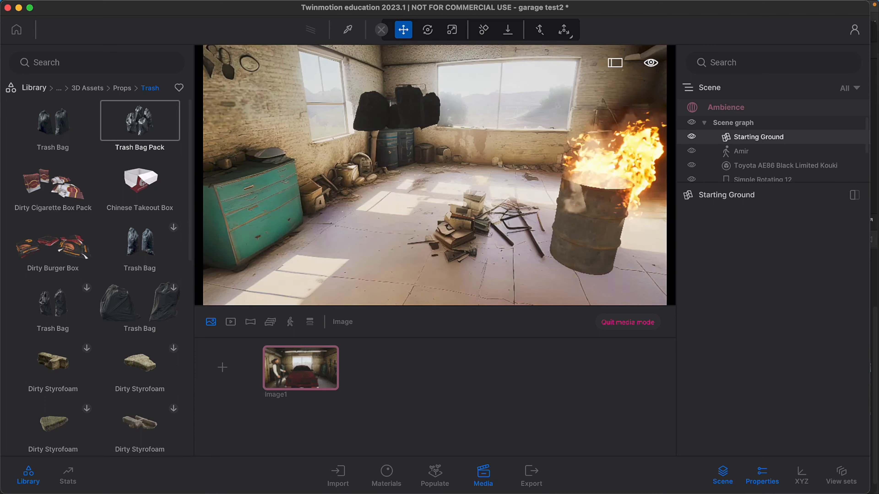
# Select all four raised trash bags and drop them together onto the floor with the Gravity tool
pyautogui.click(370, 120)
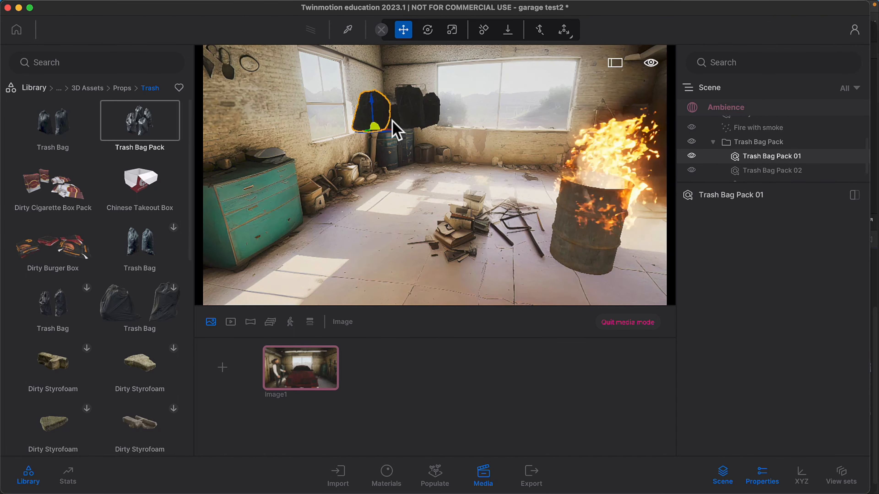
pyautogui.moveTo(395, 130); pyautogui.dragTo(395, 130)
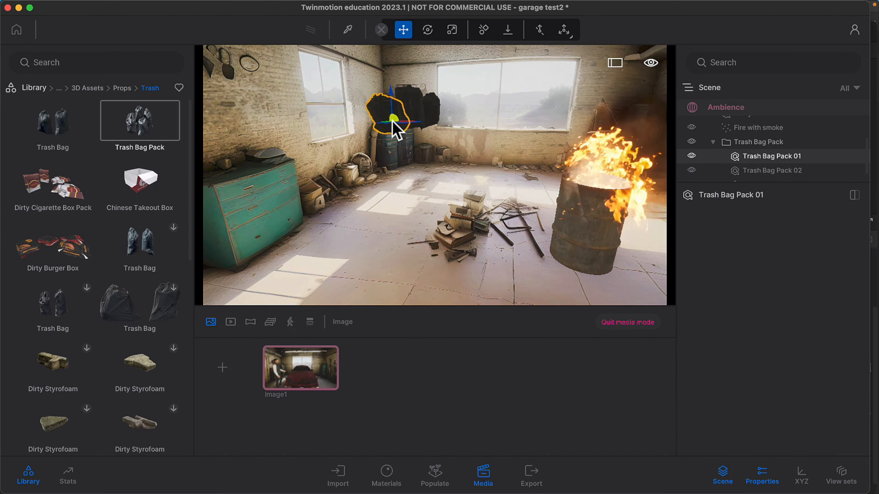
pyautogui.press('super+z')
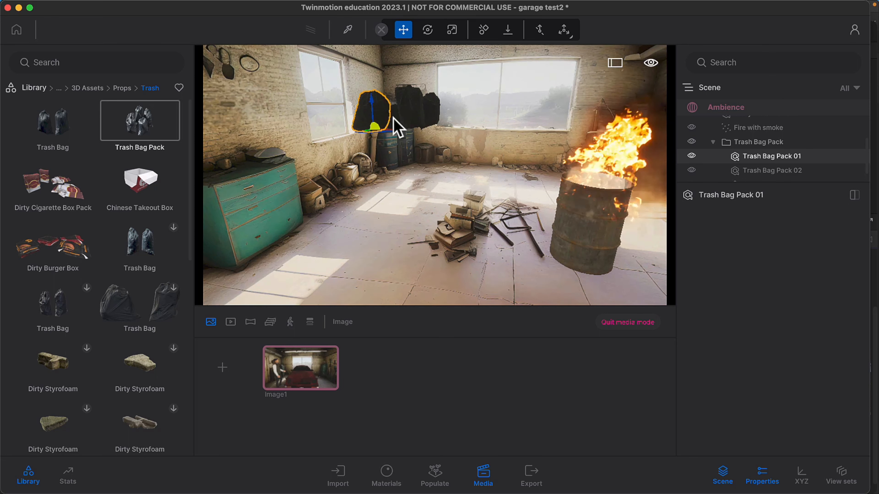
pyautogui.keyDown('super'); pyautogui.click(393, 116); pyautogui.keyUp('super')
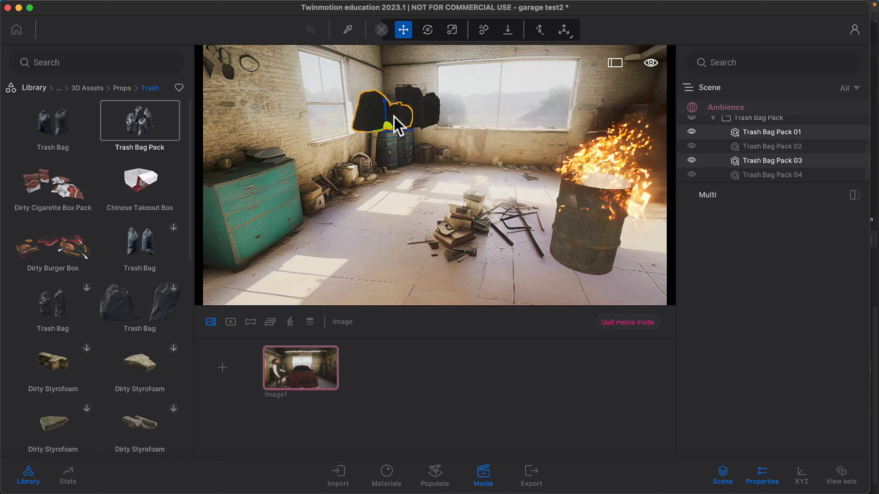
pyautogui.keyDown('super'); pyautogui.click(410, 97); pyautogui.keyUp('super')
pyautogui.keyDown('super'); pyautogui.click(433, 110); pyautogui.keyUp('super')
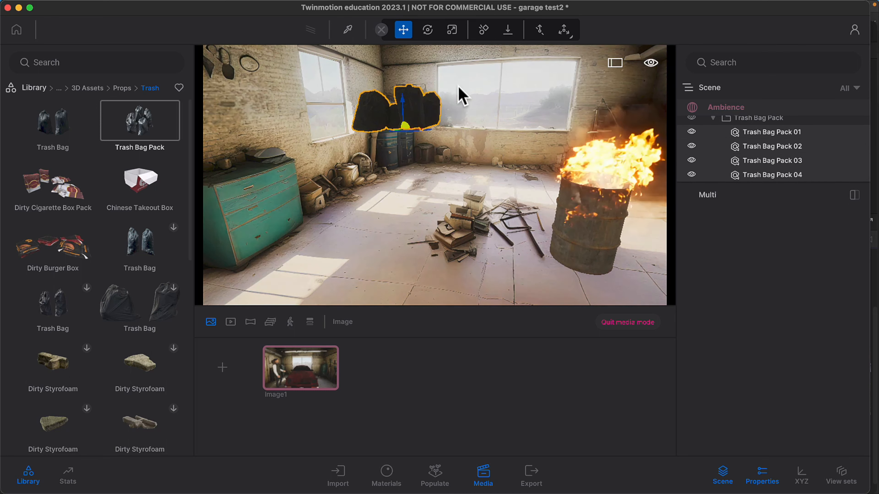
pyautogui.click(507, 31)
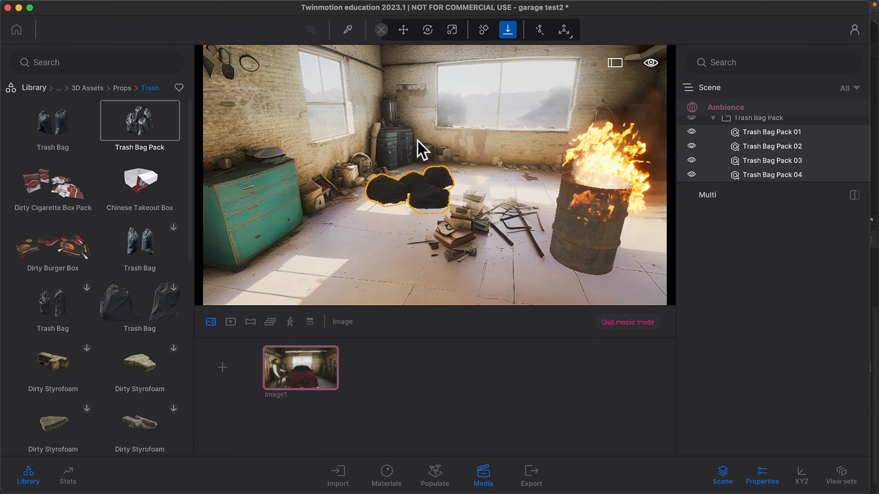
pyautogui.press('Escape')
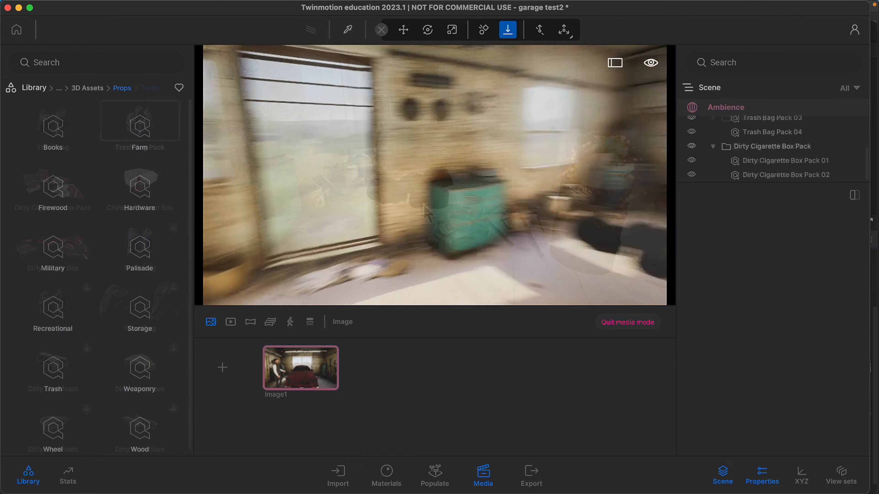
# Create a panorama from a view facing the trash bags and burning barrel, and check its format settings
pyautogui.moveTo(424, 204); pyautogui.dragTo(259, 222, button='right')
pyautogui.moveTo(450, 187)
pyautogui.mouseDown(button='right')
pyautogui.moveTo(266, 182)
pyautogui.moveTo(384, 191)
pyautogui.moveTo(405, 183)
pyautogui.moveTo(350, 181)
pyautogui.moveTo(384, 184)
pyautogui.mouseUp(button='right')
pyautogui.moveTo(457, 138); pyautogui.dragTo(465, 139, button='right')
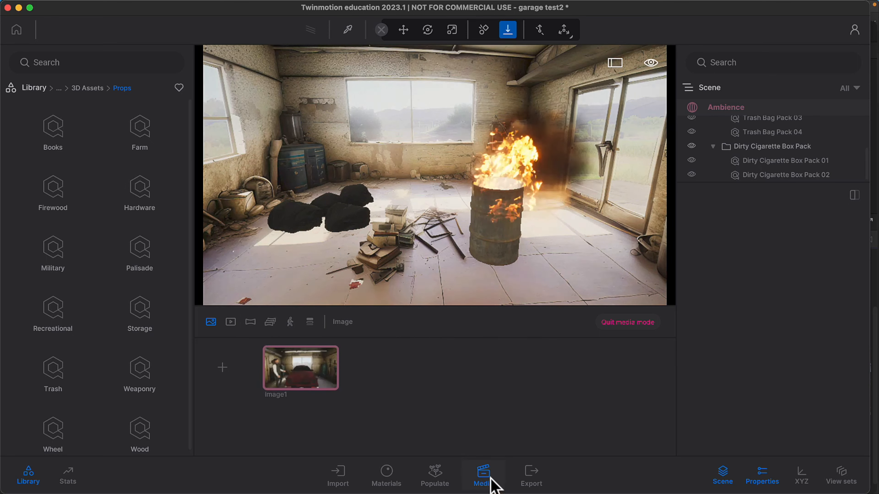
pyautogui.click(250, 323)
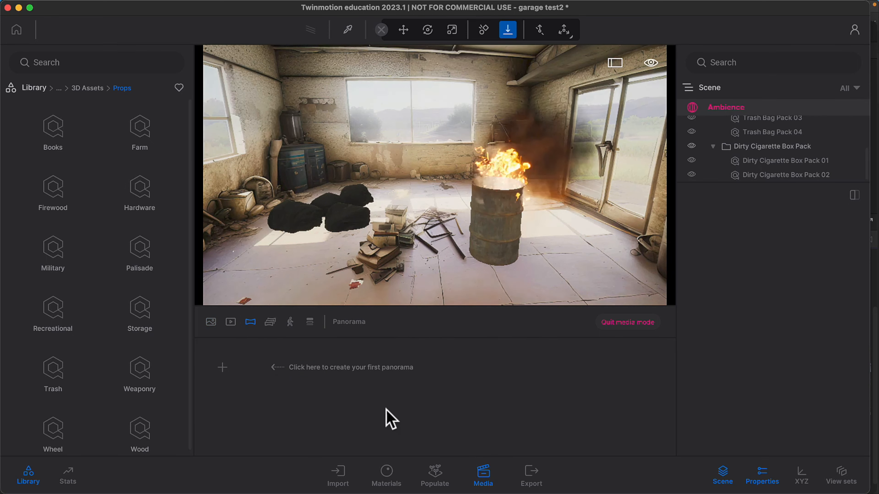
pyautogui.click(226, 370)
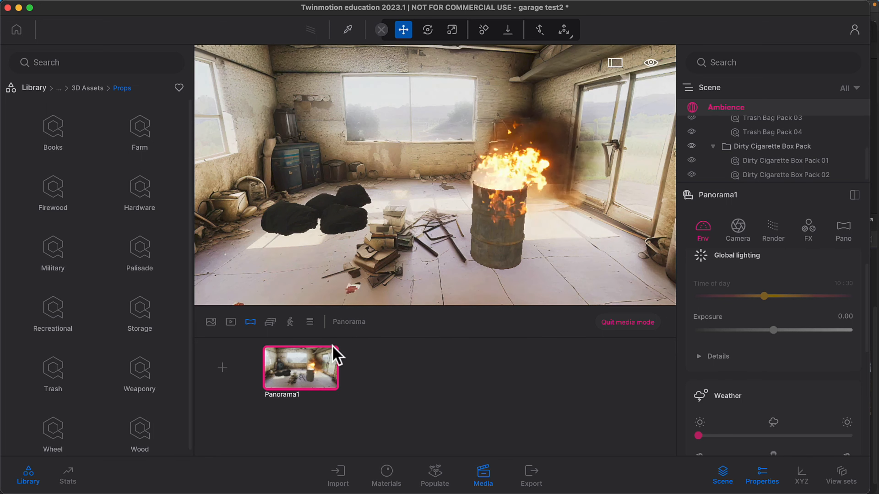
pyautogui.moveTo(317, 370)
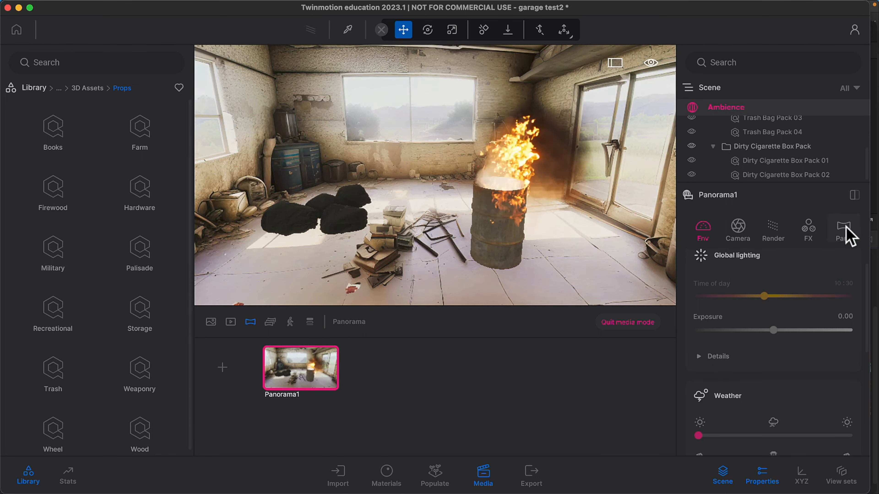
pyautogui.click(846, 234)
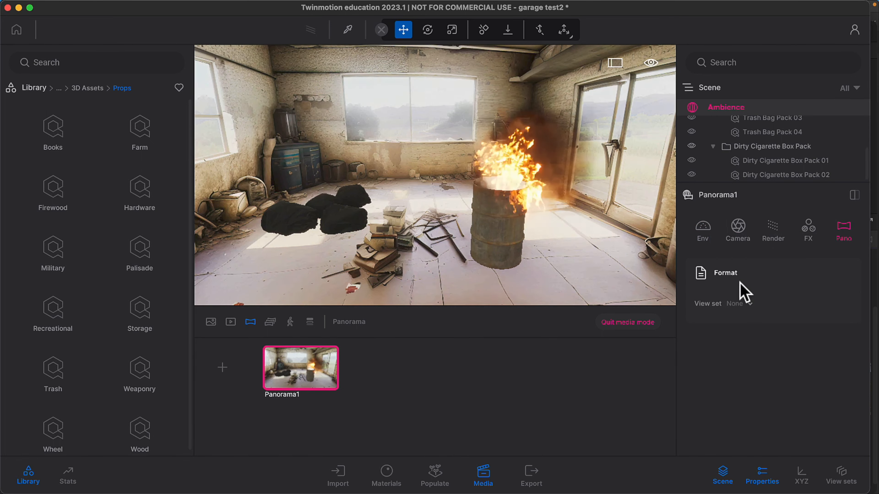
pyautogui.click(727, 274)
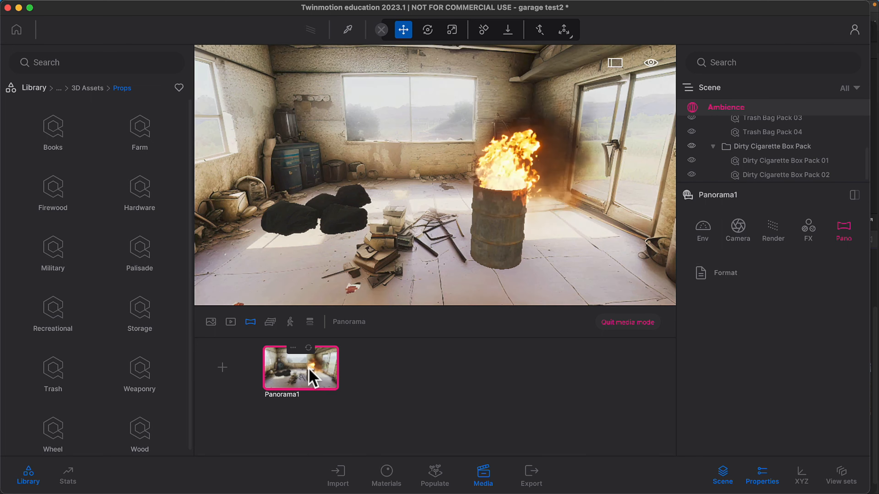
# Add Panorama1 to the panoramas selected for export, using real-time rendering
pyautogui.click(532, 476)
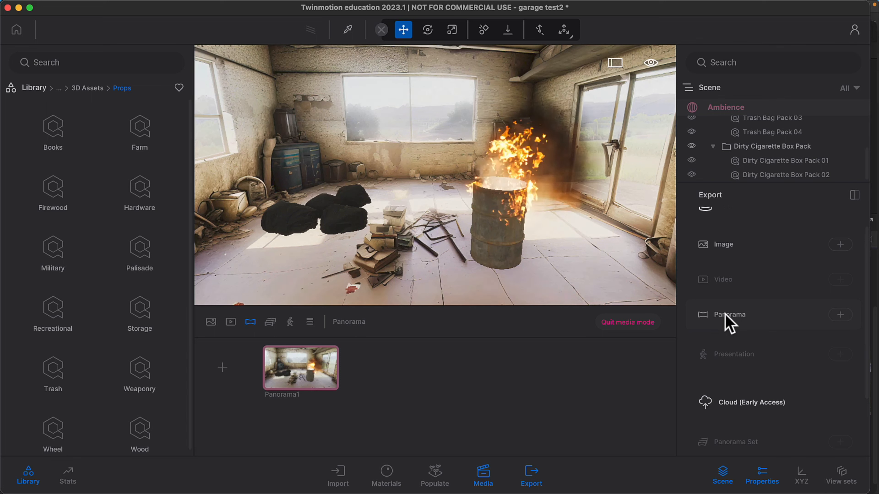
pyautogui.click(844, 315)
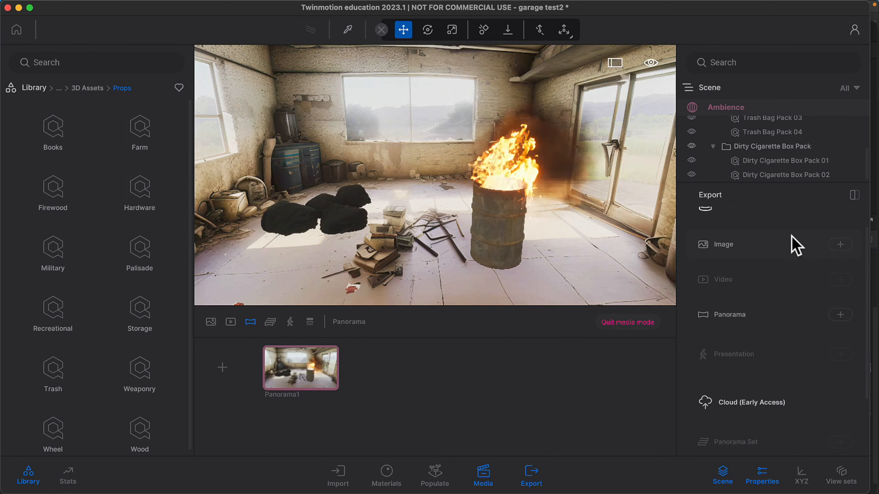
pyautogui.click(841, 316)
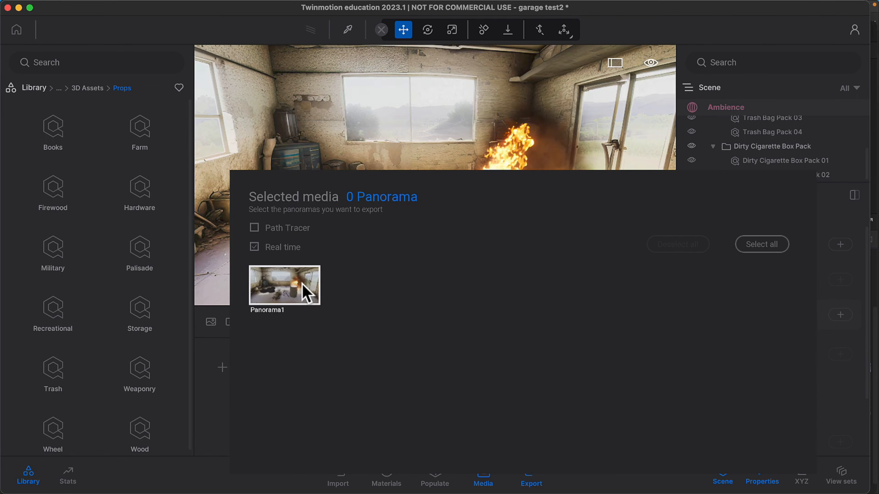
pyautogui.click(306, 293)
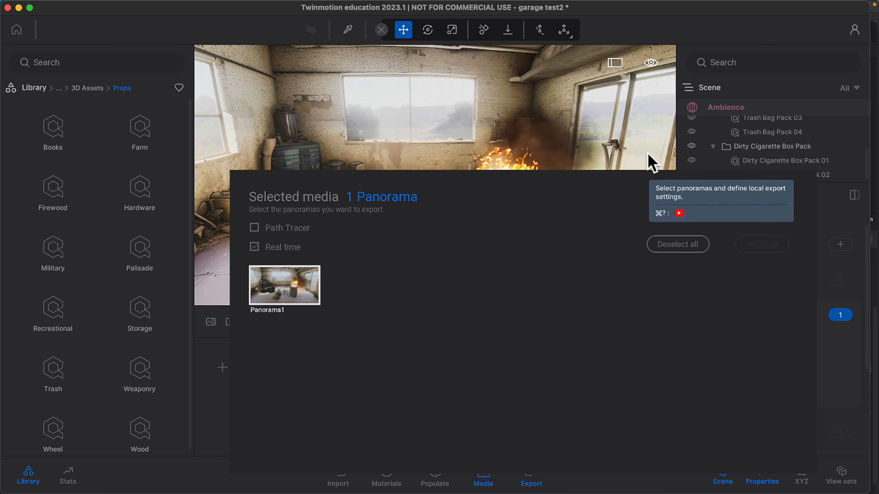
pyautogui.click(652, 163)
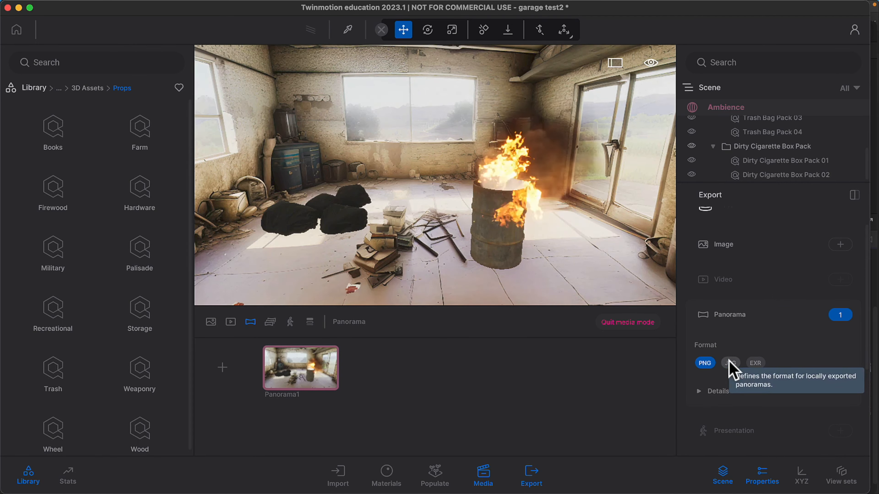
# Set the panorama export format to JPG and enable Max lighting
pyautogui.click(729, 362)
pyautogui.click(699, 393)
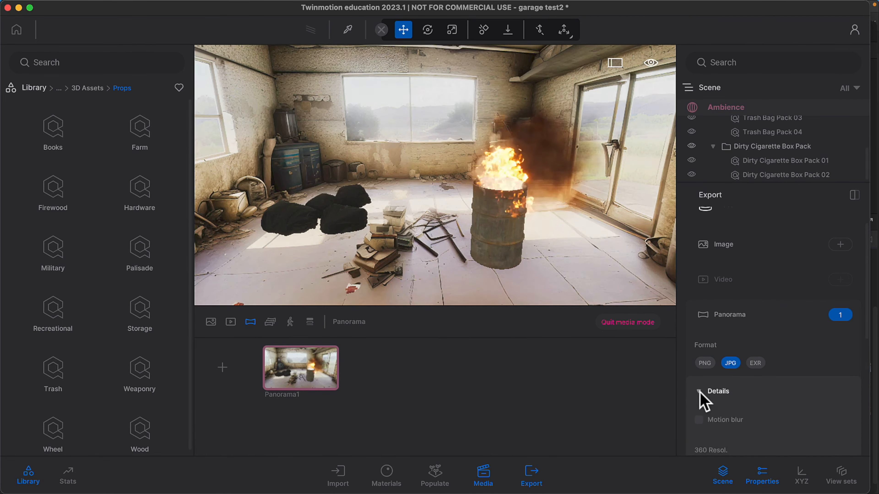
pyautogui.scroll(-5, 746, 369)
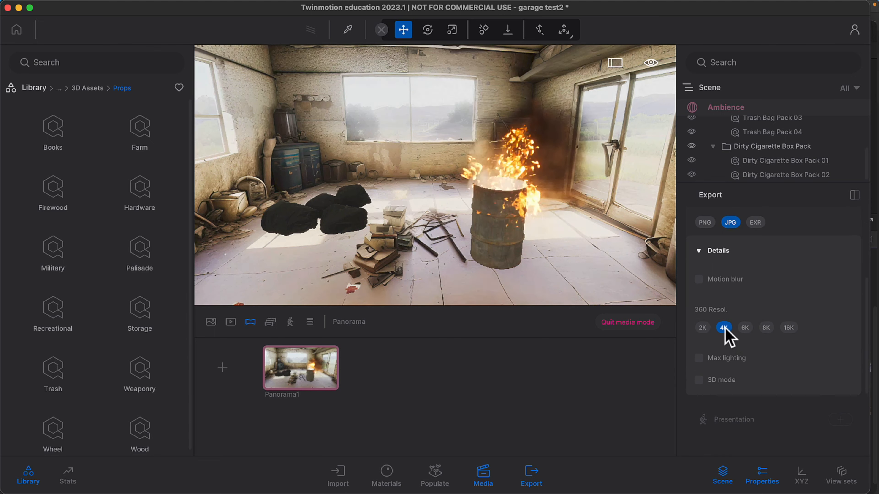
pyautogui.click(698, 359)
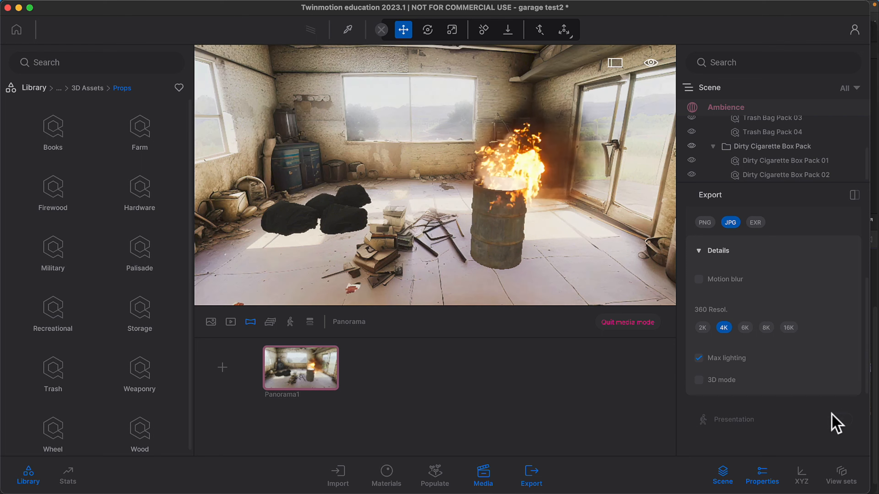
# Export the panorama to the TEMP SPACE drive
pyautogui.scroll(-3, 810, 412)
pyautogui.scroll(-2, 810, 417)
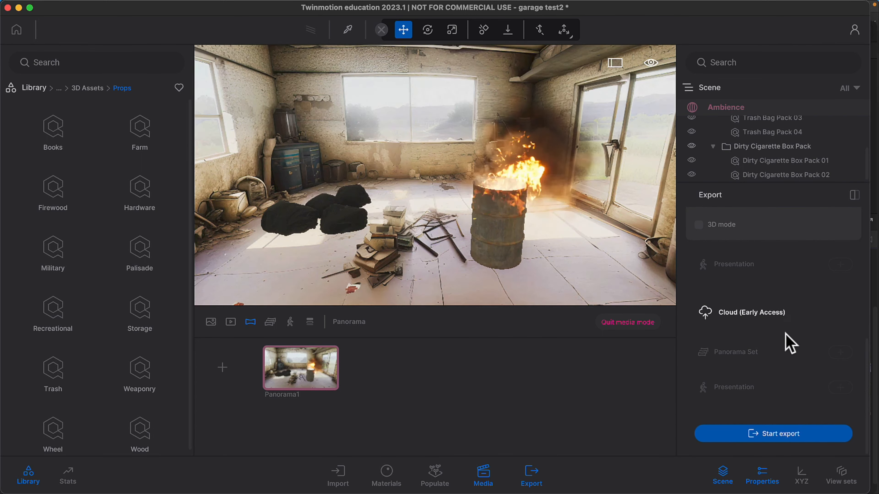
pyautogui.click(772, 434)
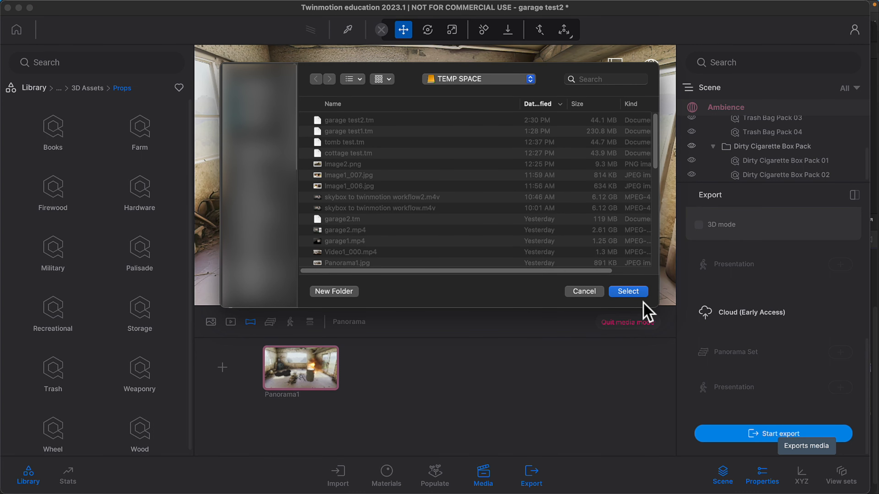
pyautogui.click(637, 293)
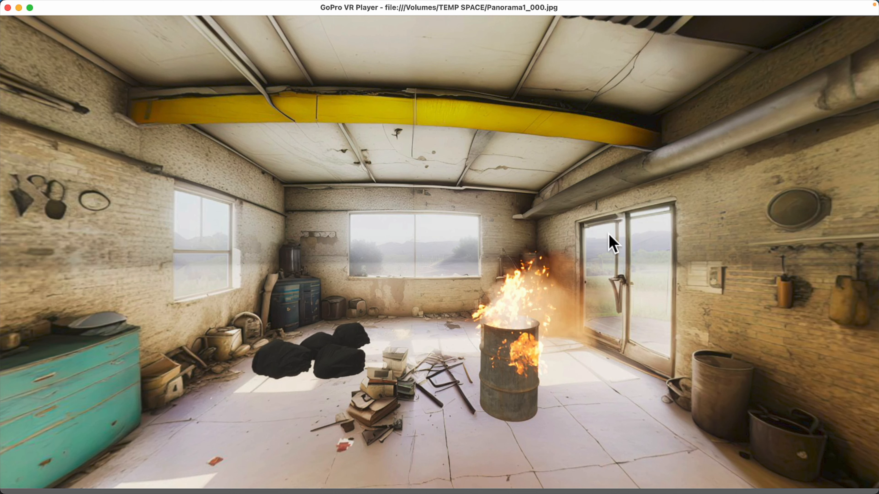
# In GoPro VR Player, look around the exported Panorama1_000.jpg, from the burning barrel to the blue door, red car and barred door
pyautogui.moveTo(622, 246)
pyautogui.mouseDown()
pyautogui.moveTo(600, 216)
pyautogui.moveTo(585, 243)
pyautogui.moveTo(607, 259)
pyautogui.moveTo(667, 233)
pyautogui.moveTo(398, 251)
pyautogui.moveTo(471, 244)
pyautogui.moveTo(517, 225)
pyautogui.moveTo(505, 256)
pyautogui.moveTo(394, 255)
pyautogui.moveTo(420, 251)
pyautogui.moveTo(430, 275)
pyautogui.moveTo(472, 249)
pyautogui.moveTo(477, 265)
pyautogui.moveTo(407, 262)
pyautogui.moveTo(467, 277)
pyautogui.moveTo(285, 338)
pyautogui.moveTo(338, 313)
pyautogui.moveTo(389, 313)
pyautogui.mouseUp()
pyautogui.moveTo(405, 322); pyautogui.dragTo(359, 311)
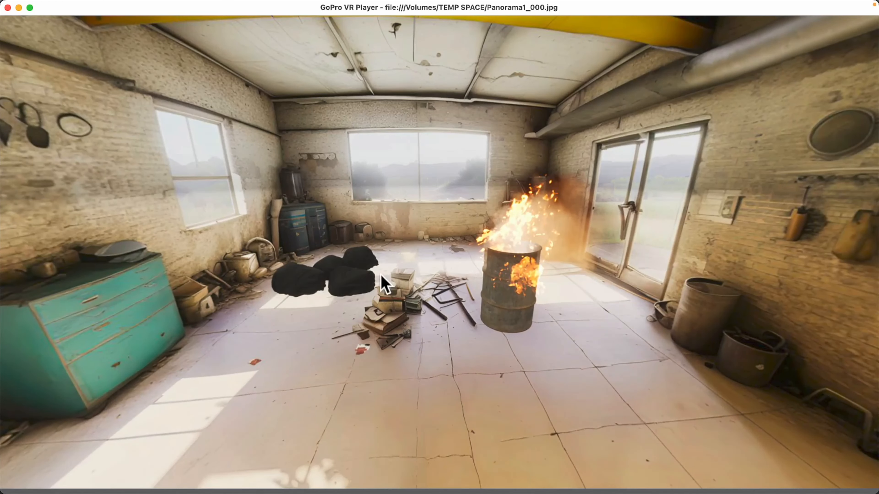
pyautogui.moveTo(486, 285); pyautogui.dragTo(395, 273)
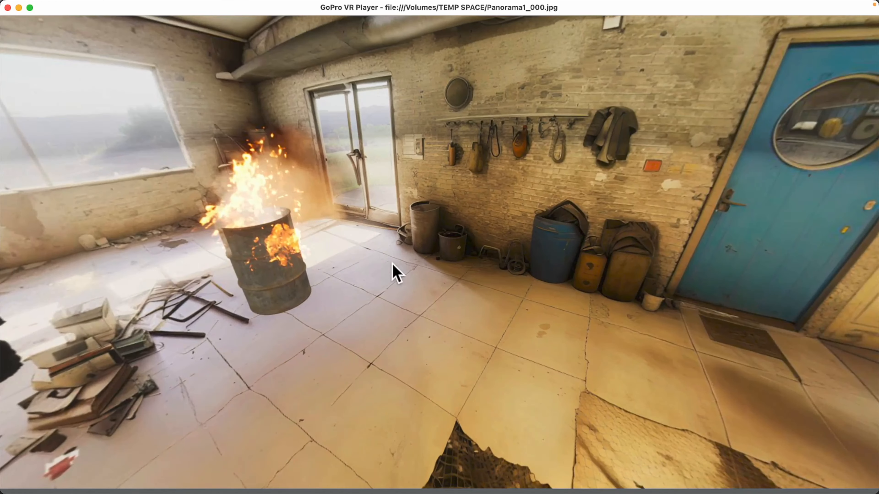
pyautogui.moveTo(560, 225); pyautogui.dragTo(279, 249)
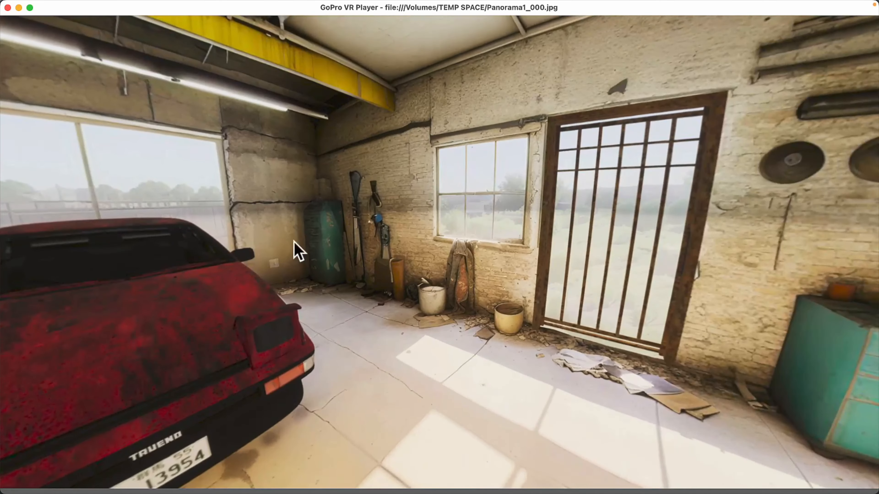
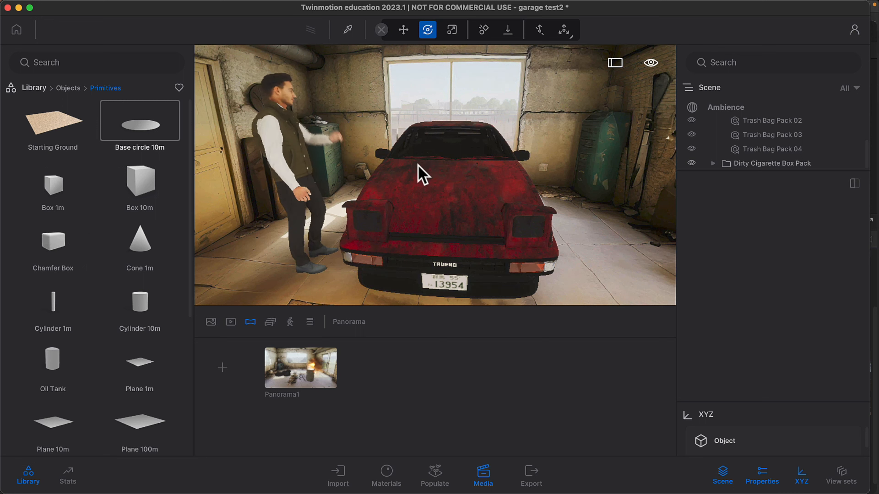
# Switch to video media and create a first video from the view of the man beside the red car
pyautogui.moveTo(374, 204); pyautogui.dragTo(373, 204, button='right')
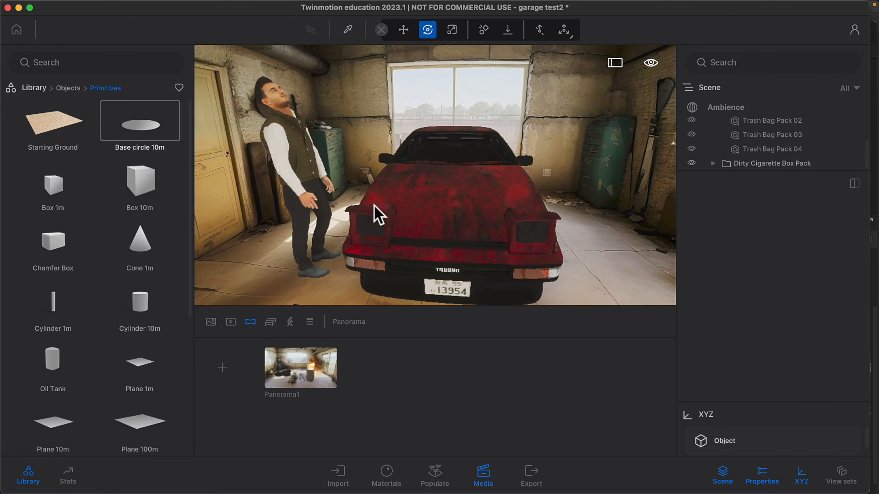
pyautogui.click(230, 323)
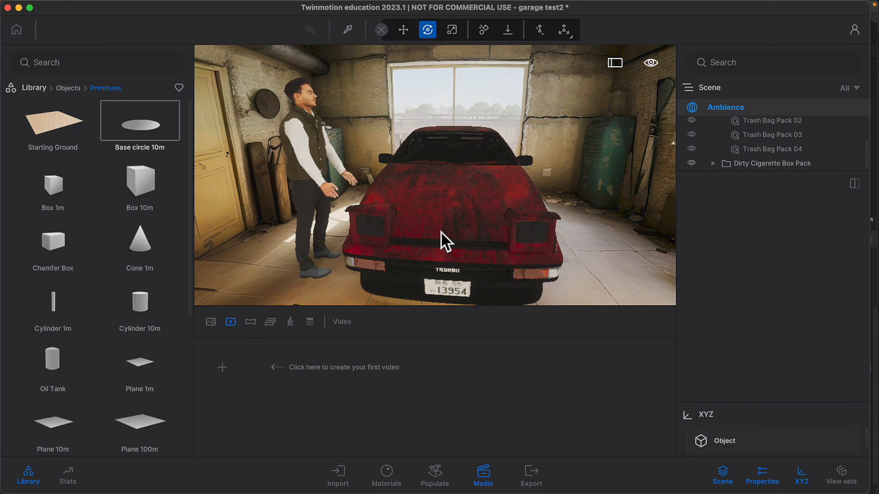
pyautogui.click(225, 372)
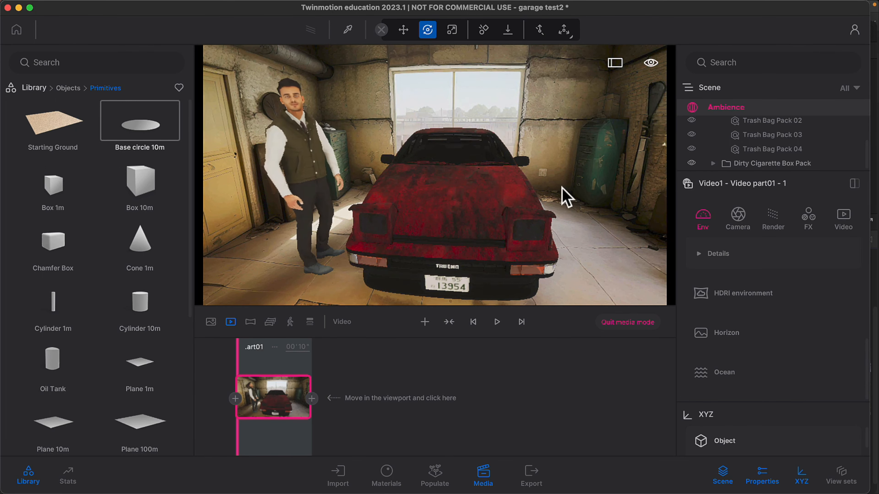
# Add two keyframes to Video part01: one facing the barred door, one facing the corner past the green cabinet with the trash bags
pyautogui.moveTo(380, 175); pyautogui.dragTo(615, 150, button='right')
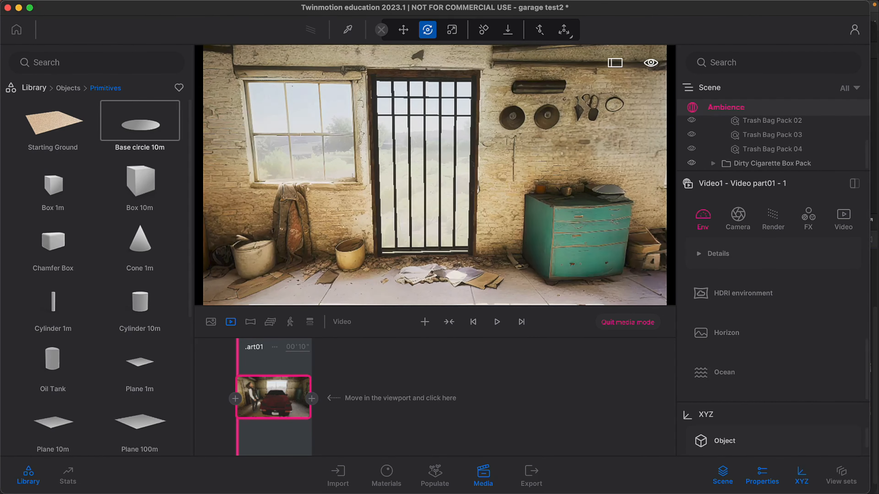
pyautogui.click(313, 399)
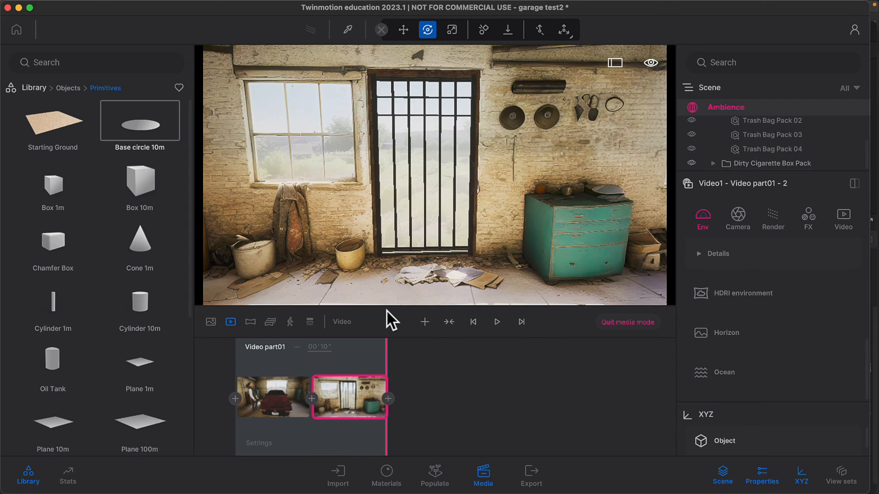
pyautogui.moveTo(367, 175); pyautogui.dragTo(637, 161, button='right')
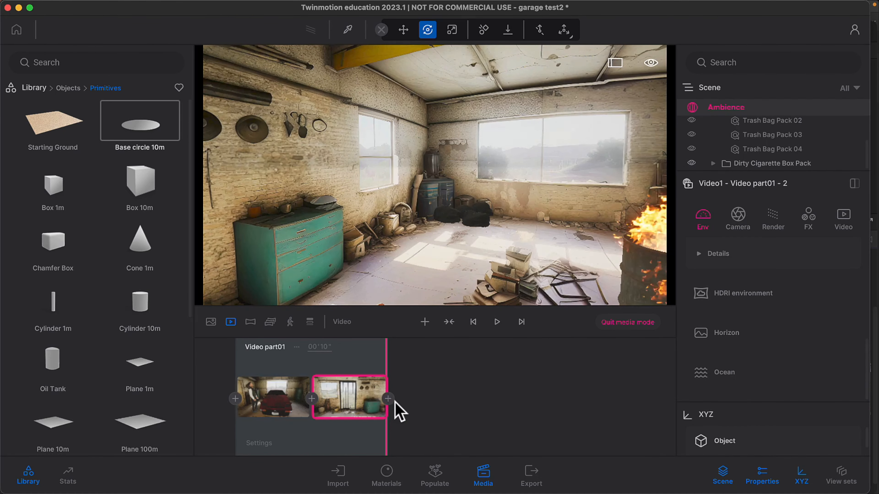
pyautogui.click(388, 399)
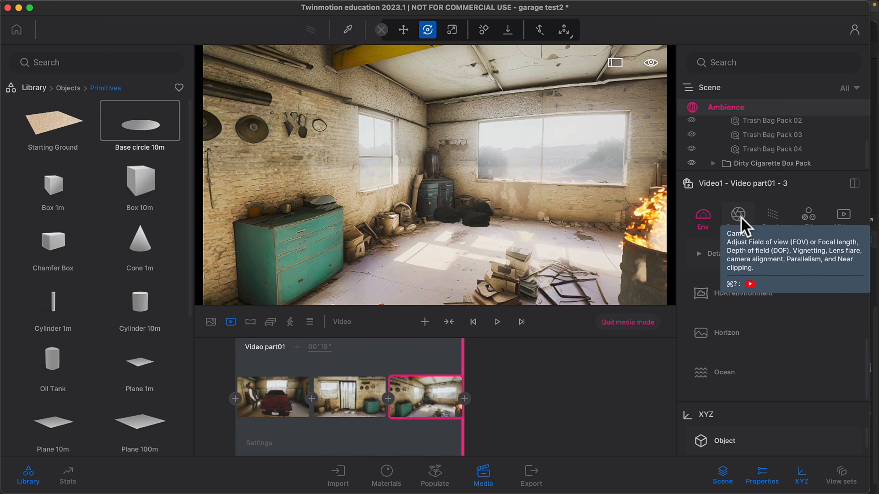
# Set the third keyframe's focal length to 49 mm and add a fourth keyframe with a 15 mm focal length
pyautogui.click(736, 223)
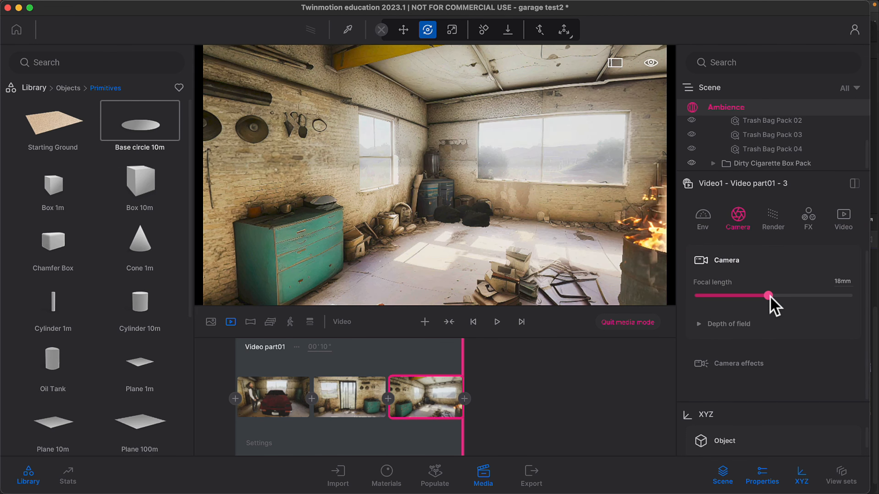
pyautogui.moveTo(770, 297); pyautogui.dragTo(813, 285)
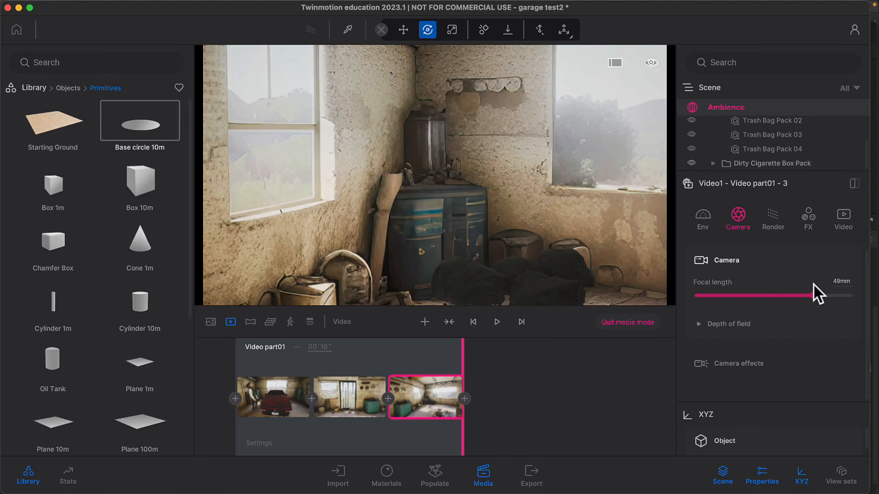
pyautogui.click(464, 399)
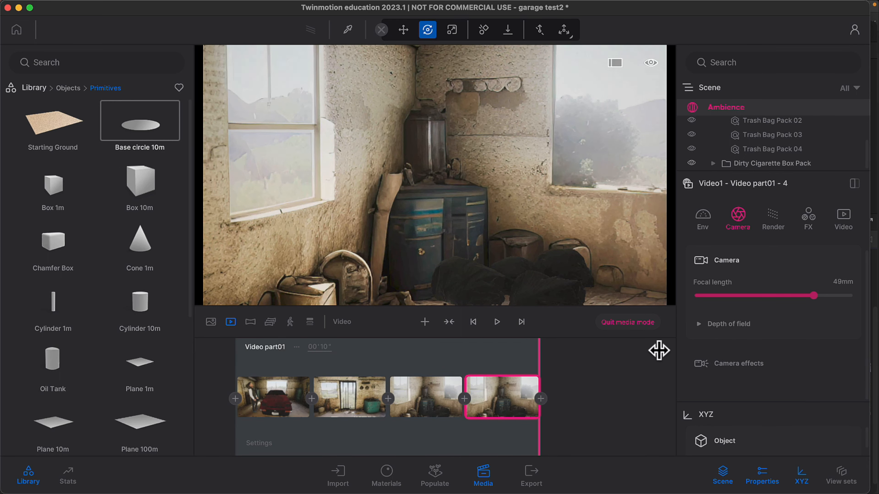
pyautogui.moveTo(815, 296); pyautogui.dragTo(758, 297)
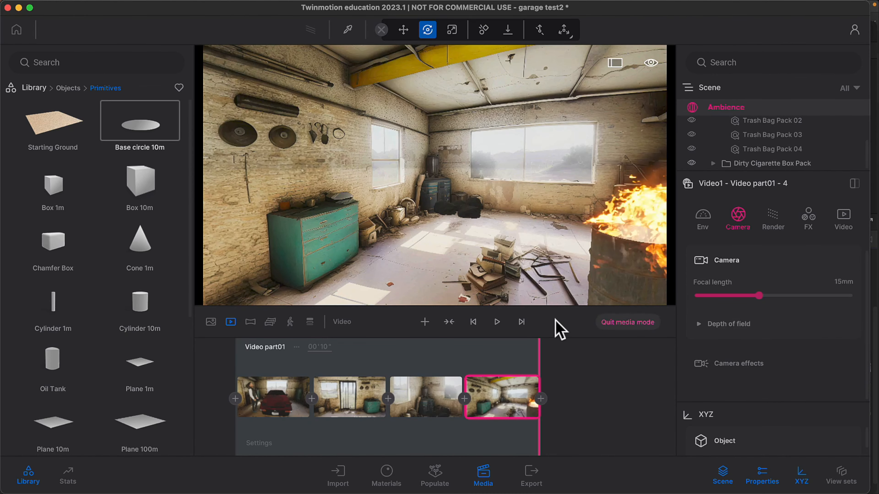
# Add three more keyframes: one repeating the current view, one turned to the burning barrel, and one facing the man by the blue door
pyautogui.click(541, 399)
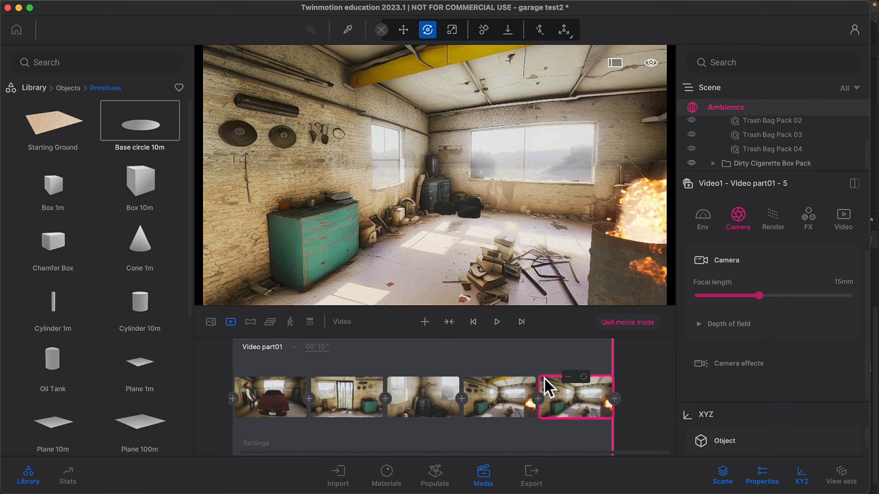
pyautogui.moveTo(557, 201); pyautogui.dragTo(669, 202, button='right')
pyautogui.click(612, 398)
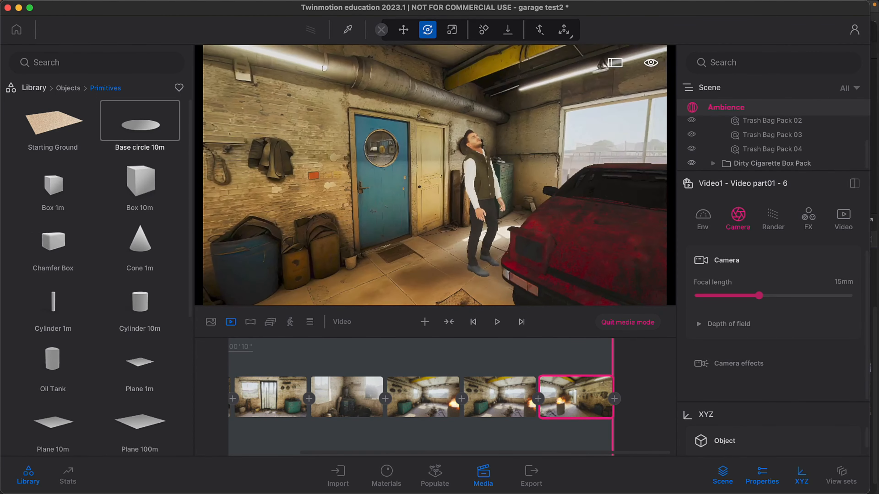
pyautogui.click(615, 399)
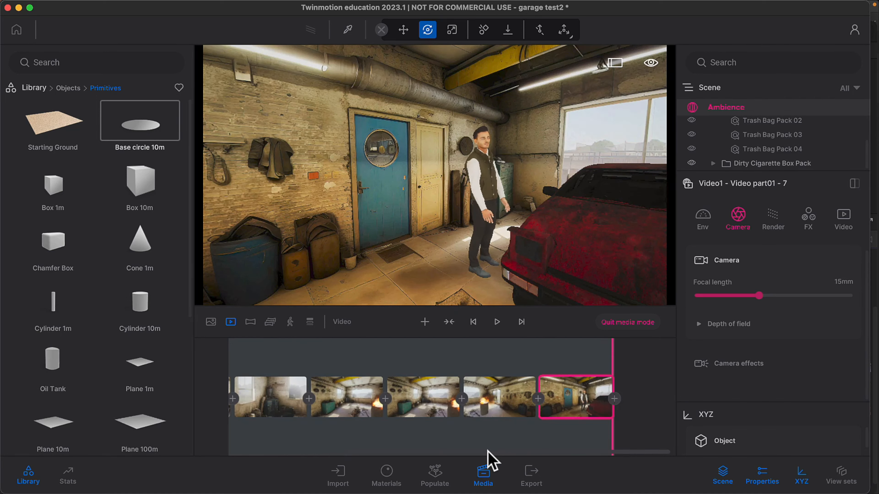
# Play Video part01 from the first keyframe to review the camera movement
pyautogui.moveTo(489, 452); pyautogui.dragTo(289, 444)
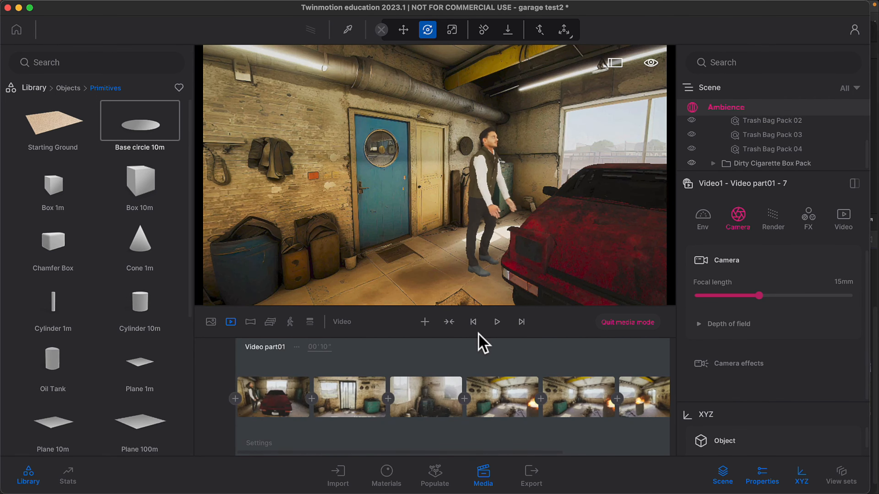
pyautogui.click(473, 322)
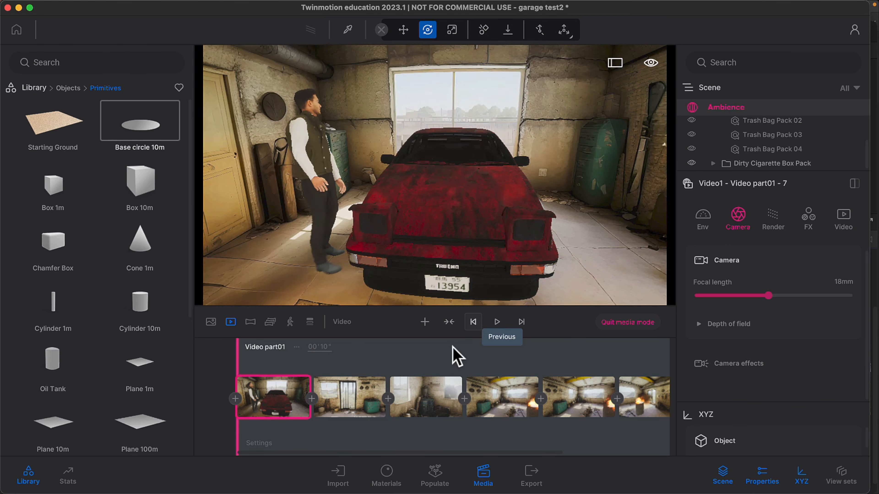
pyautogui.click(499, 324)
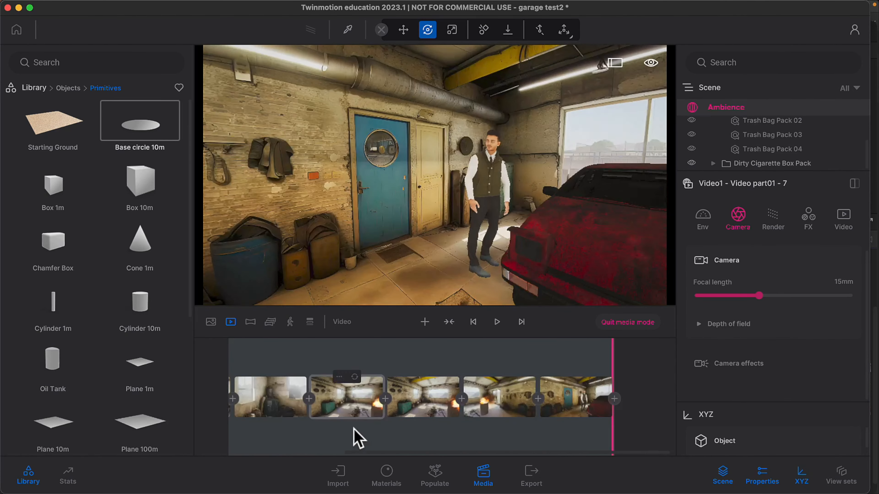
# Set the duration of Video part01 to 30 seconds and play it
pyautogui.moveTo(369, 452); pyautogui.dragTo(208, 434)
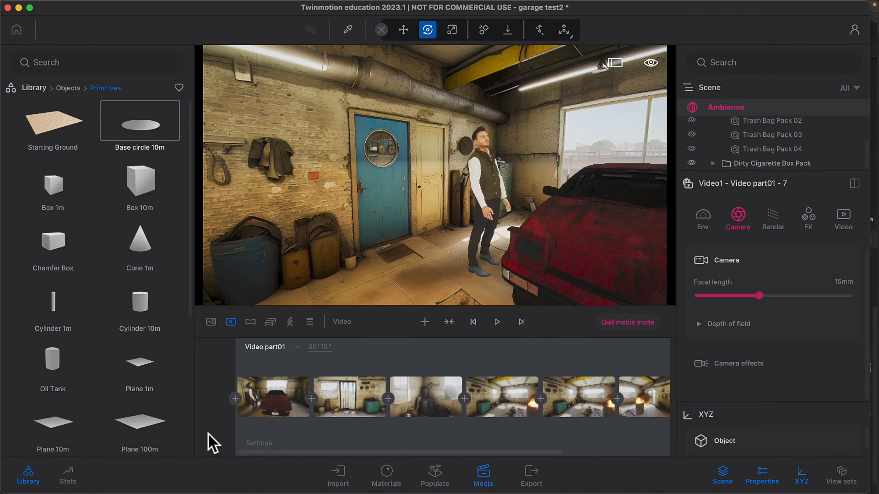
pyautogui.click(322, 346)
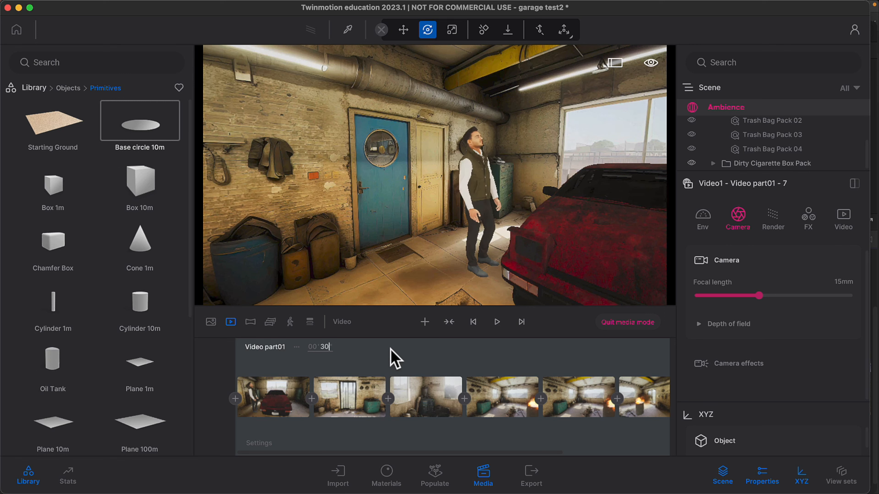
pyautogui.click(495, 323)
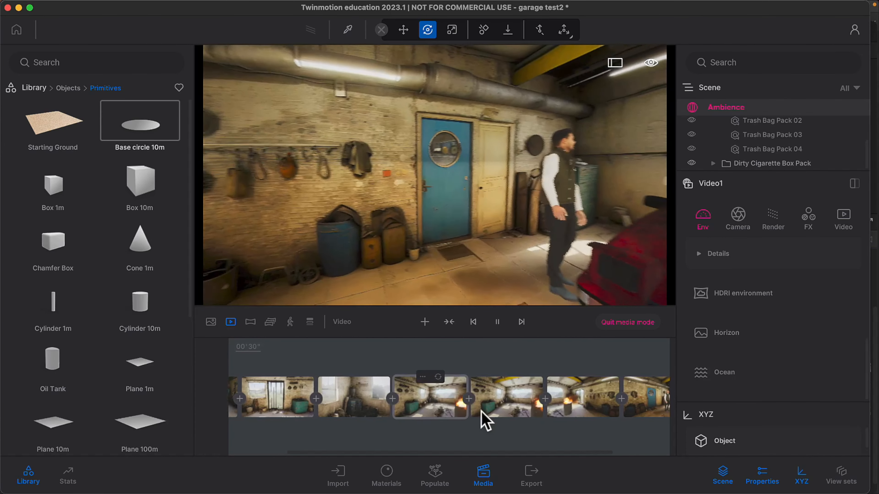
# Delete the fifth keyframe, which duplicates the view of the green cabinet and burning barrel
pyautogui.click(434, 403)
pyautogui.click(414, 377)
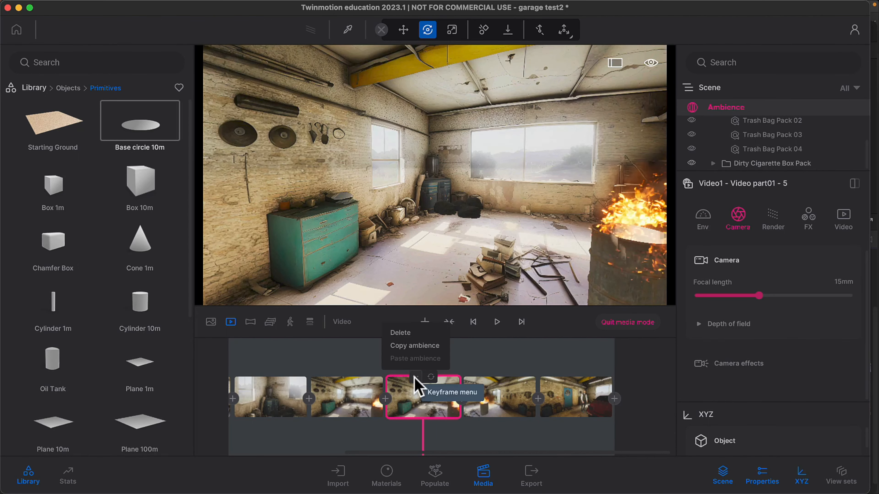
pyautogui.click(402, 333)
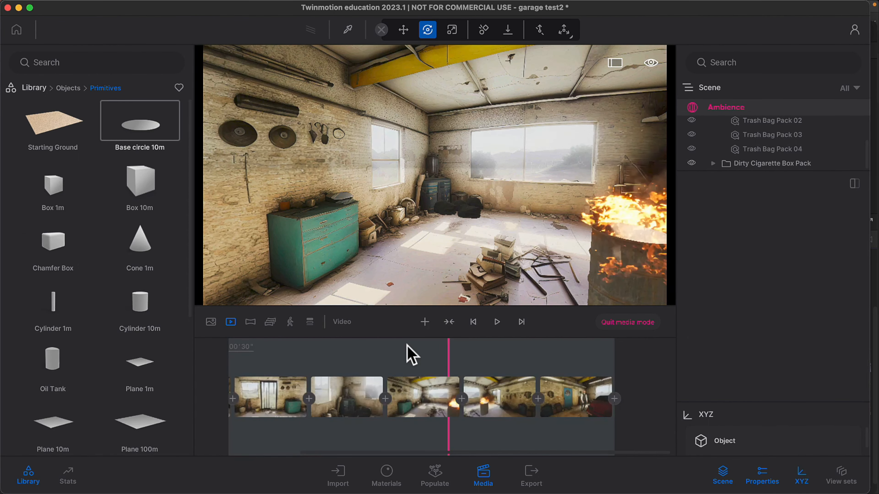
# Replay the shortened keyframe sequence from the start and return the playhead to the beginning
pyautogui.moveTo(449, 358); pyautogui.dragTo(134, 362)
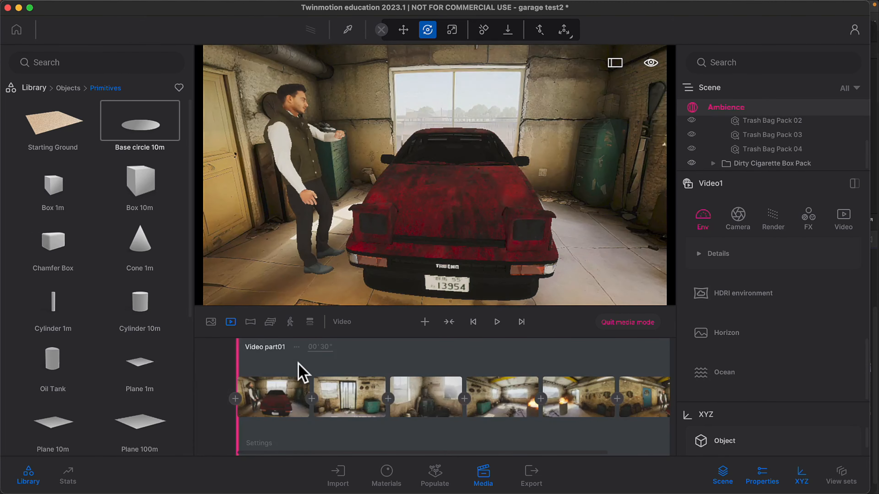
pyautogui.click(497, 321)
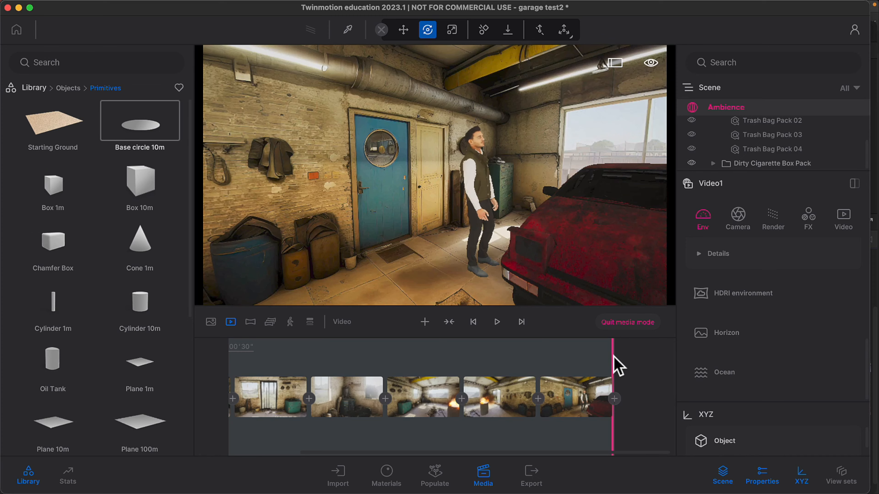
pyautogui.moveTo(617, 366); pyautogui.dragTo(184, 361)
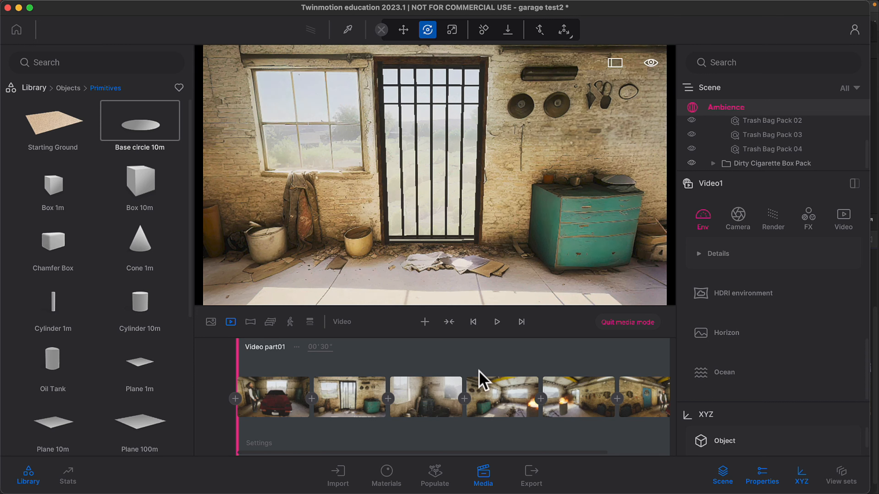
# Start a character path in front of the barred door and delete it from the scene
pyautogui.click(435, 478)
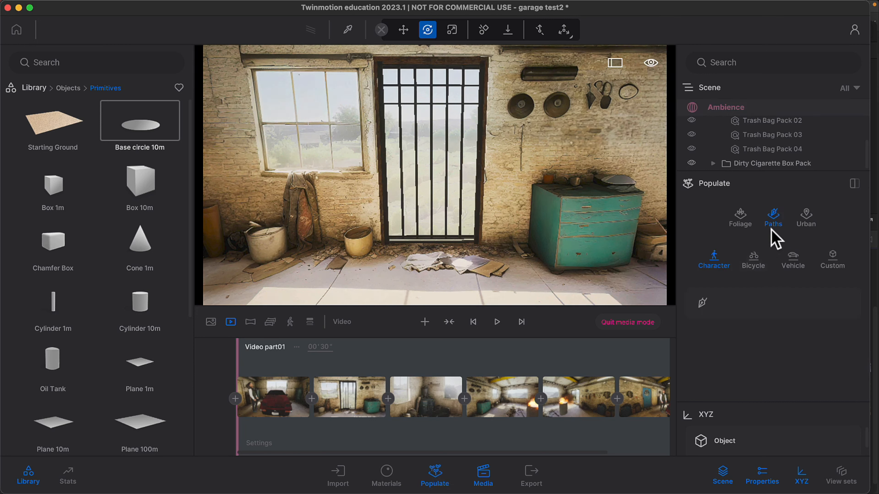
pyautogui.click(720, 272)
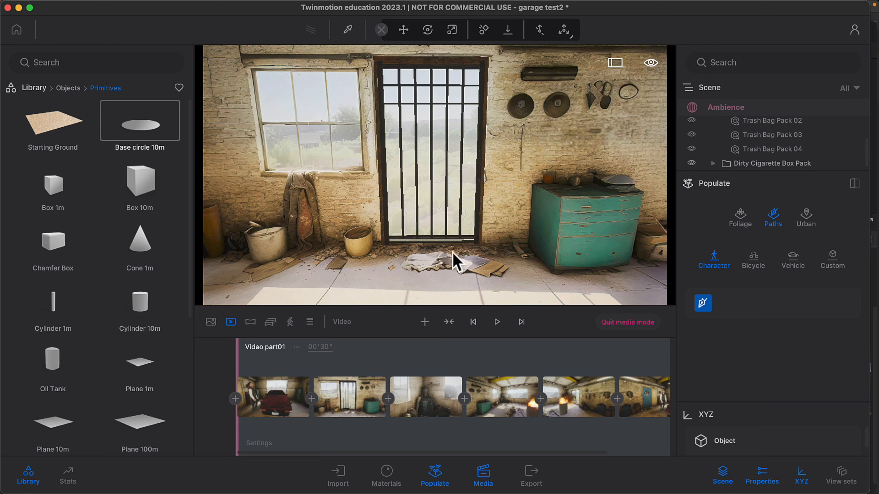
pyautogui.click(450, 232)
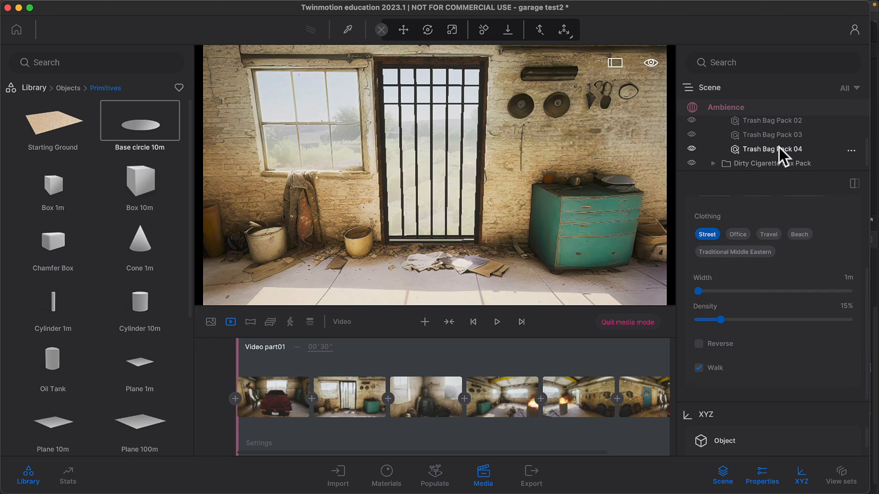
pyautogui.scroll(-1, 777, 147)
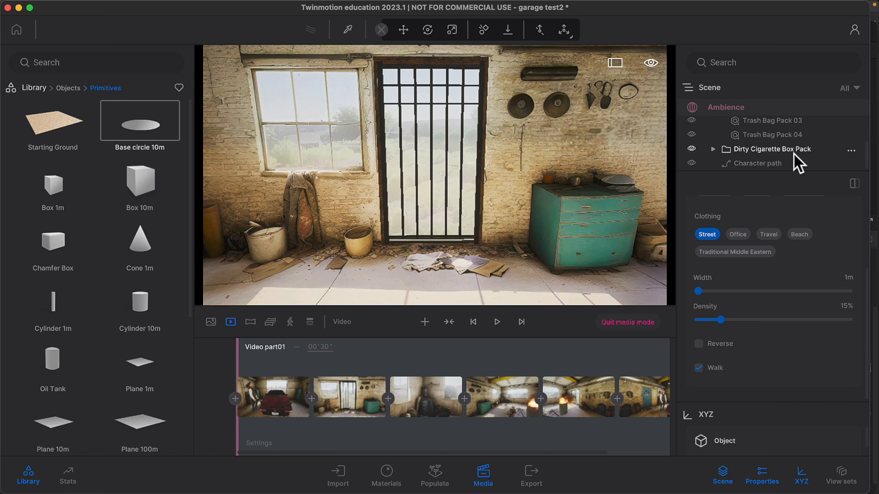
pyautogui.click(768, 162)
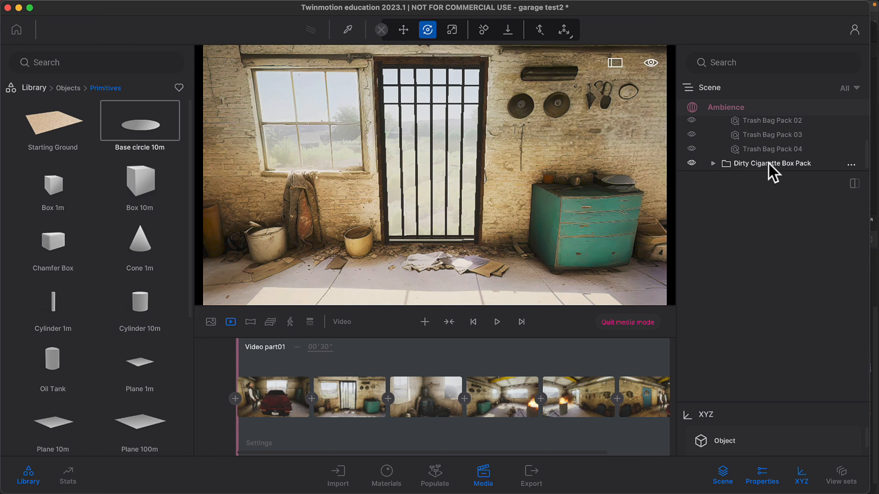
# Set the Starting Ground's Z position to 0.92 m
pyautogui.scroll(4, 761, 164)
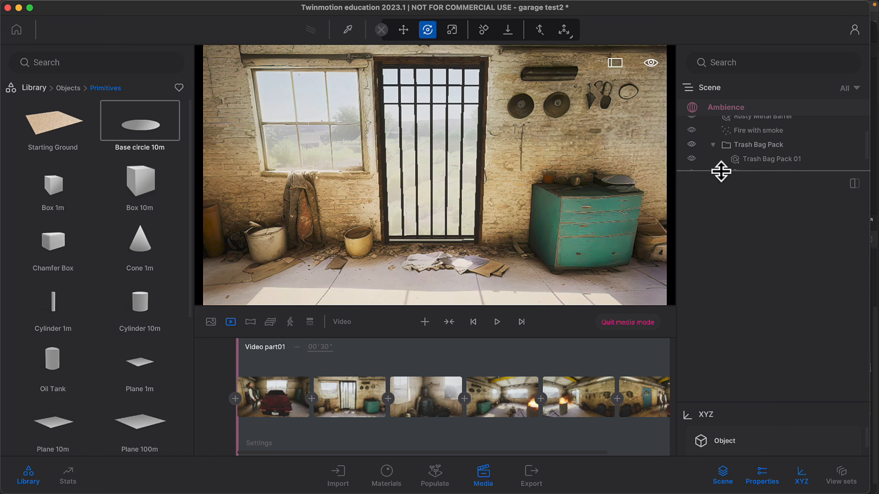
pyautogui.moveTo(726, 171); pyautogui.dragTo(723, 339)
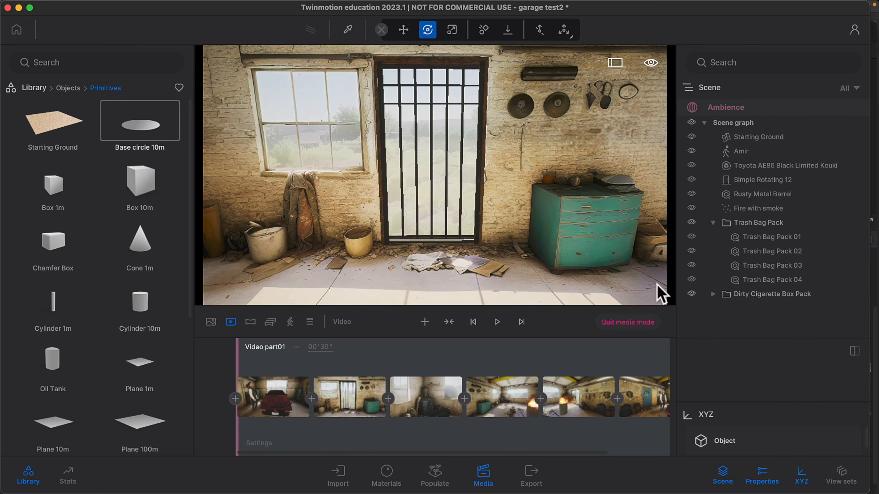
pyautogui.moveTo(753, 337); pyautogui.dragTo(780, 157)
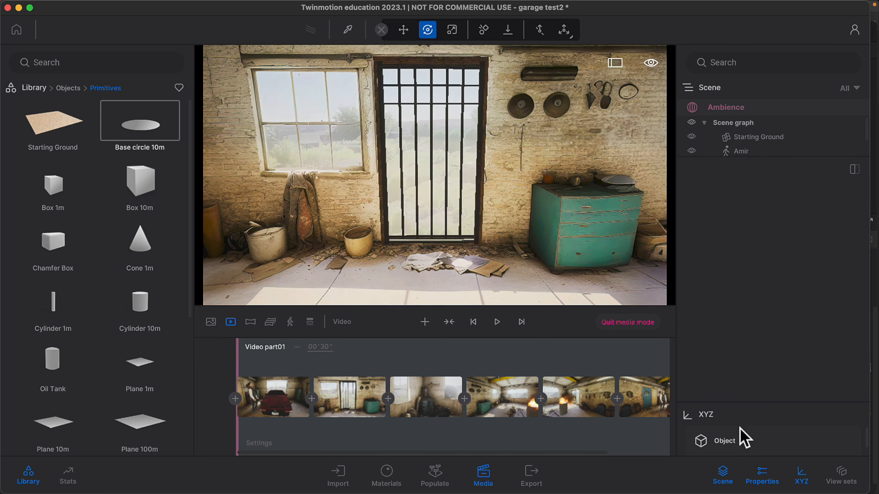
pyautogui.click(798, 457)
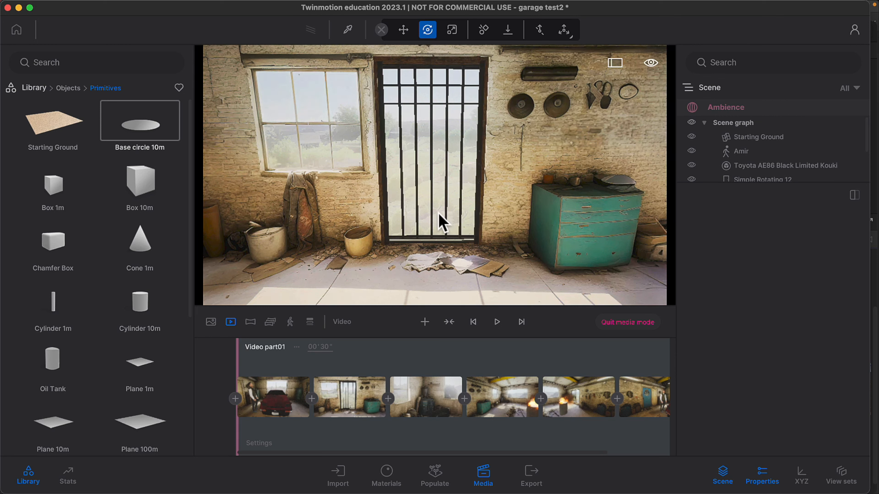
pyautogui.click(761, 139)
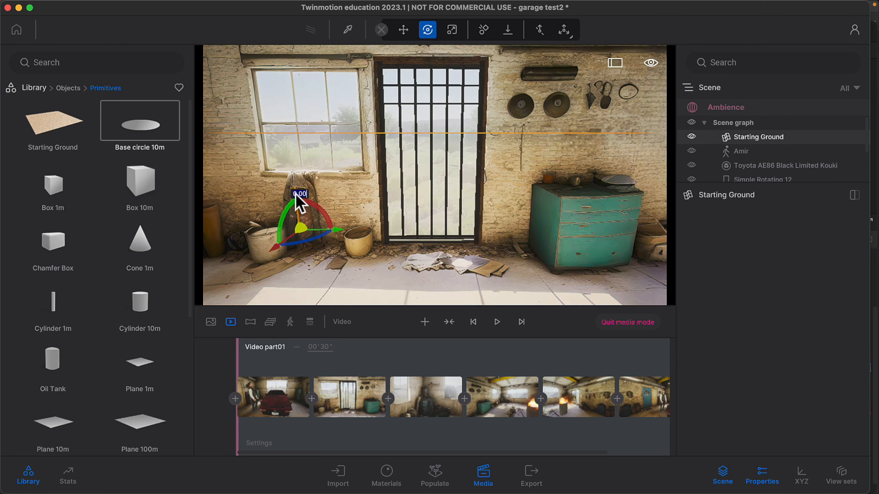
pyautogui.click(802, 474)
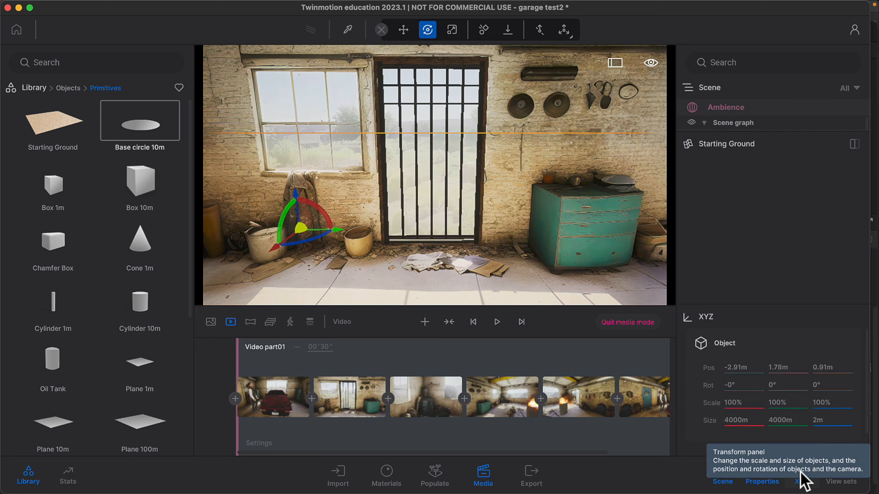
pyautogui.click(826, 367)
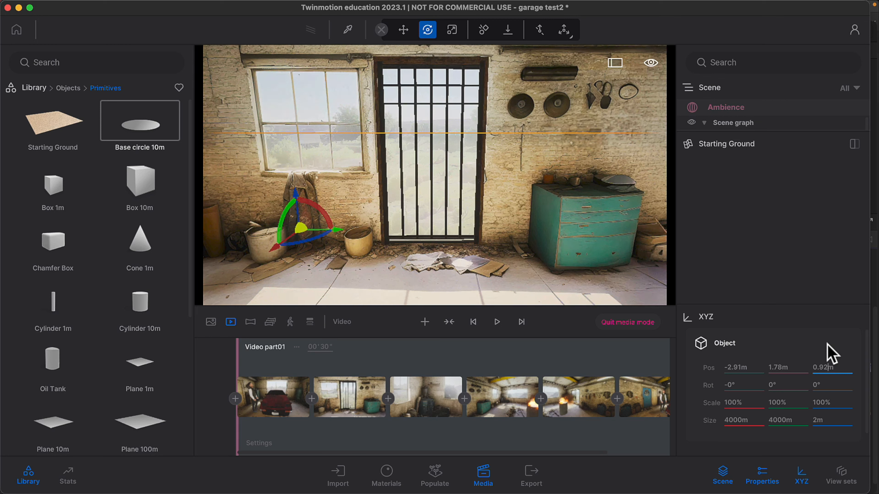
pyautogui.press('Return')
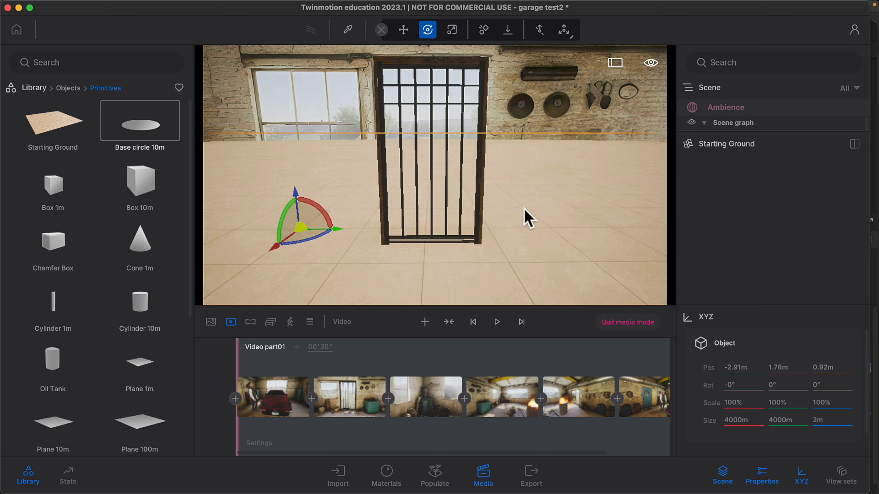
# Start a character path behind the barred door and route it through the doorway into the garage toward the black trash bags
pyautogui.click(436, 476)
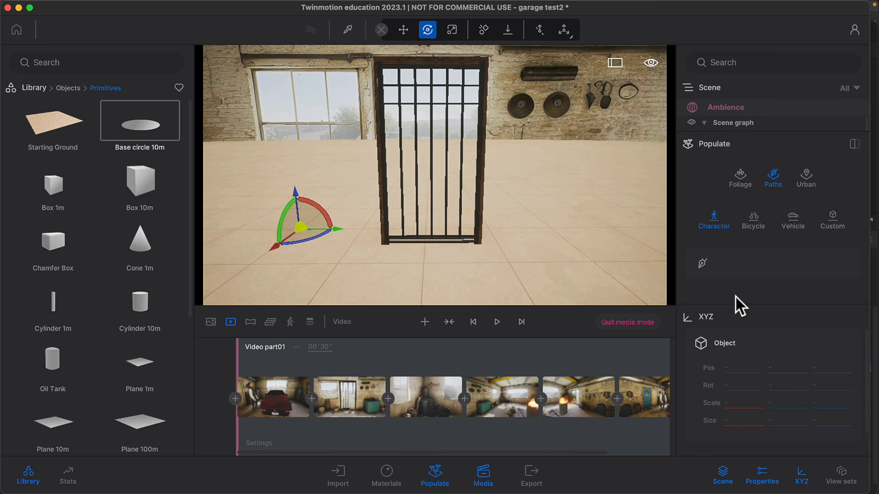
pyautogui.click(702, 263)
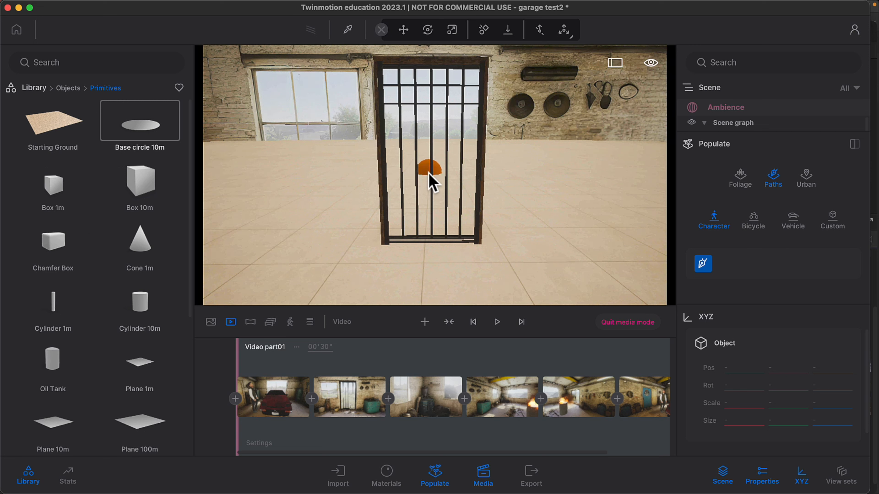
pyautogui.click(429, 173)
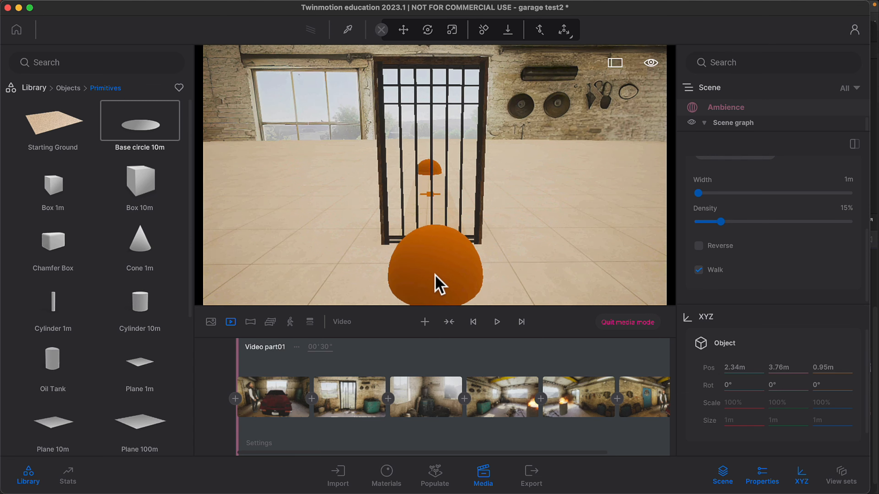
pyautogui.click(436, 276)
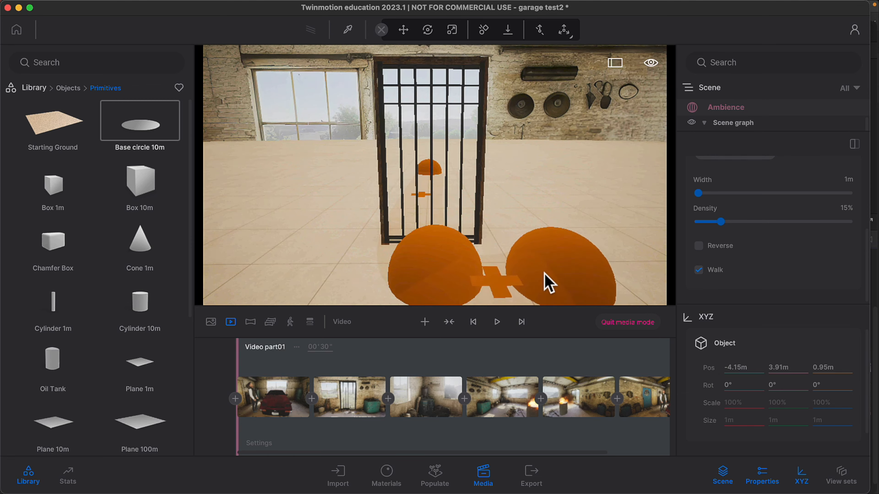
pyautogui.moveTo(566, 249); pyautogui.dragTo(566, 250, button='right')
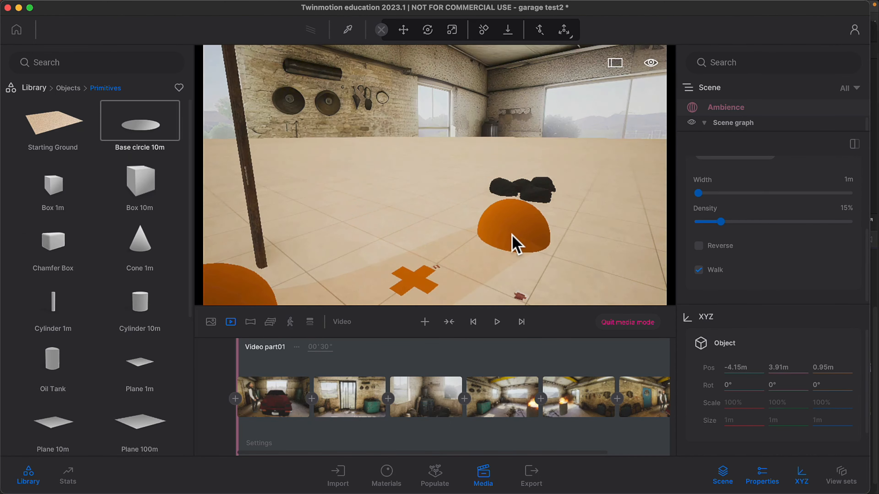
pyautogui.click(519, 240)
# Extend the character path past the trash bags, around the burning barrel and across to the blue door, and finish it
pyautogui.moveTo(424, 220); pyautogui.dragTo(422, 219, button='right')
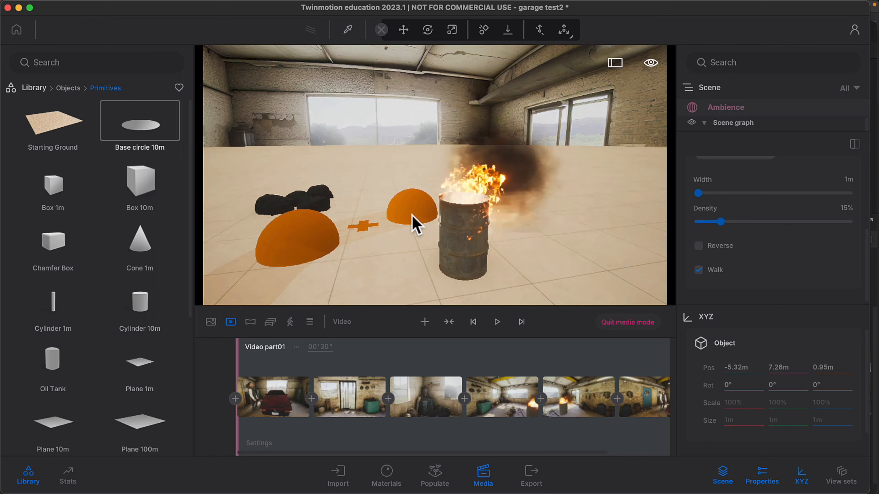
pyautogui.click(415, 223)
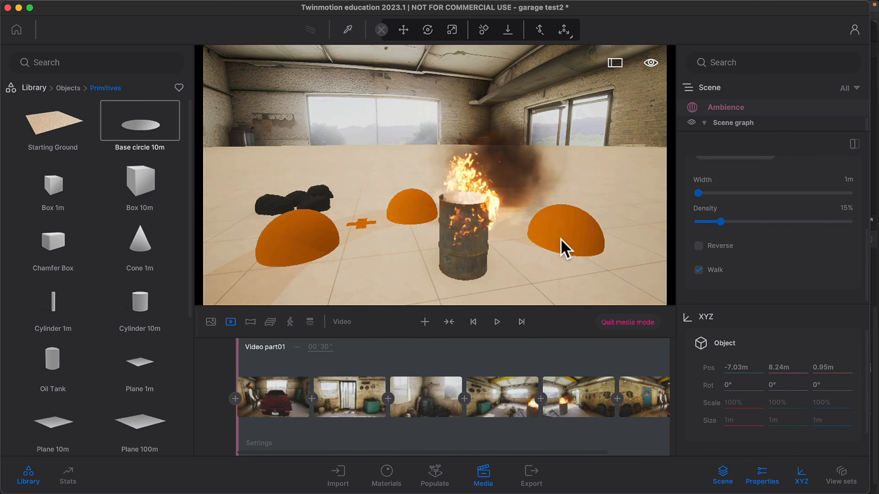
pyautogui.click(542, 244)
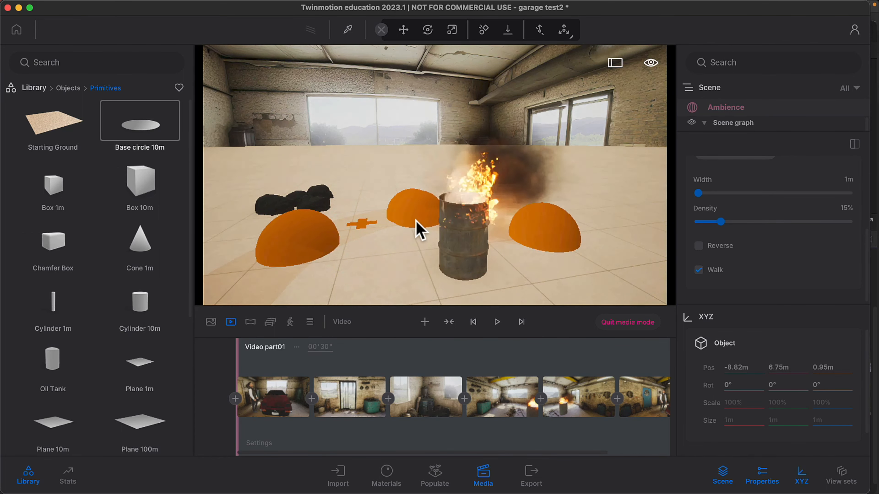
pyautogui.moveTo(417, 222)
pyautogui.mouseDown(button='right')
pyautogui.moveTo(424, 224)
pyautogui.moveTo(415, 221)
pyautogui.mouseUp(button='right')
pyautogui.click(464, 240)
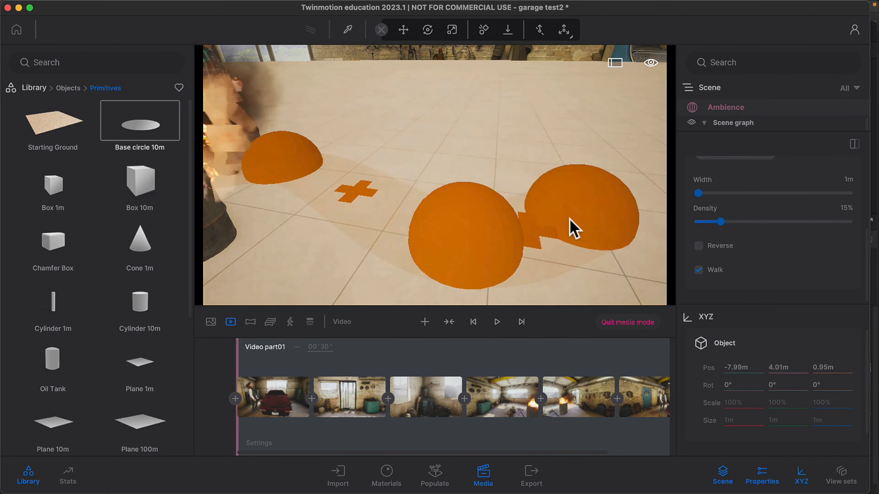
pyautogui.moveTo(575, 201); pyautogui.dragTo(575, 199, button='right')
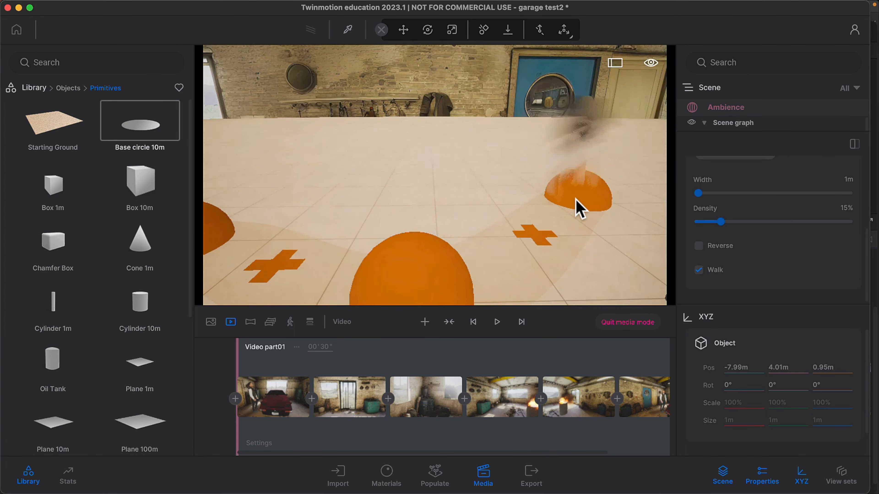
pyautogui.click(576, 198)
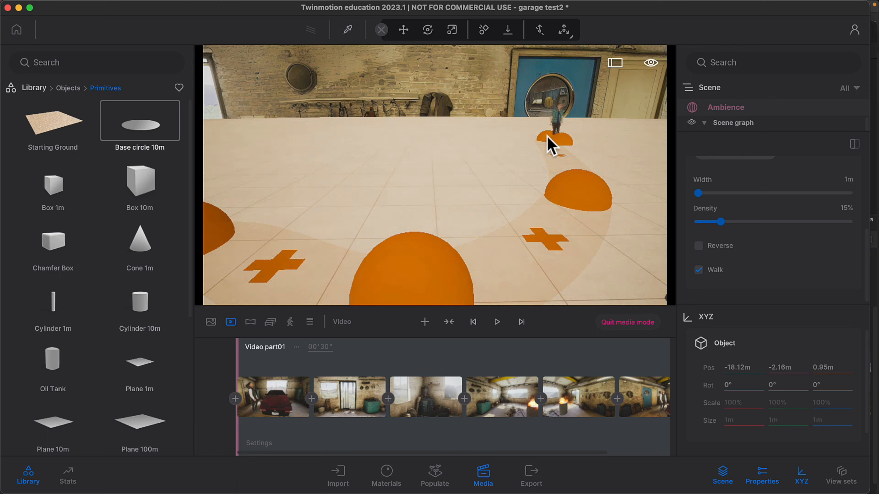
pyautogui.click(428, 30)
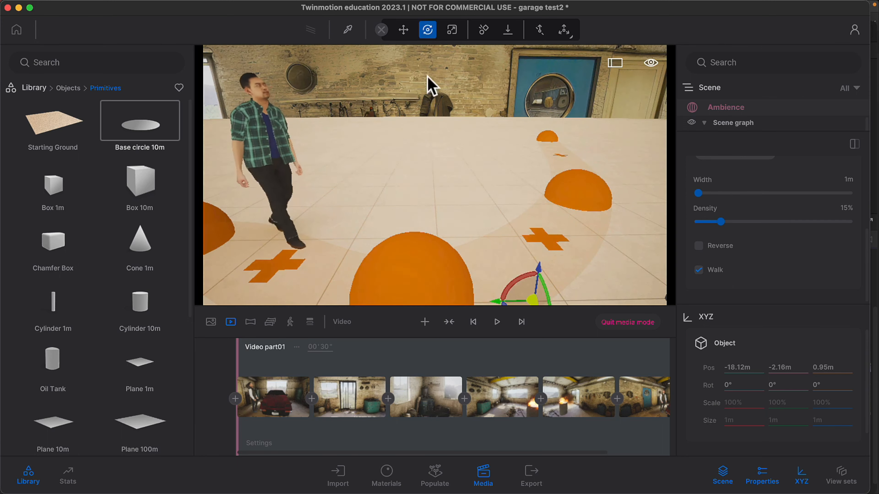
# Set the Starting Ground's Z position to 0.91 m
pyautogui.moveTo(492, 151); pyautogui.dragTo(367, 164, button='right')
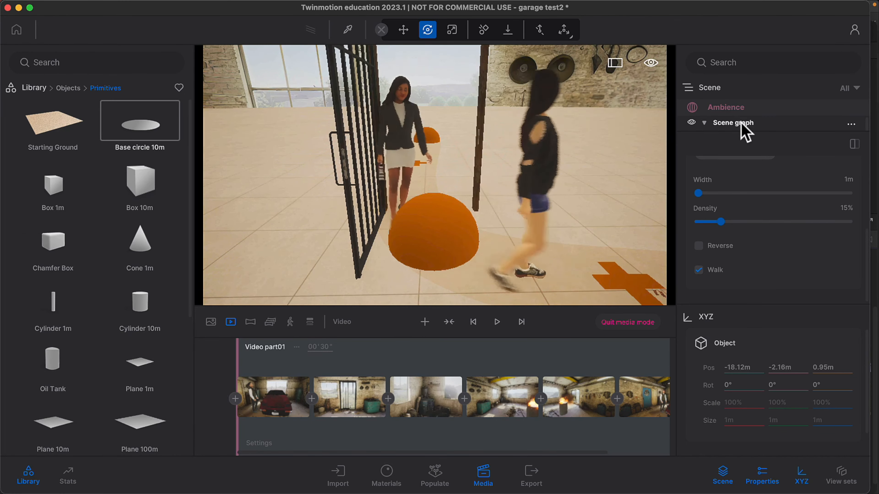
pyautogui.scroll(-1, 745, 131)
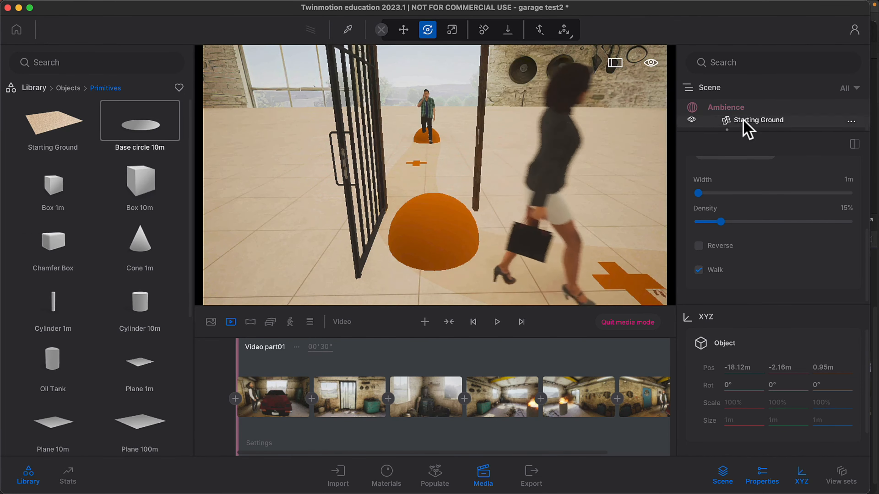
pyautogui.click(743, 122)
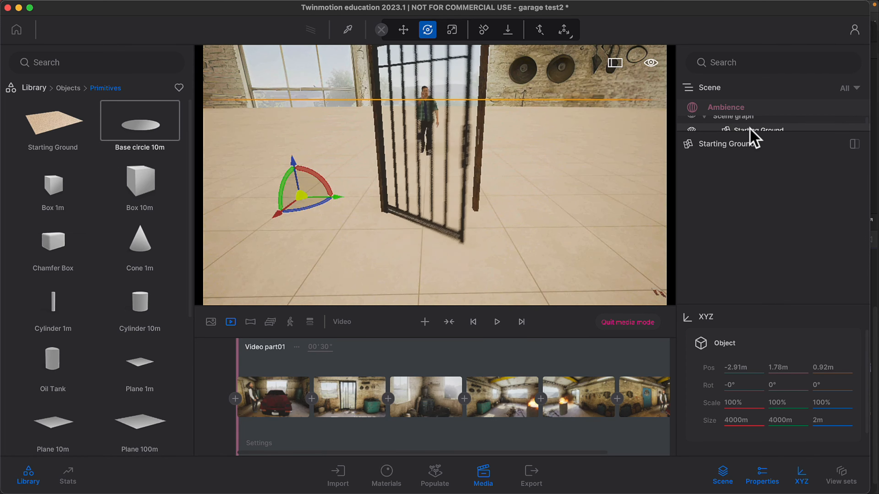
pyautogui.click(823, 366)
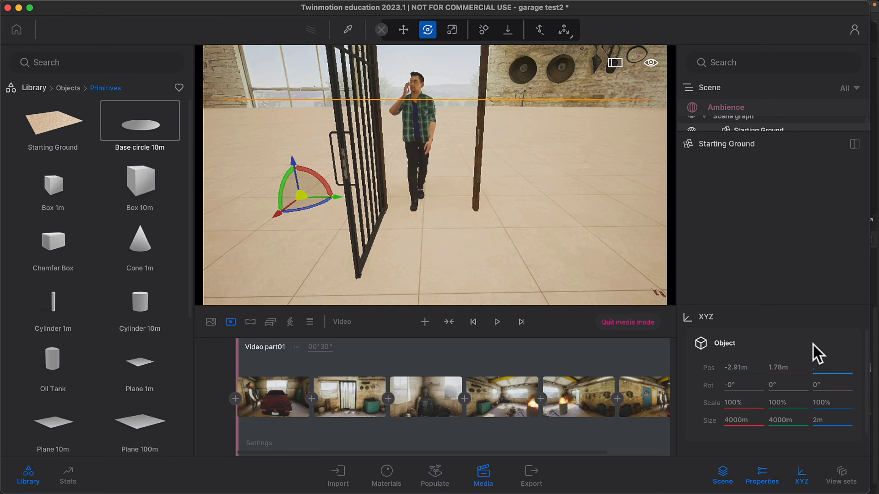
pyautogui.press('Return')
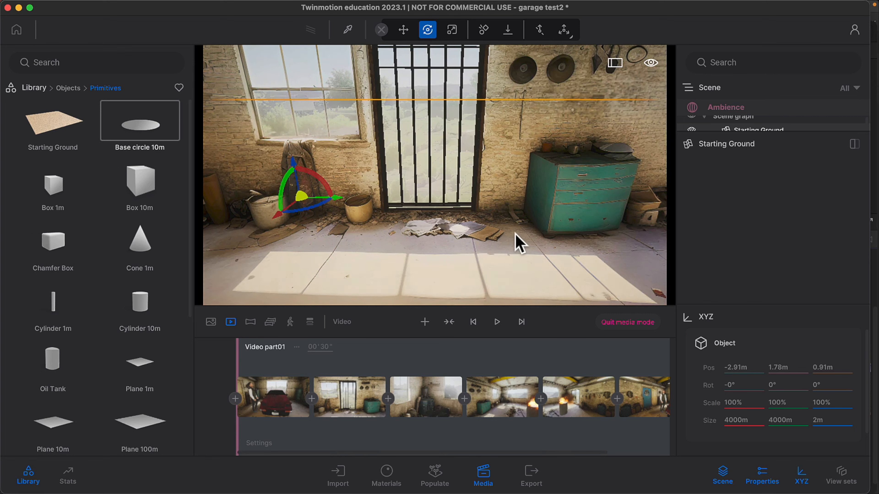
# Examine the character path's type, clothing, width and density settings and the people walking along the route through the garage
pyautogui.moveTo(512, 235); pyautogui.dragTo(521, 194, button='right')
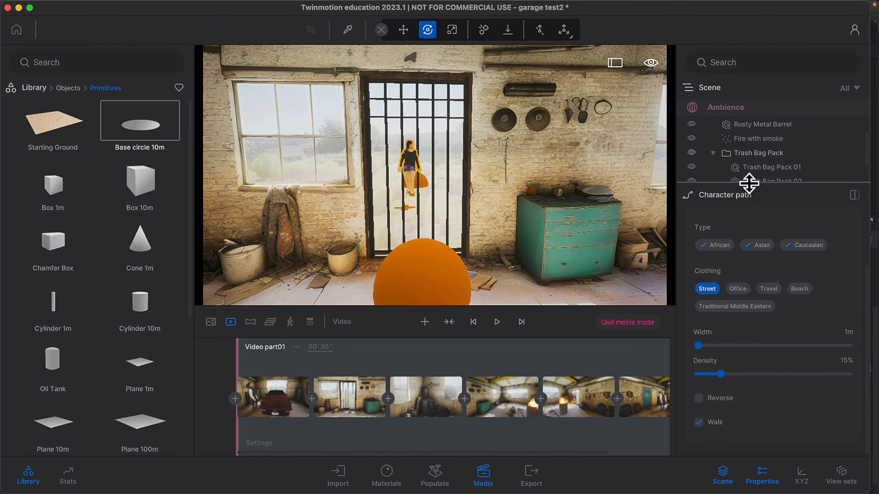
pyautogui.moveTo(749, 184); pyautogui.dragTo(751, 156)
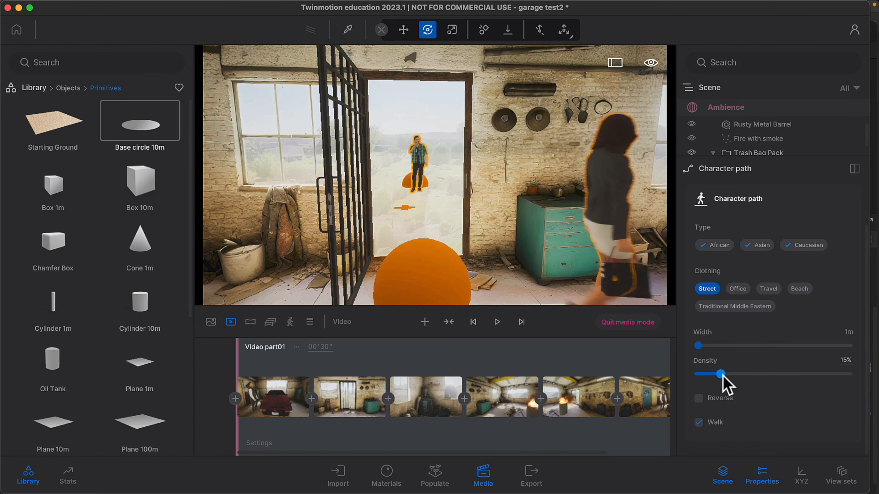
pyautogui.scroll(3, 704, 310)
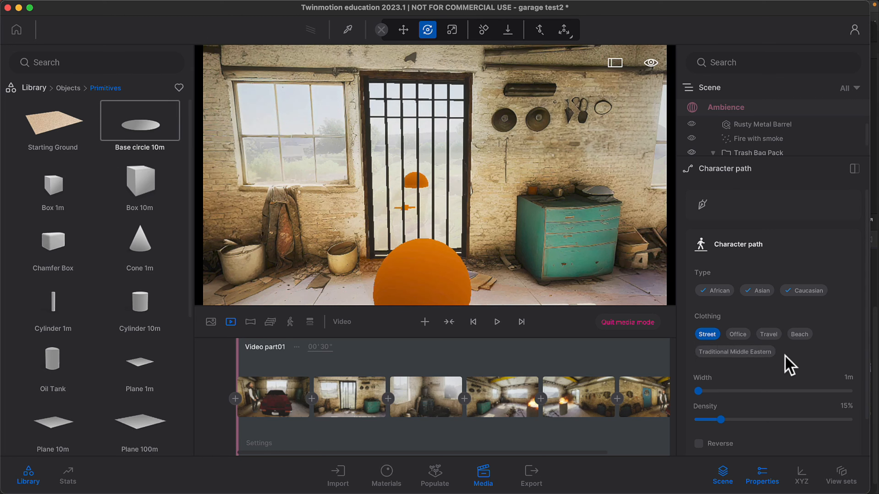
pyautogui.scroll(-3, 789, 365)
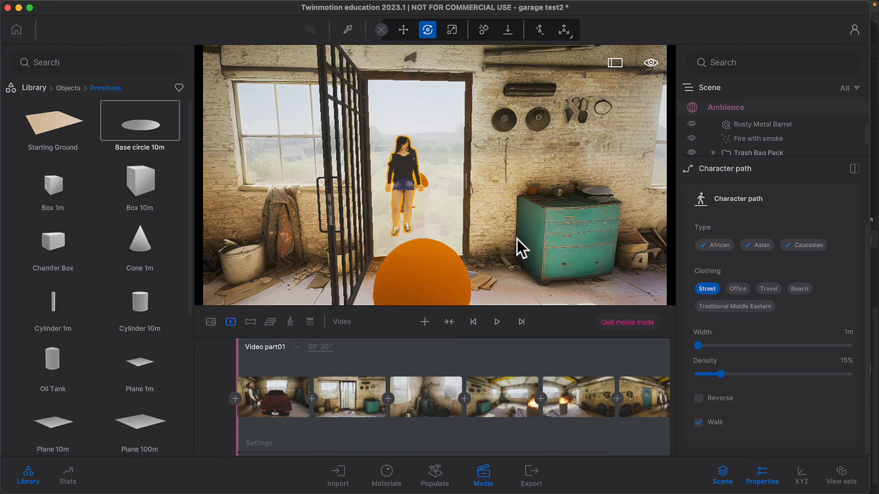
pyautogui.moveTo(325, 222)
pyautogui.mouseDown(button='right')
pyautogui.moveTo(374, 249)
pyautogui.moveTo(540, 249)
pyautogui.mouseUp(button='right')
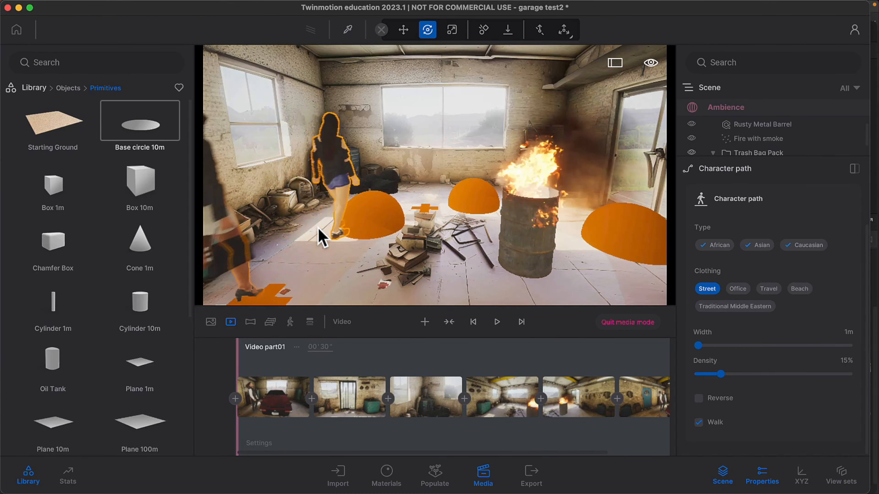
pyautogui.moveTo(310, 216); pyautogui.dragTo(388, 218, button='right')
pyautogui.moveTo(235, 198); pyautogui.dragTo(251, 181, button='right')
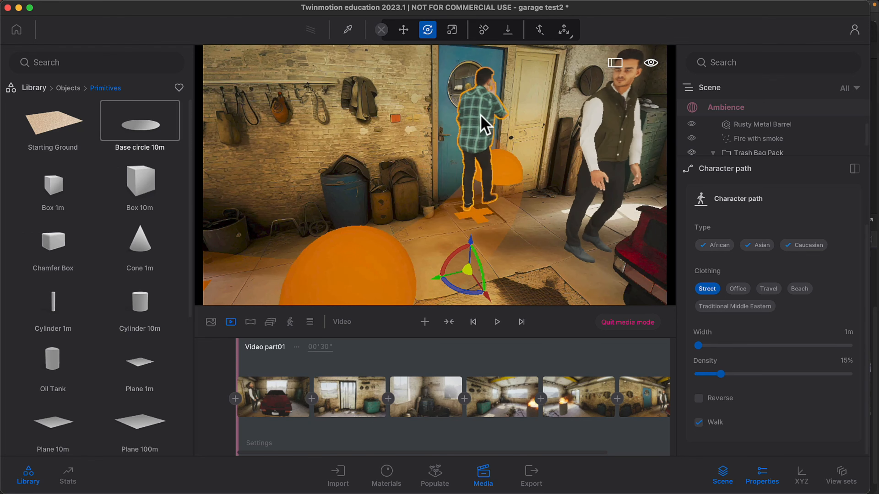
pyautogui.moveTo(488, 189)
pyautogui.mouseDown(button='right')
pyautogui.moveTo(117, 191)
pyautogui.moveTo(121, 180)
pyautogui.moveTo(13, 180)
pyautogui.mouseUp(button='right')
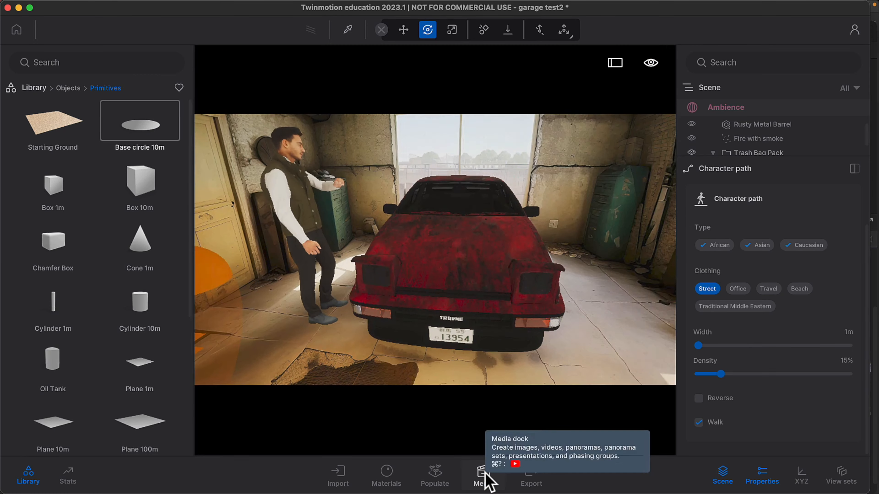
# Set the video's output size to 4K UHD (3840x2160)
pyautogui.click(482, 473)
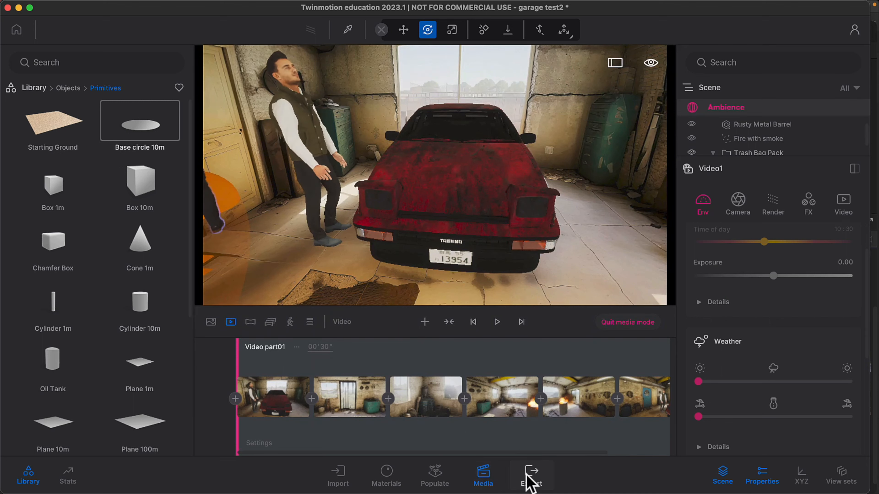
pyautogui.click(844, 206)
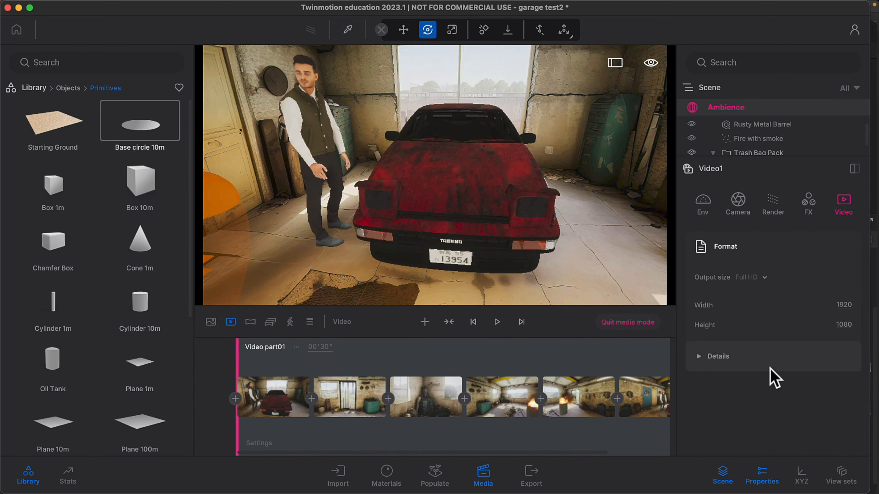
pyautogui.click(764, 278)
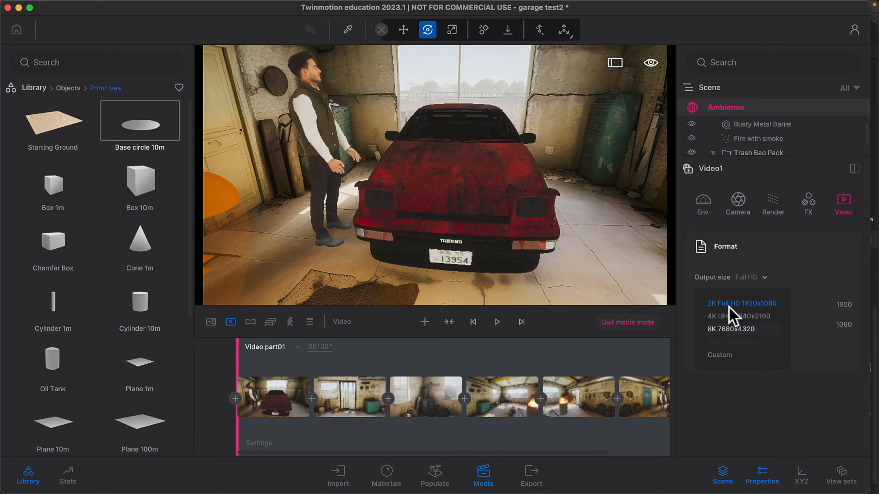
pyautogui.click(731, 317)
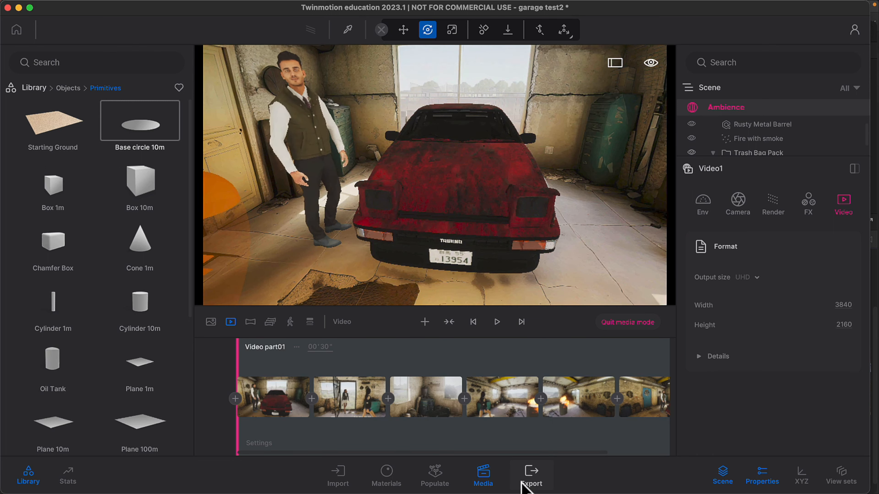
# Remove Panorama1 from the media selected for export
pyautogui.click(529, 475)
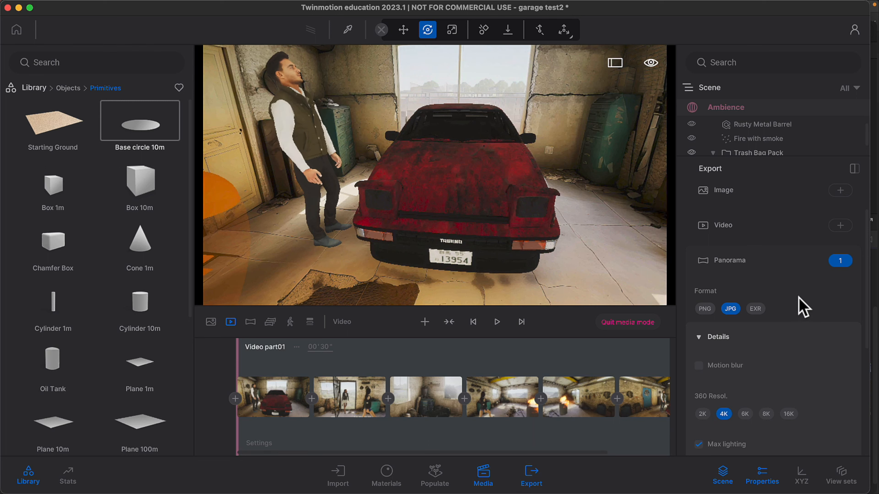
pyautogui.click(841, 263)
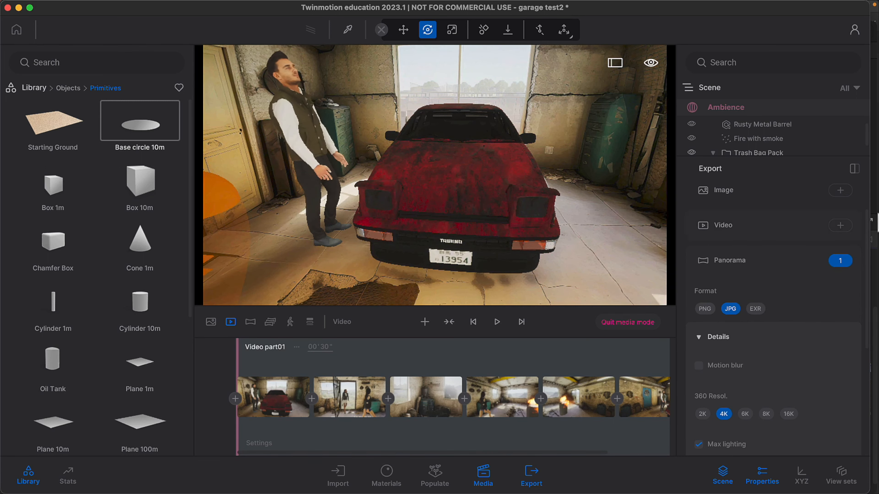
pyautogui.click(841, 263)
pyautogui.click(292, 287)
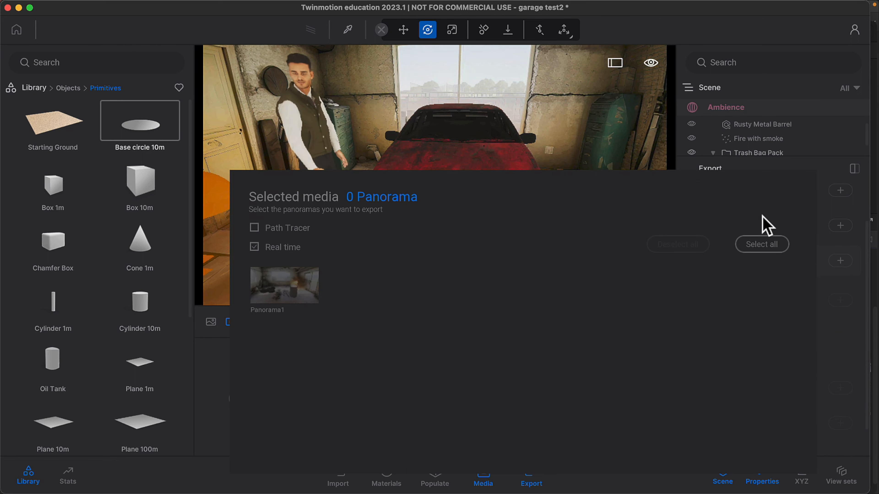
pyautogui.click(840, 226)
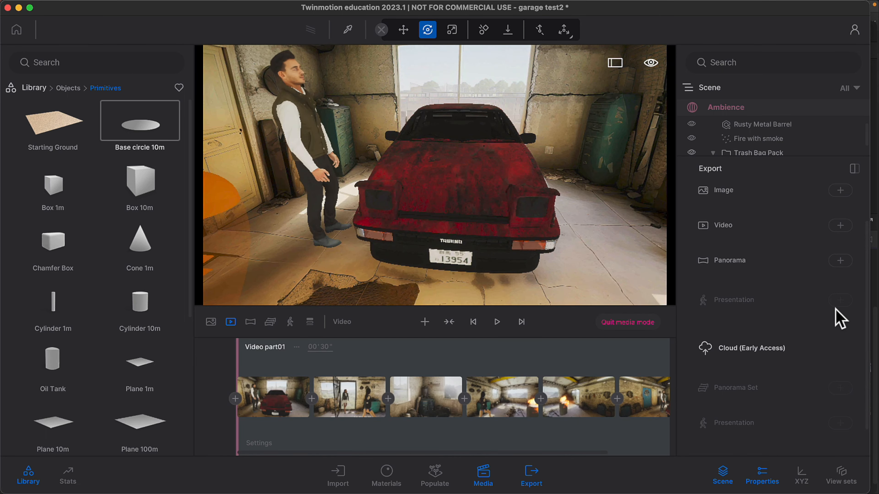
# Select Video1 as the media to export
pyautogui.click(841, 225)
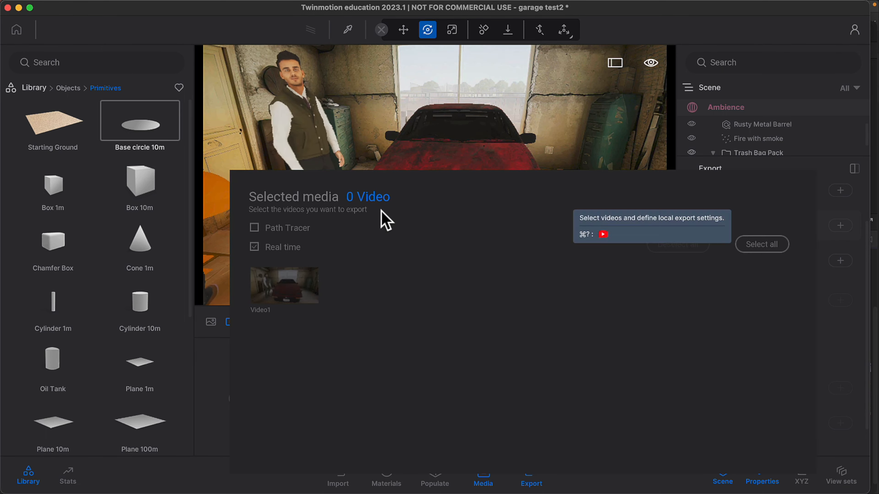
pyautogui.click(286, 290)
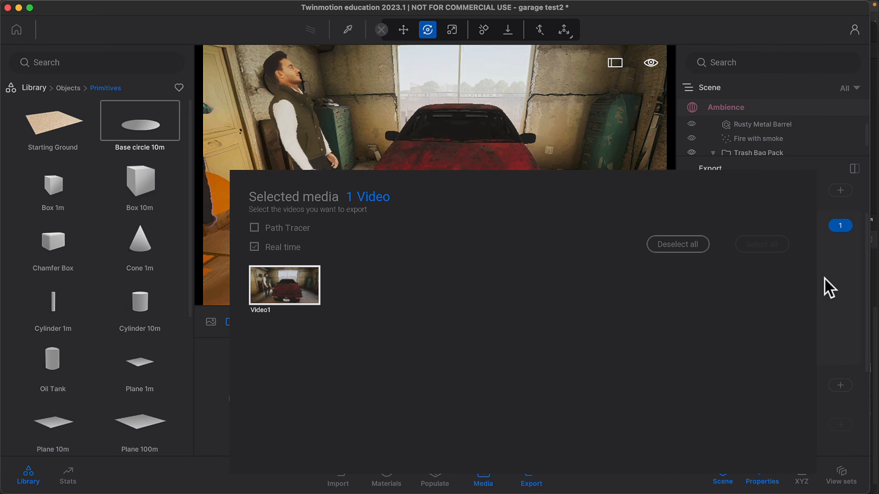
pyautogui.scroll(-5, 747, 276)
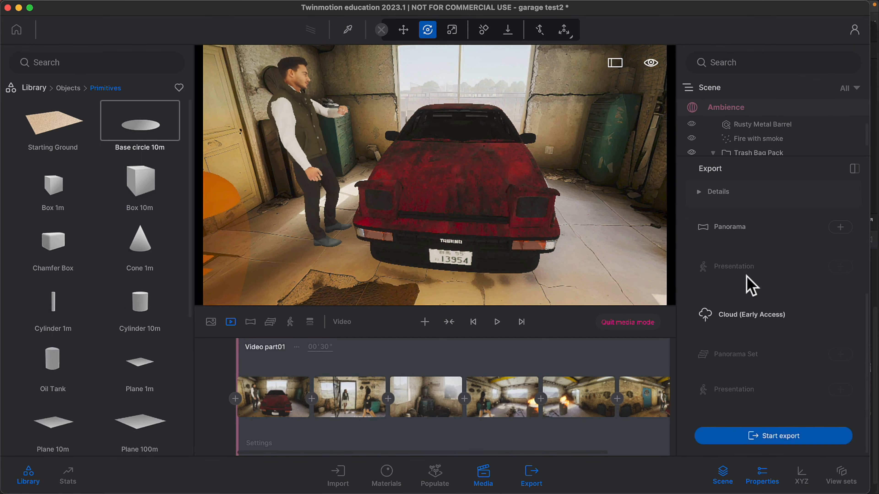
# Expand the video's detailed export settings and set its video mode to 360
pyautogui.scroll(5, 744, 285)
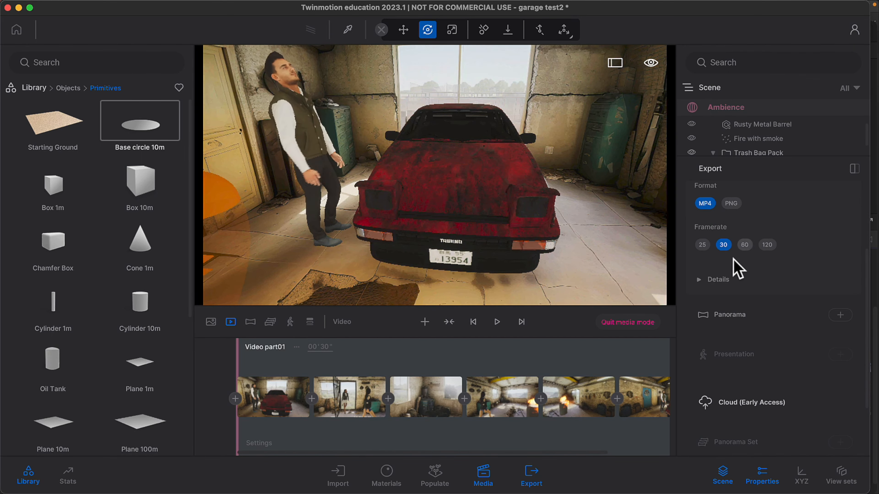
pyautogui.click(707, 280)
pyautogui.scroll(-3, 755, 301)
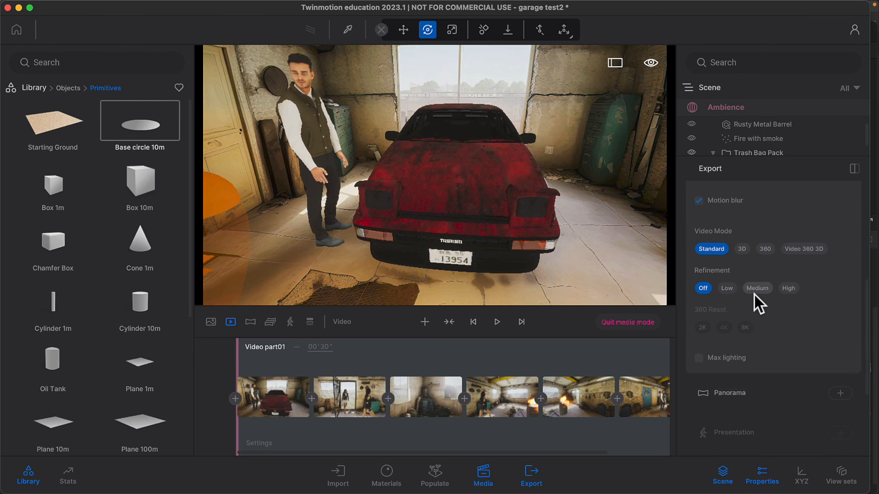
pyautogui.scroll(1, 754, 293)
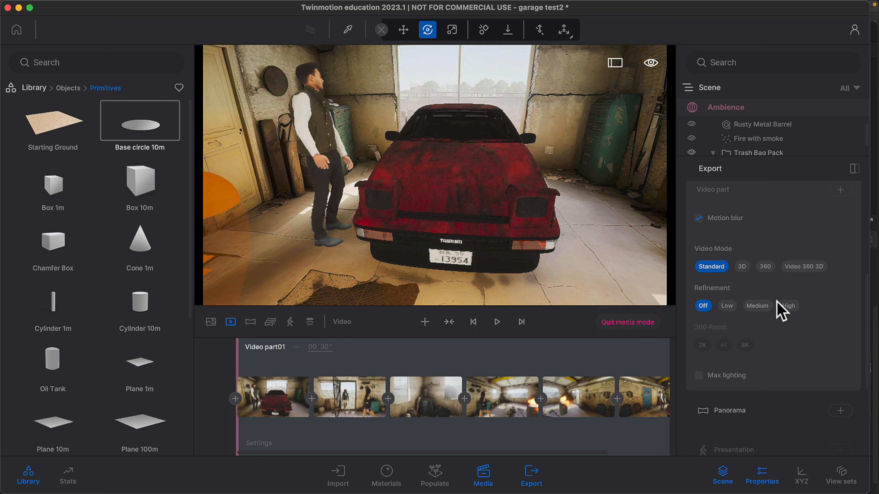
pyautogui.click(766, 268)
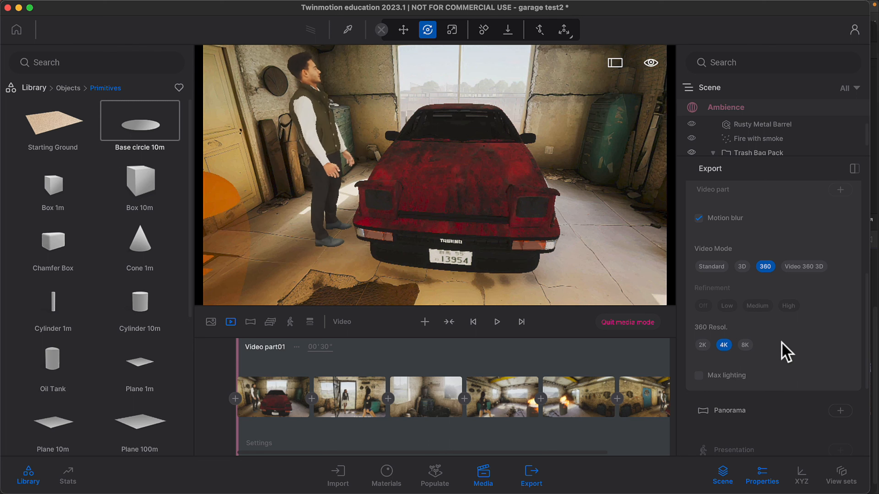
# Try to export the 360 video to the TEMP SPACE folder
pyautogui.scroll(-5, 780, 381)
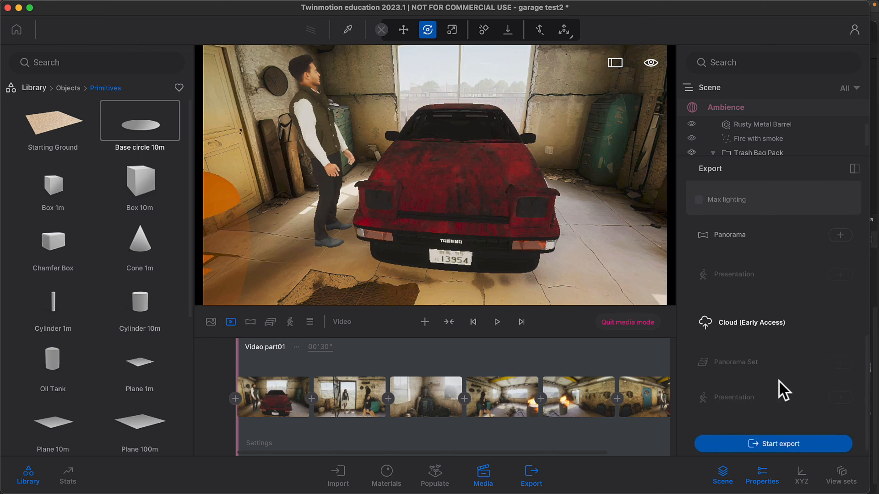
pyautogui.click(773, 436)
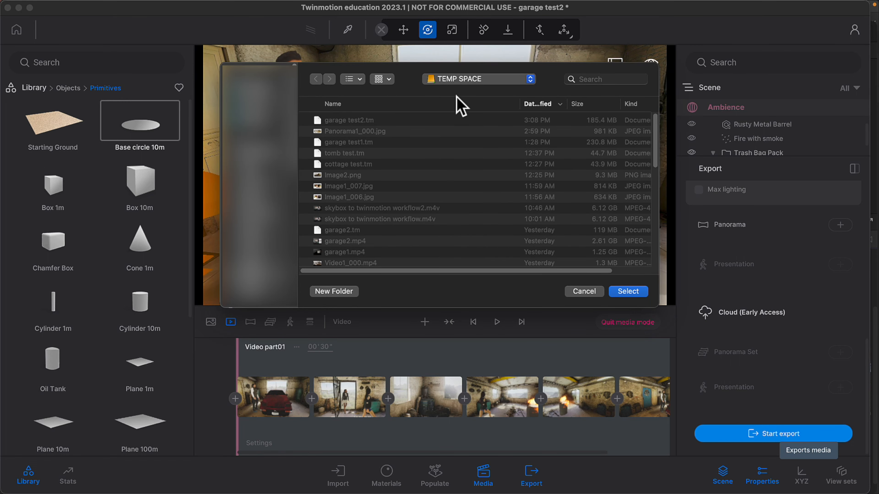
pyautogui.click(628, 292)
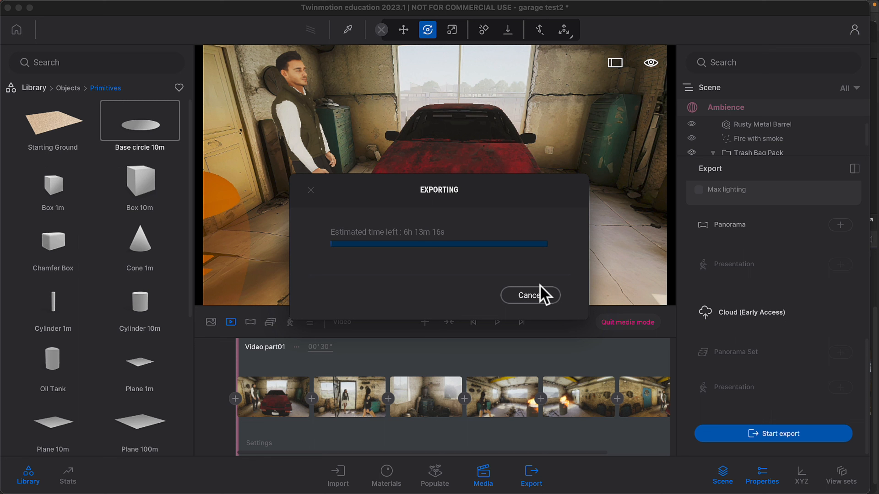
pyautogui.click(530, 295)
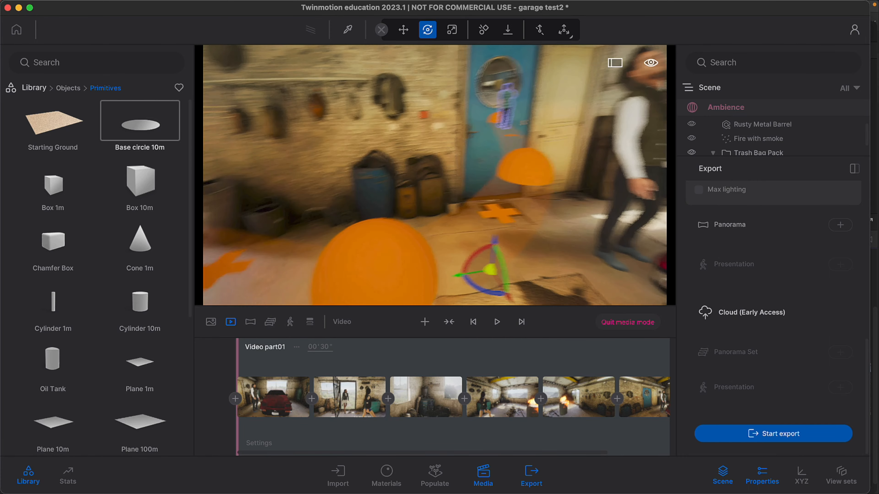